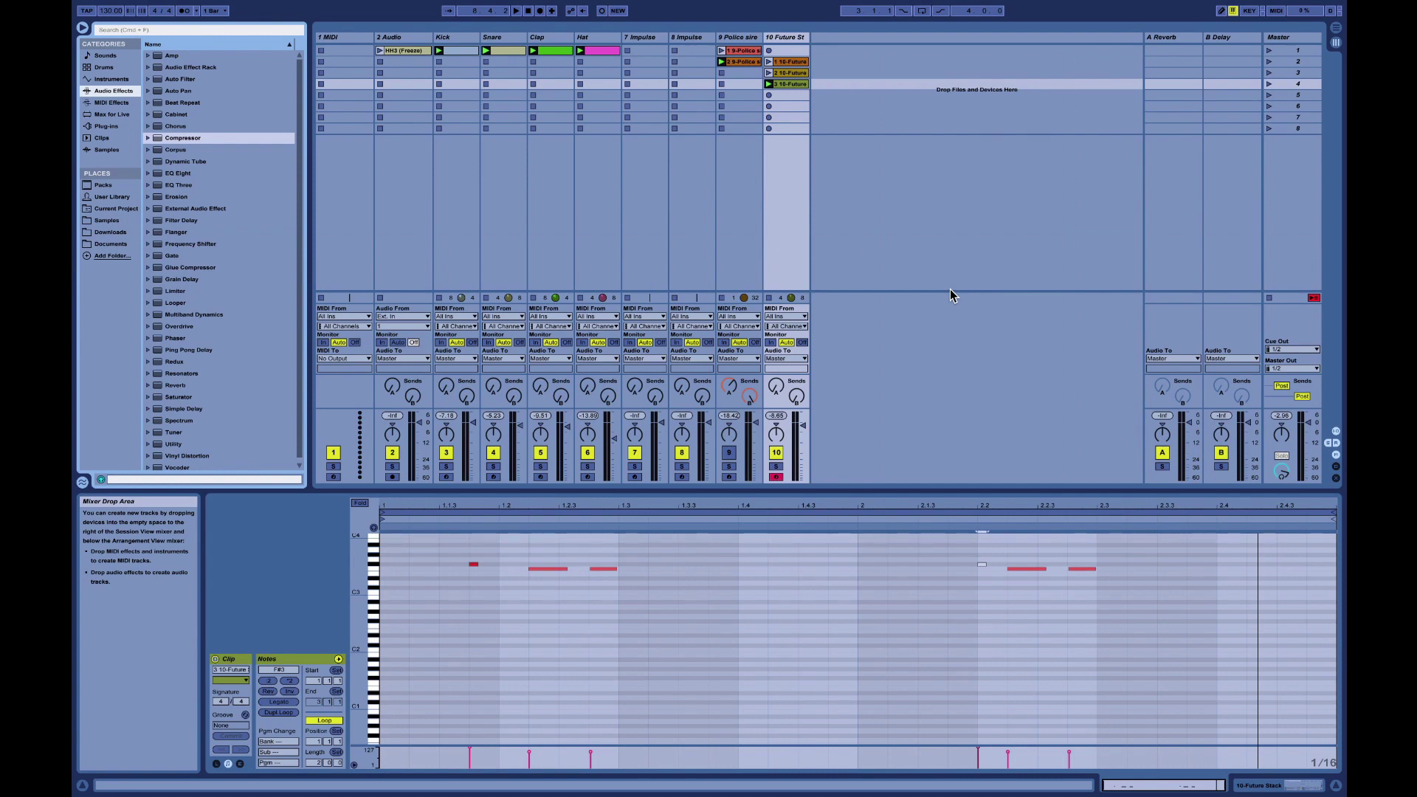
Play the session and briefly solo the police siren track to hear it alone
key("space")
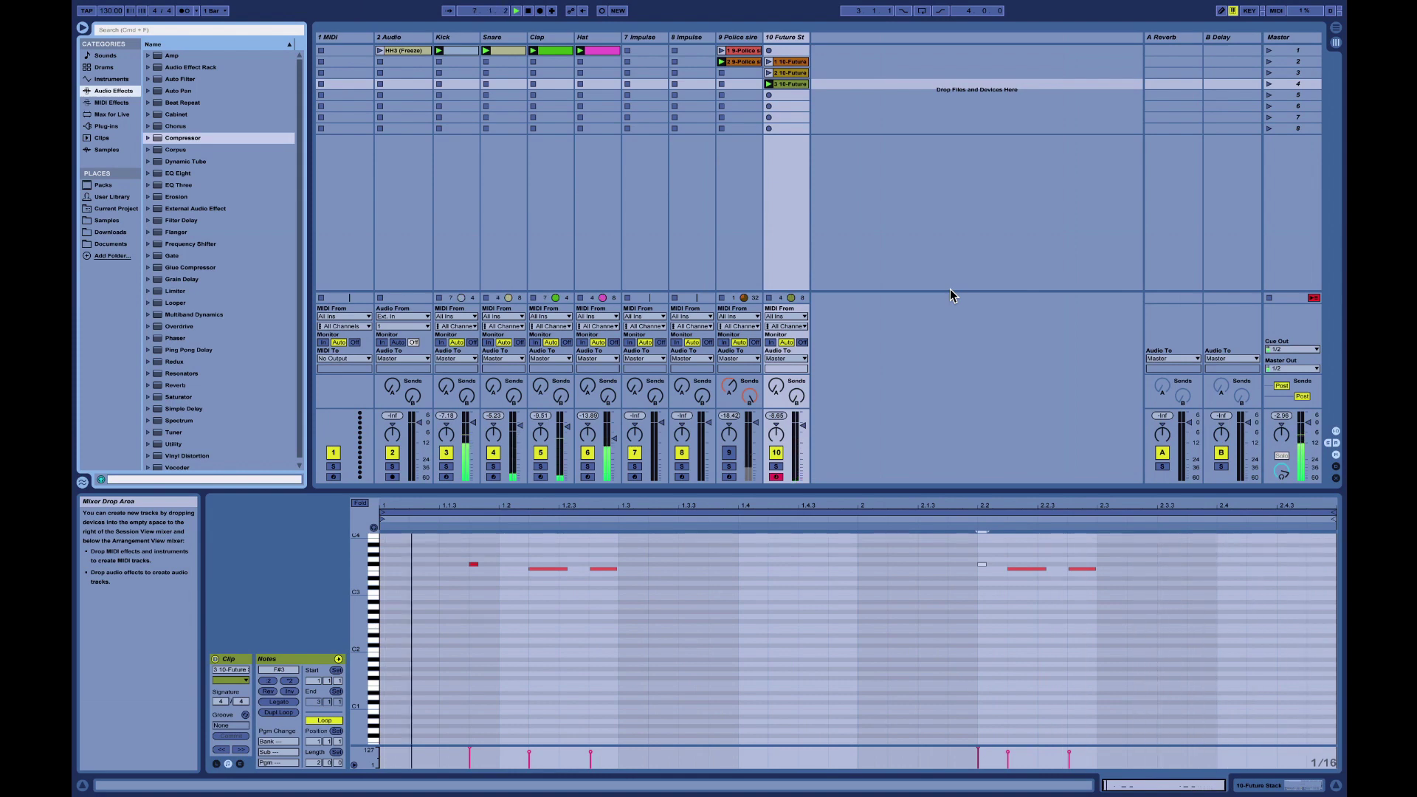
left_click(729, 467)
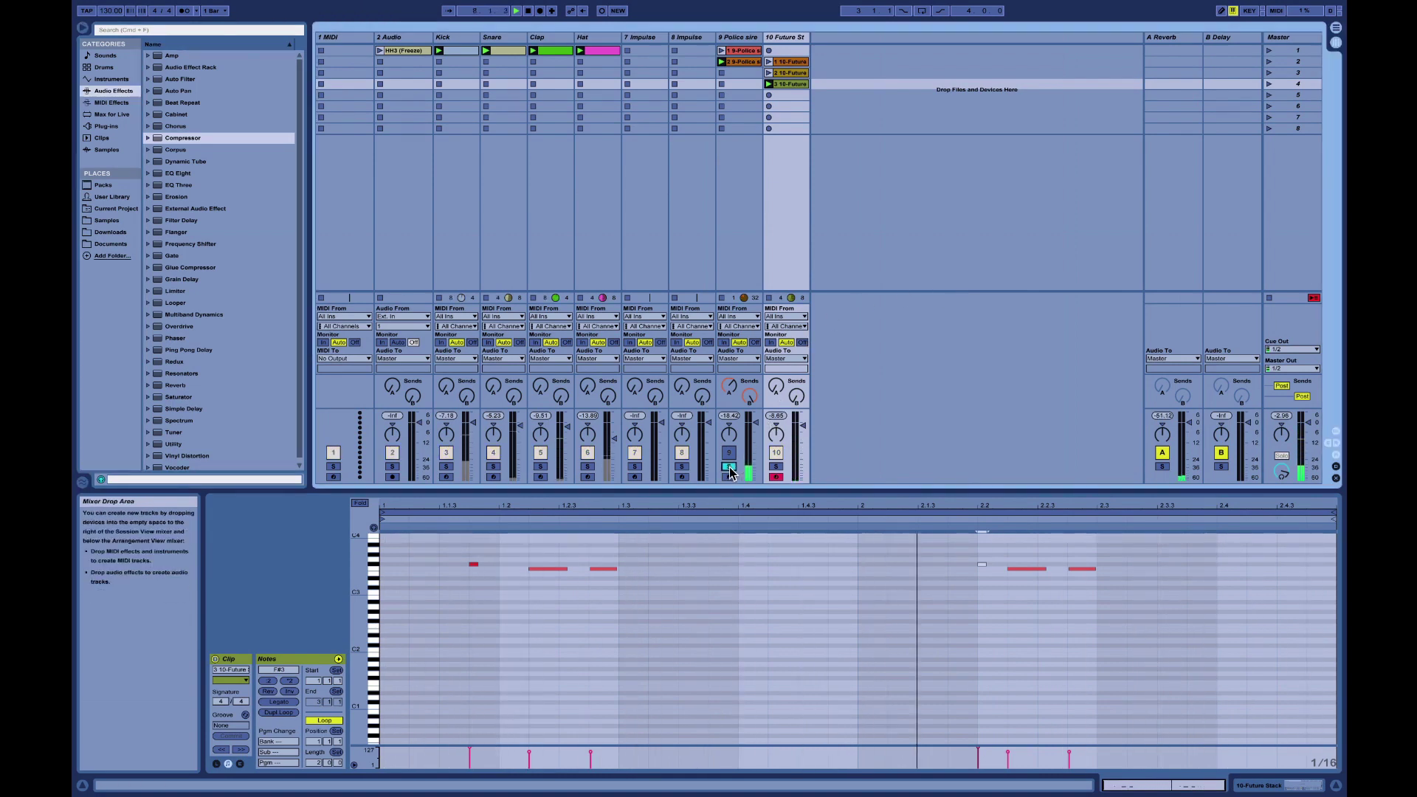
left_click(729, 467)
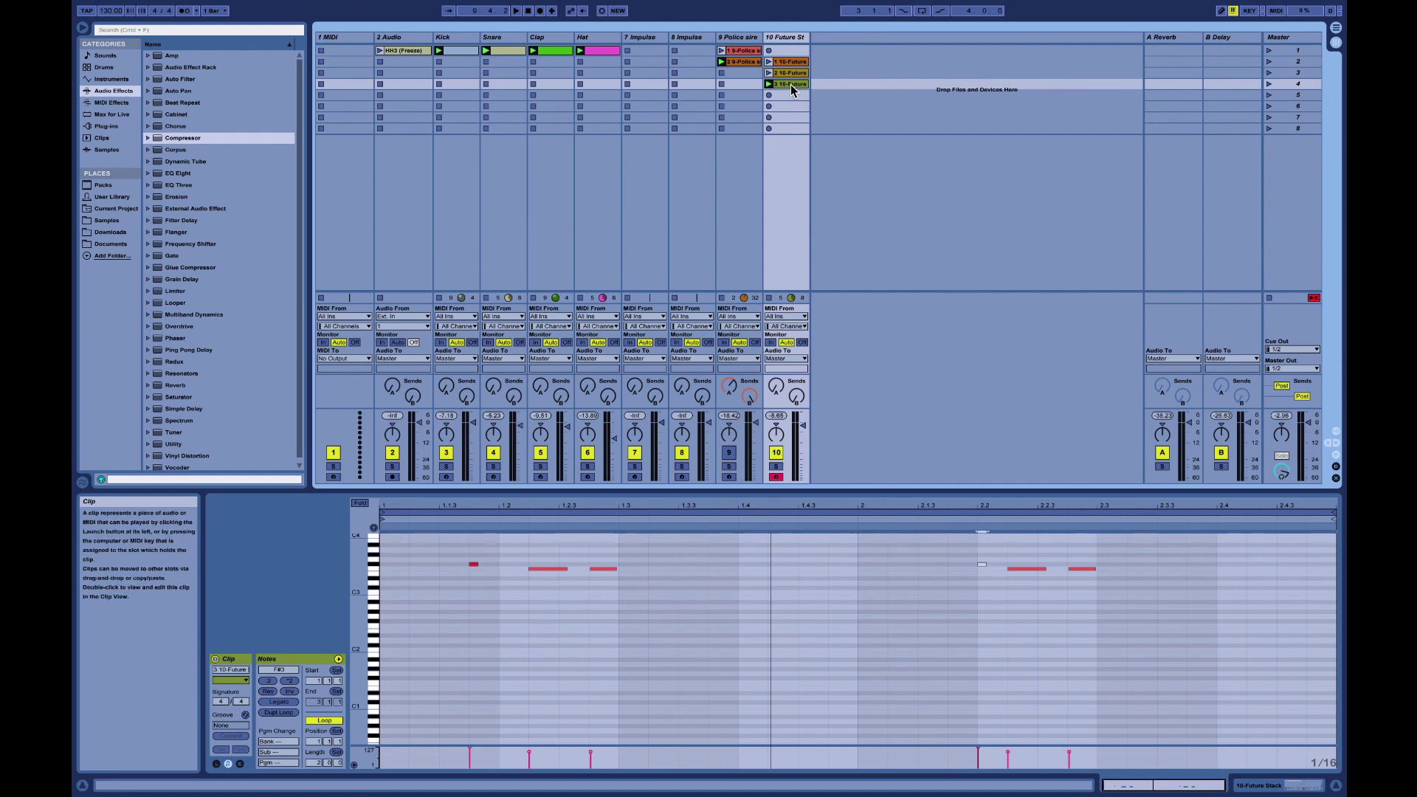
Duplicate the Future Stack clip from scene 4 into scene 6 and turn on the triplet grid for the copy
left_click_drag(791, 86, 789, 107)
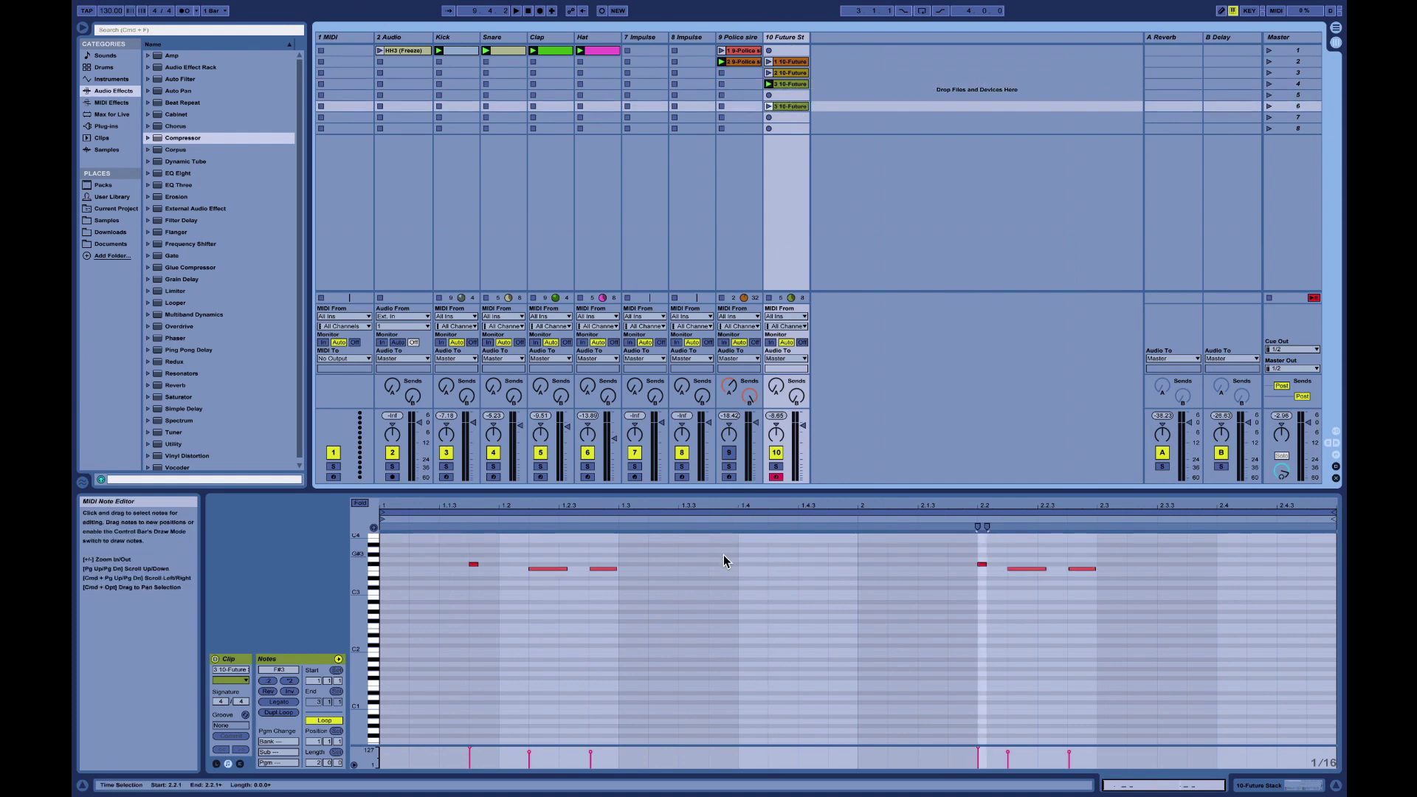
right_click(720, 557)
left_click(747, 747)
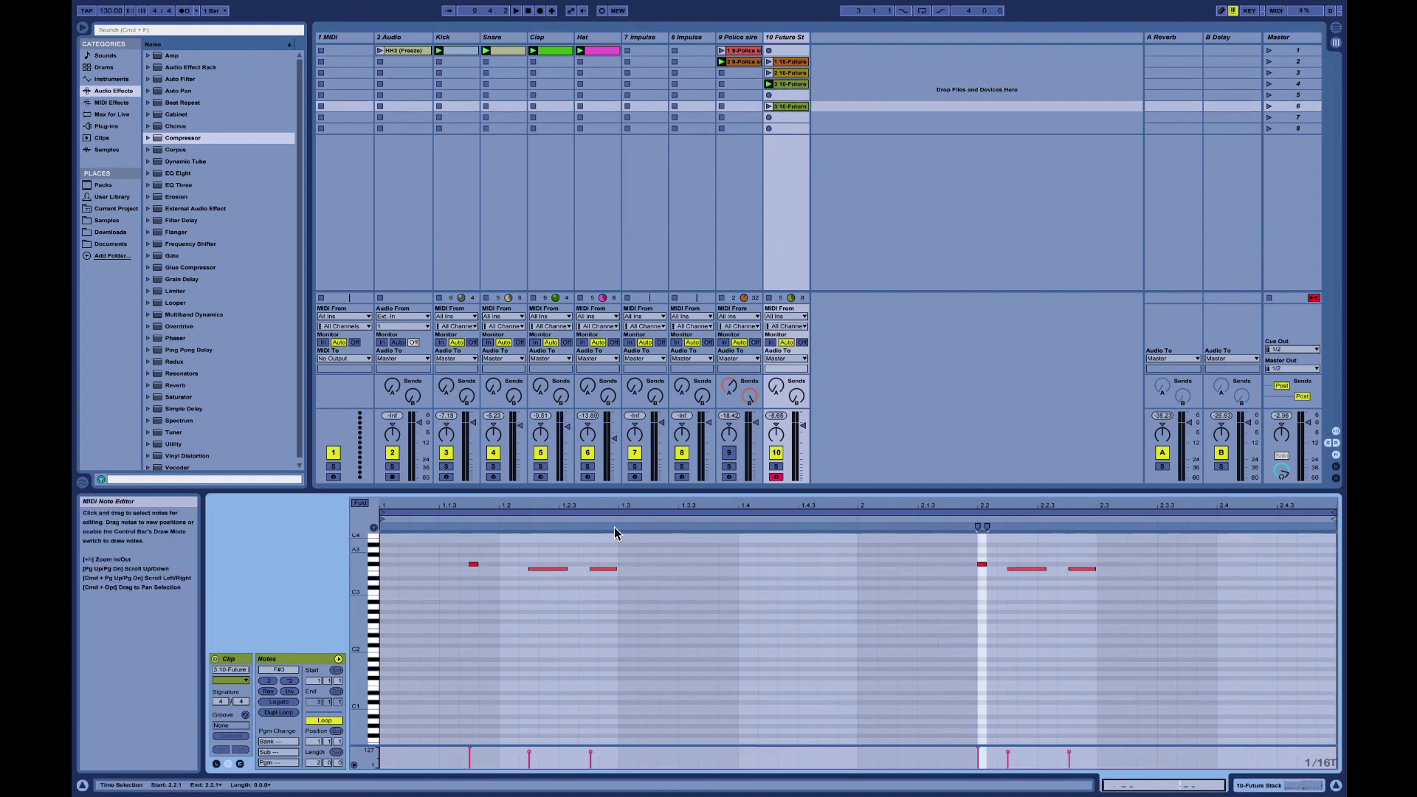
Copy the Kick, Snare, Clap and Hat clips from scene 1 into scene 3
left_click(455, 50)
left_click(605, 51, "shift")
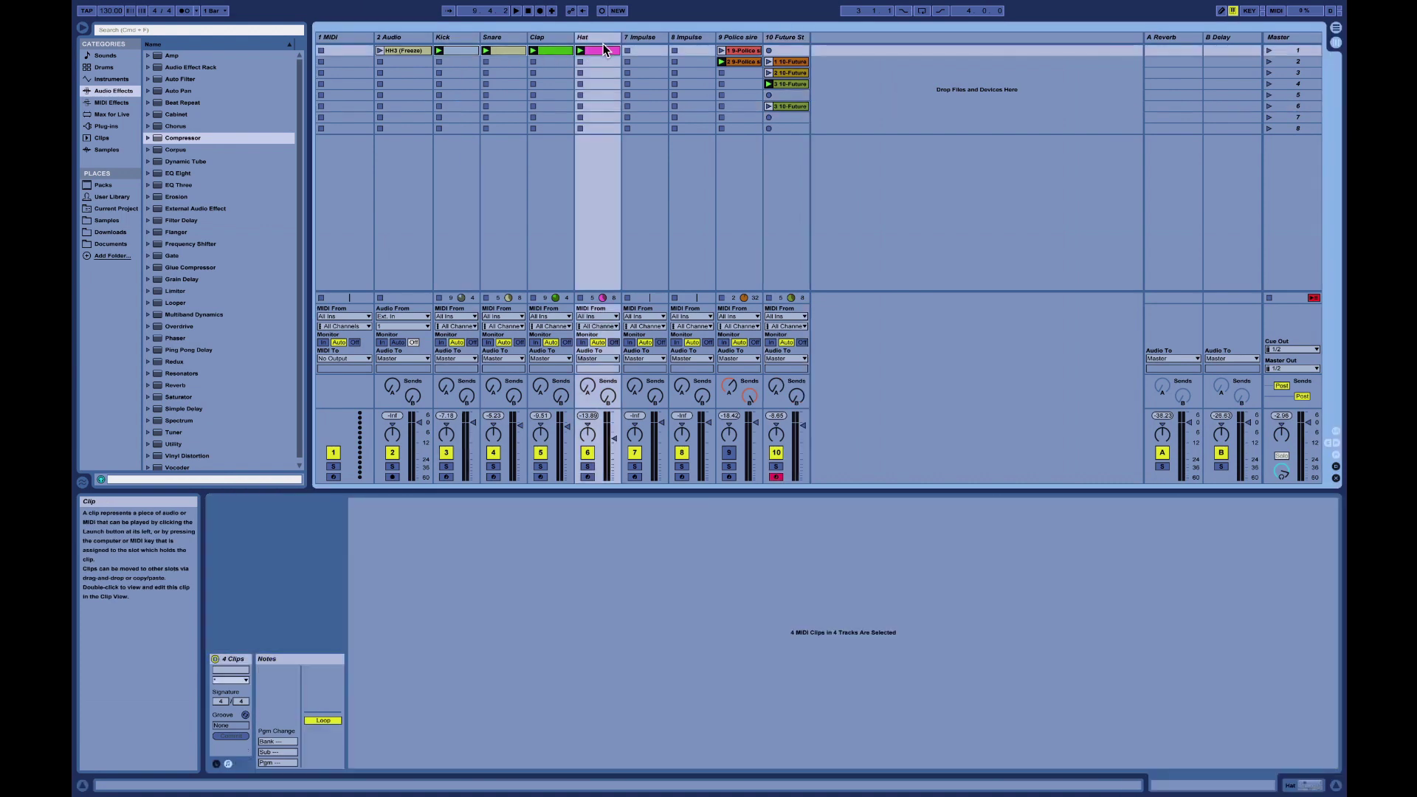
left_click_drag(462, 51, 459, 71)
Group the Kick, Snare, Clap and Hat tracks
left_click(464, 37)
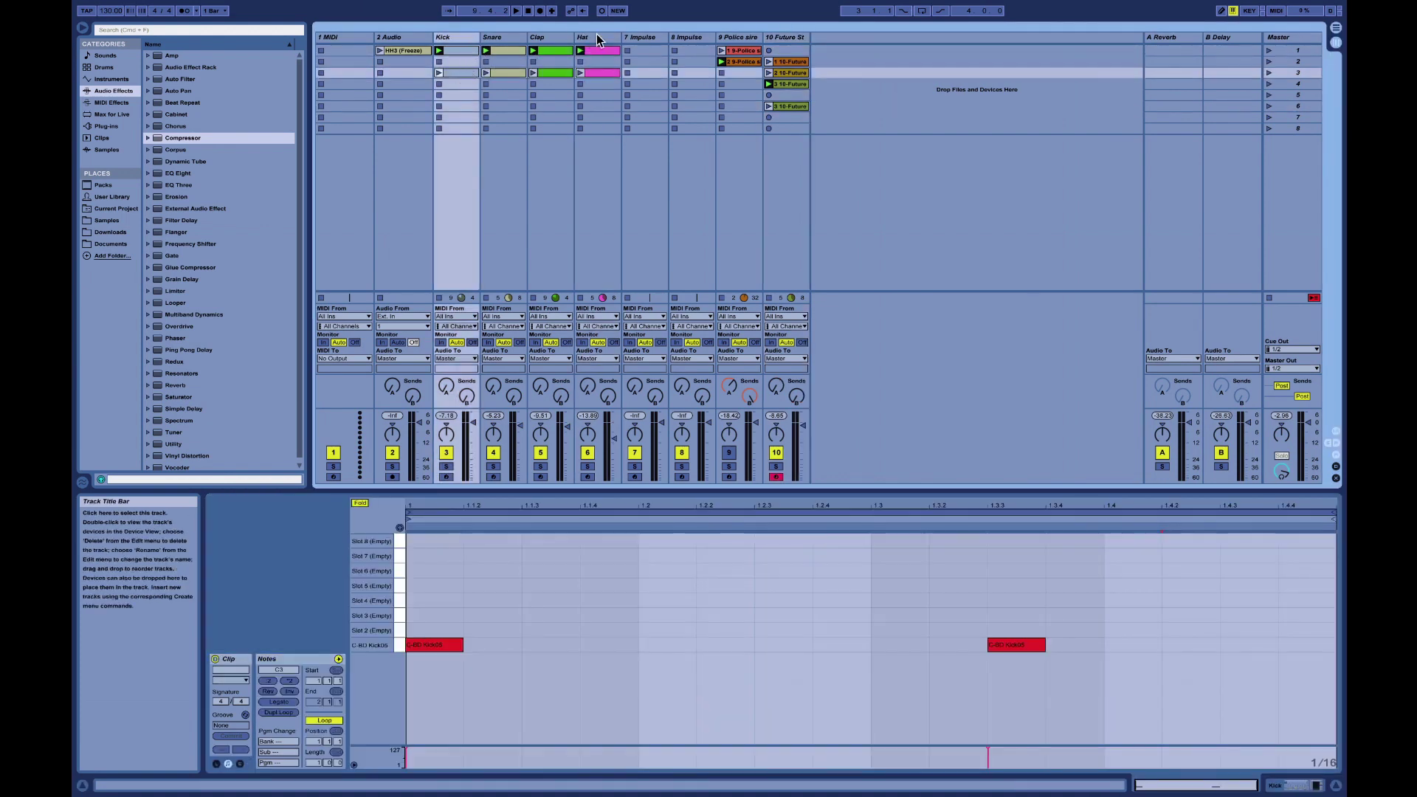
left_click(597, 36, "shift")
right_click(462, 37)
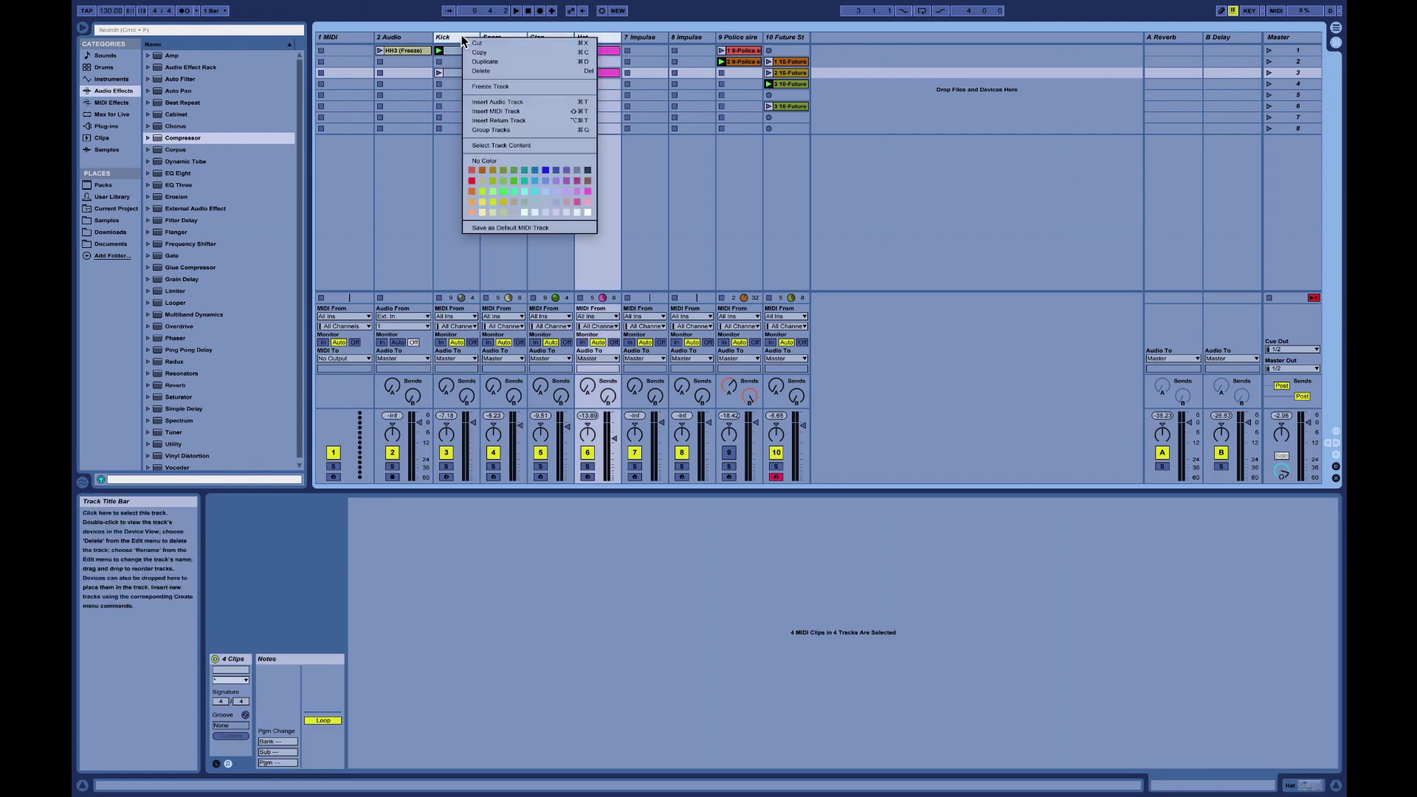
left_click(495, 129)
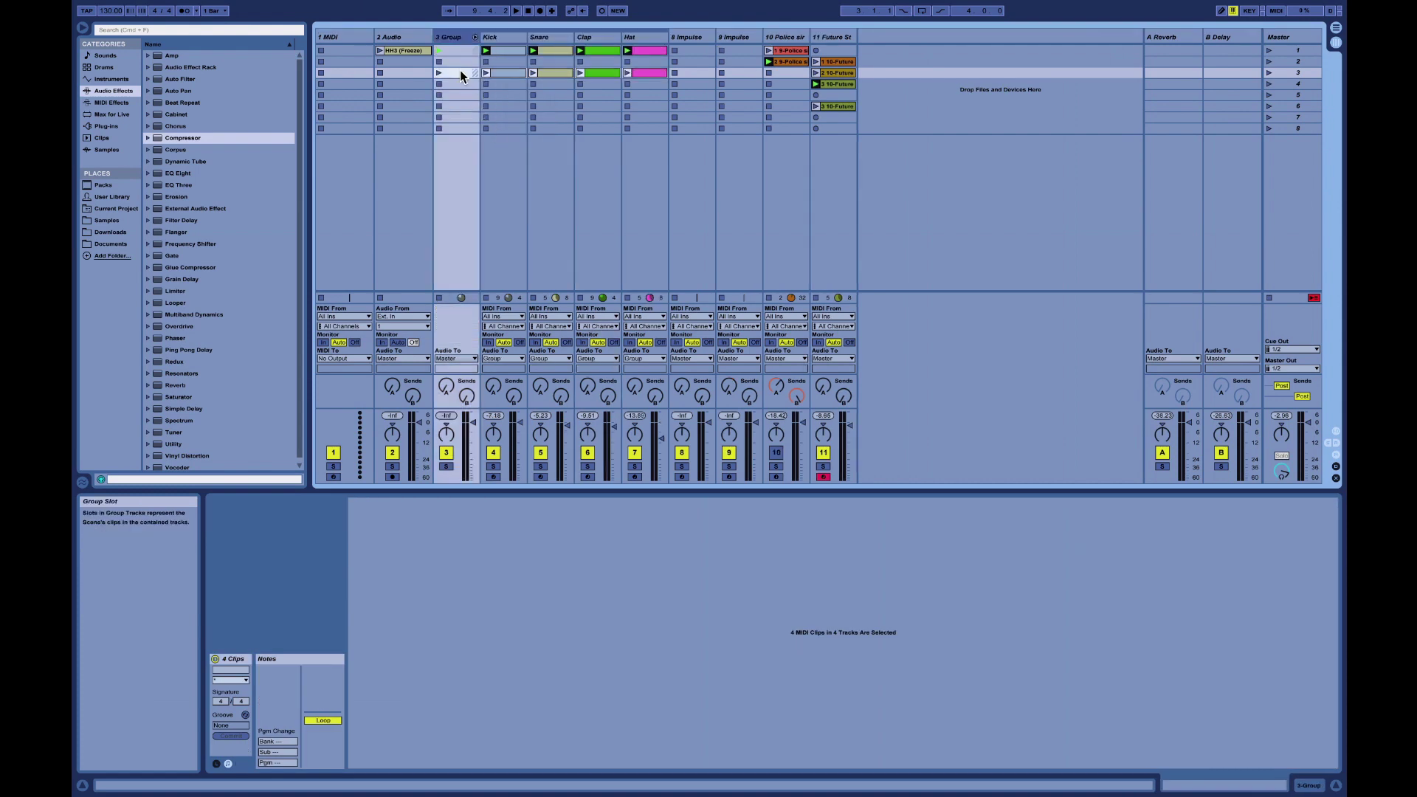
Turn on the triplet grid in the Kick clip of scene 3
left_click(508, 72)
right_click(511, 563)
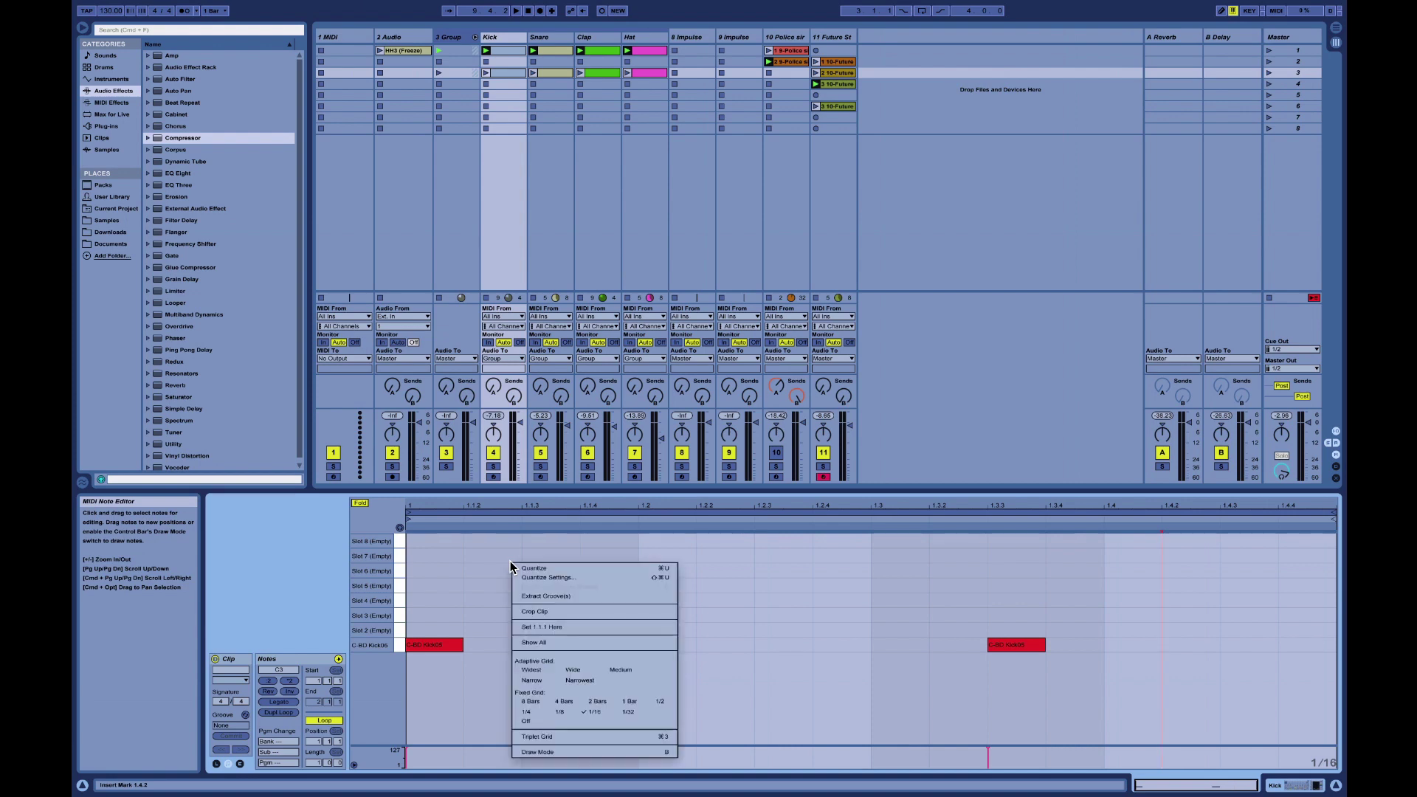
left_click(550, 738)
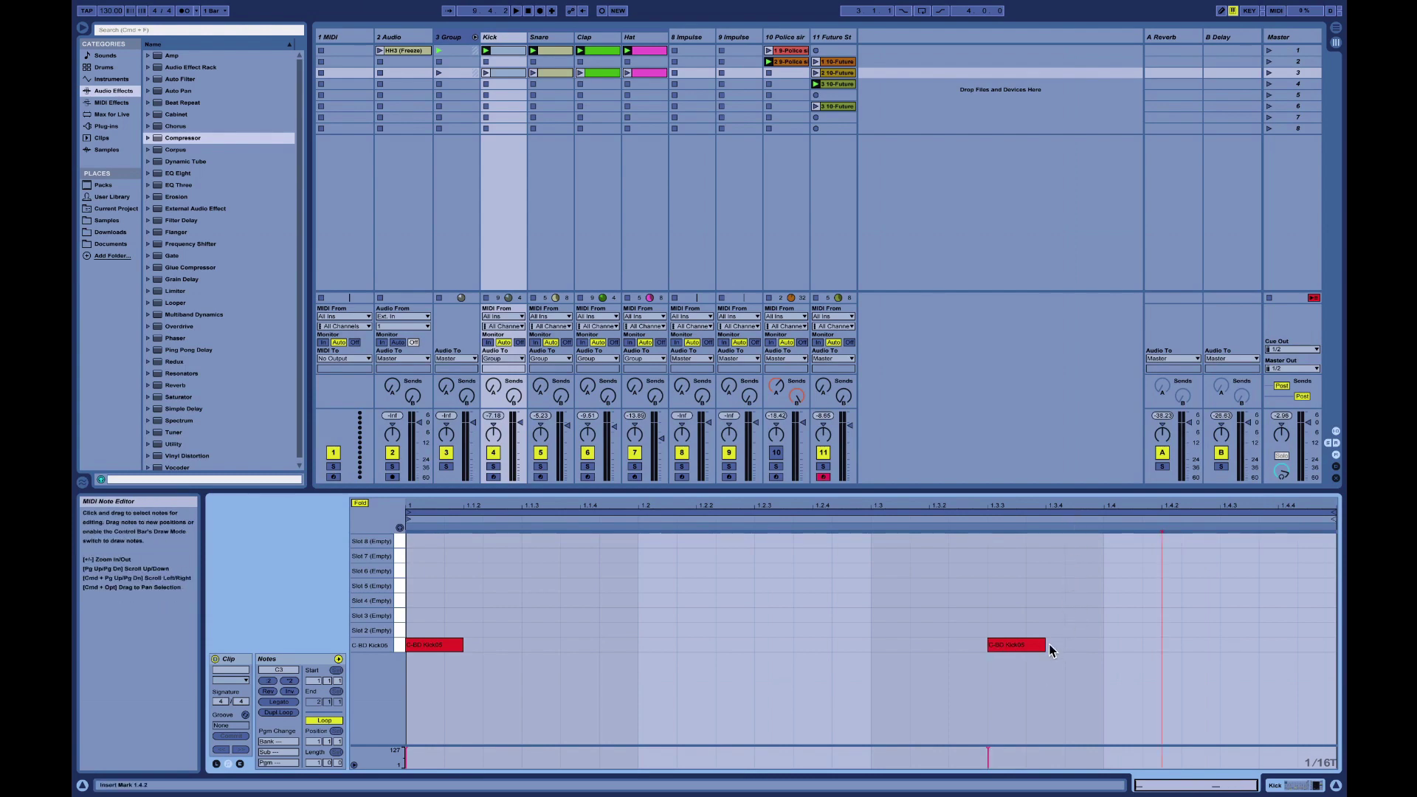
In scene 3's Snare clip, enable the triplet grid, shift the three upper-row notes slightly later onto it and shorten the first
left_click(552, 70)
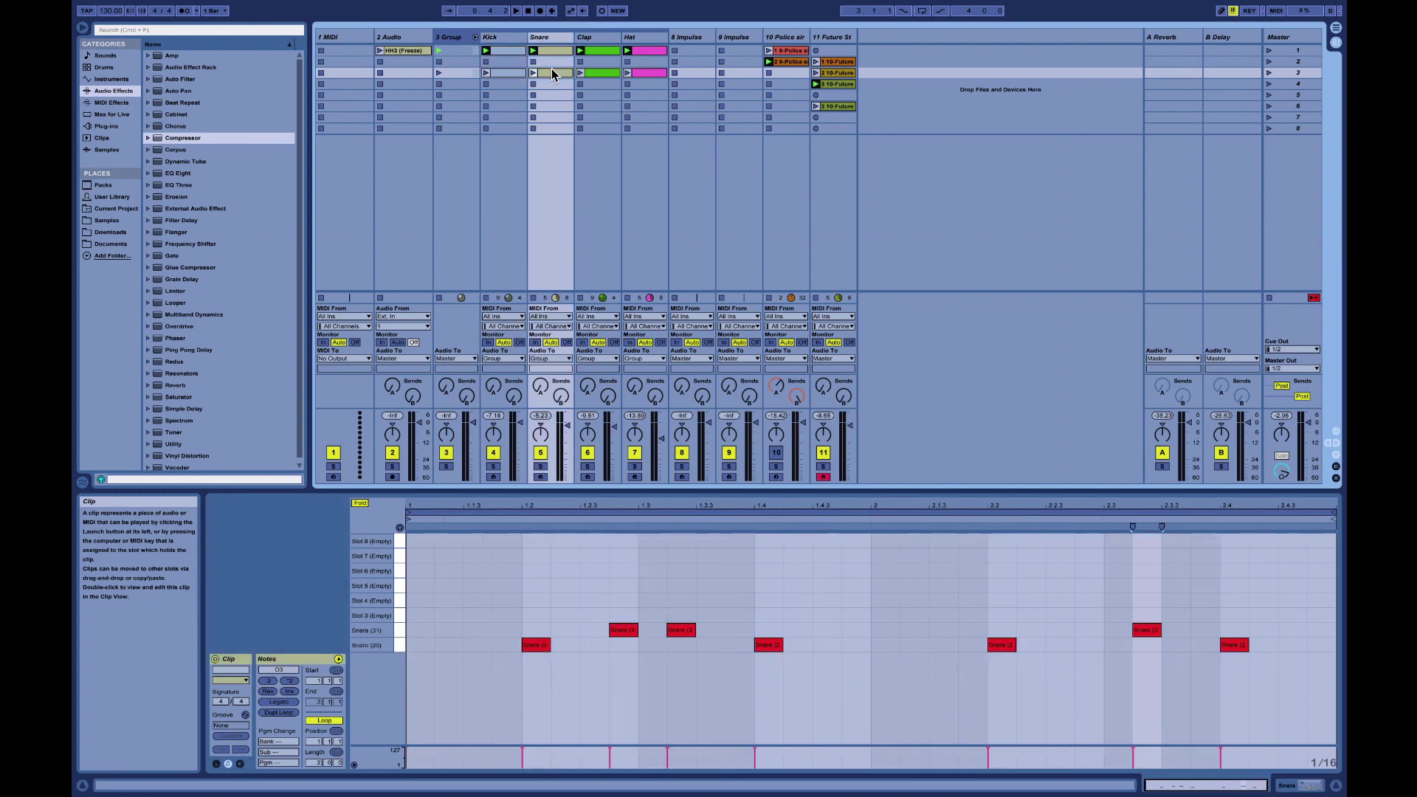
right_click(741, 588)
left_click(769, 755)
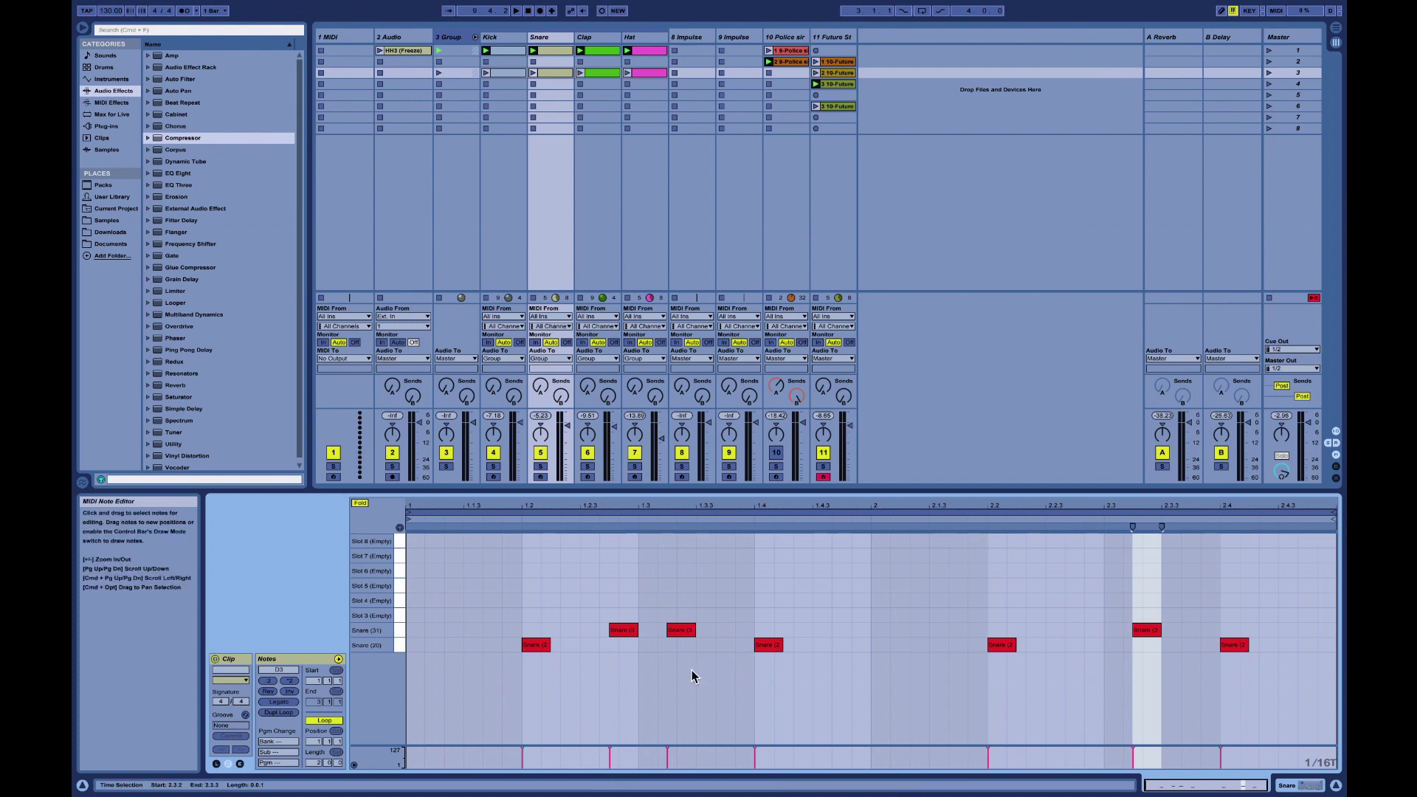
left_click_drag(622, 631, 698, 635)
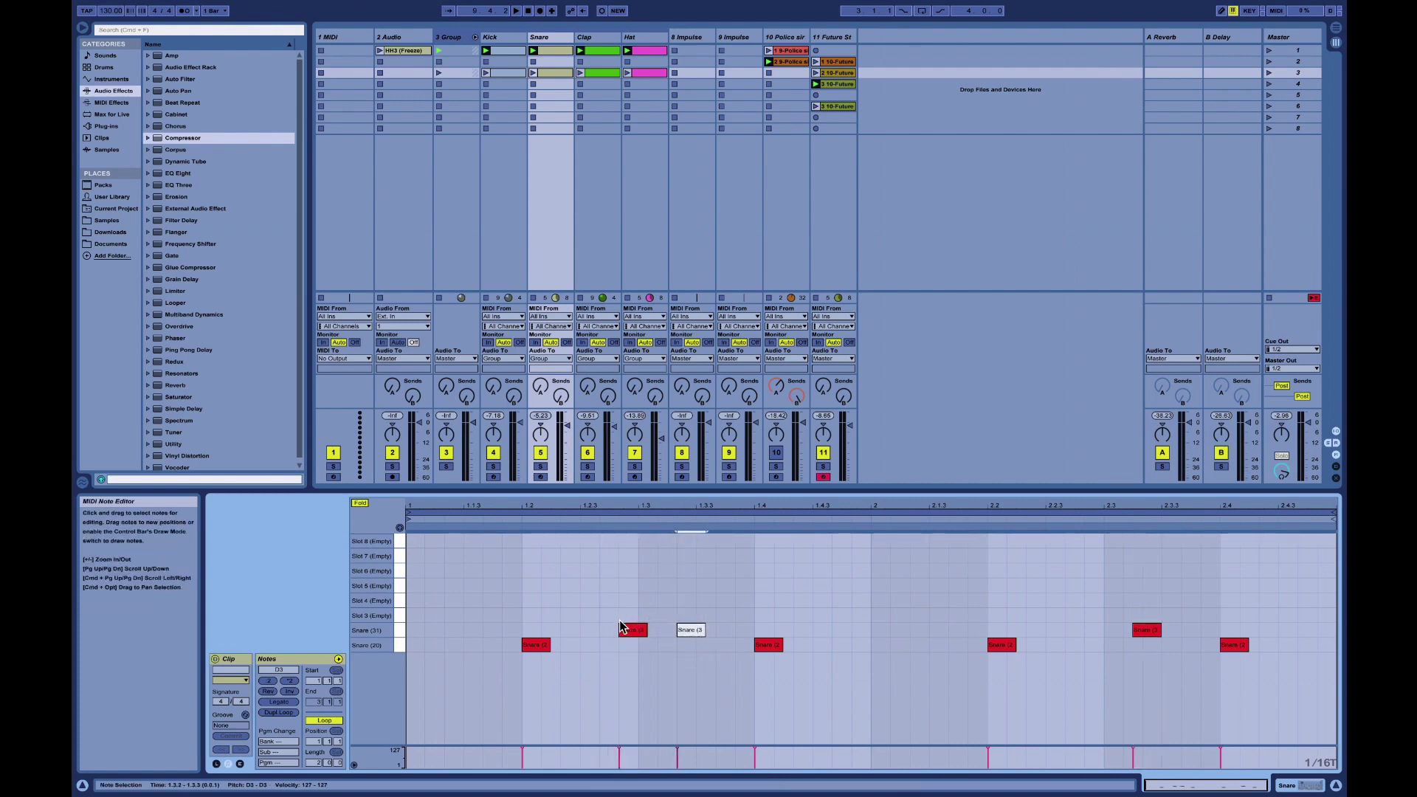
left_click_drag(637, 628, 634, 629)
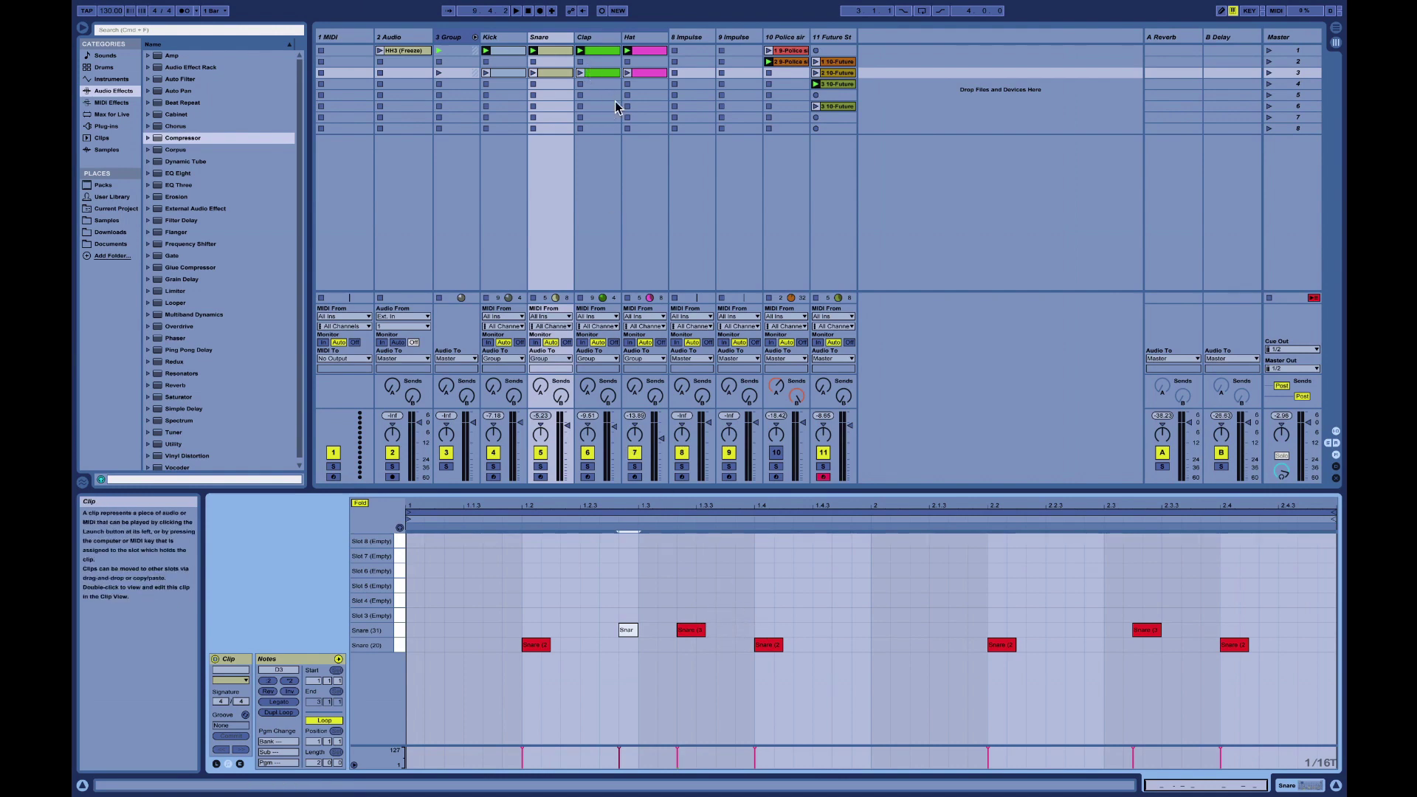
left_click_drag(1162, 628, 1172, 644)
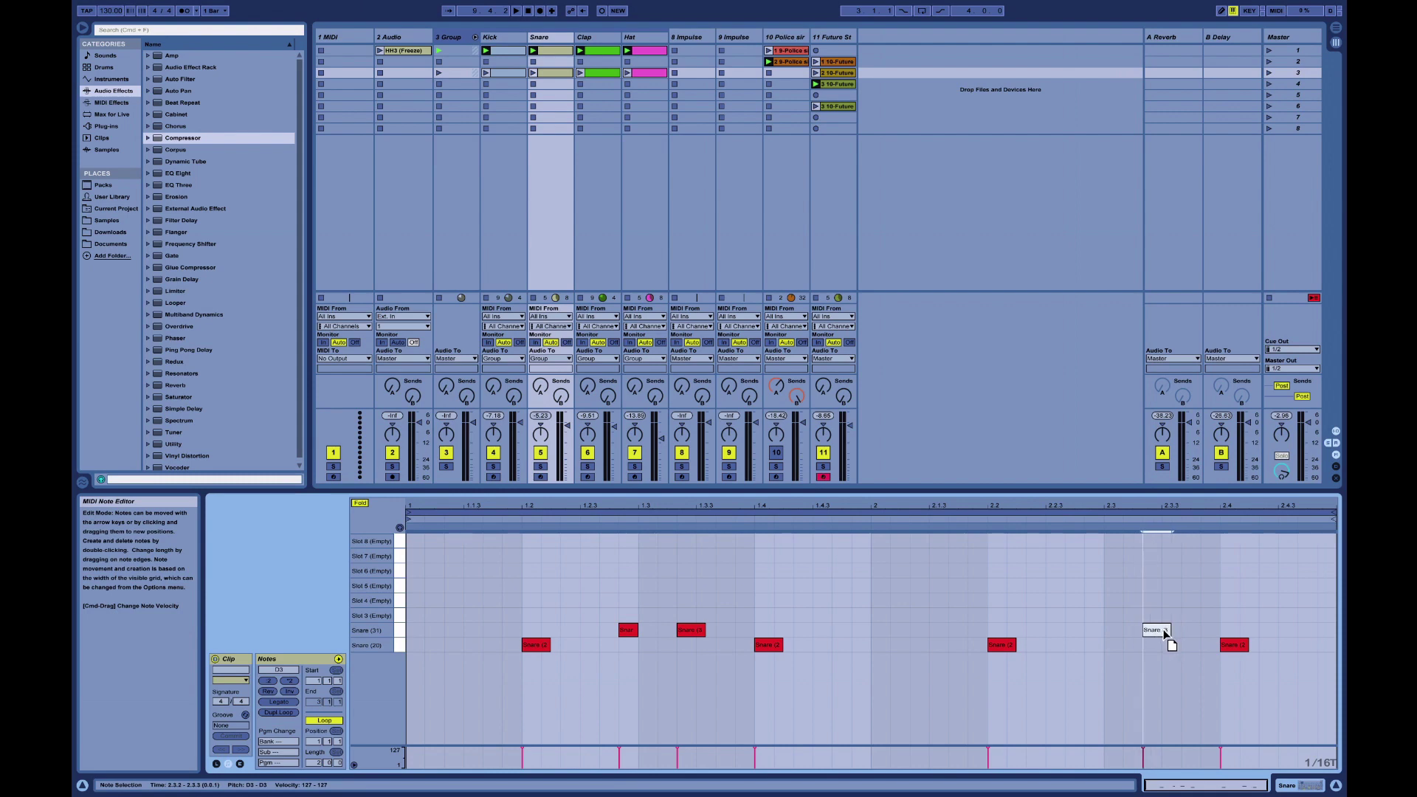
In scene 3's Hat clip, enable the triplet grid and shift the Freeze 2-Audio notes and off-beat middle-row notes later onto it
left_click(596, 72)
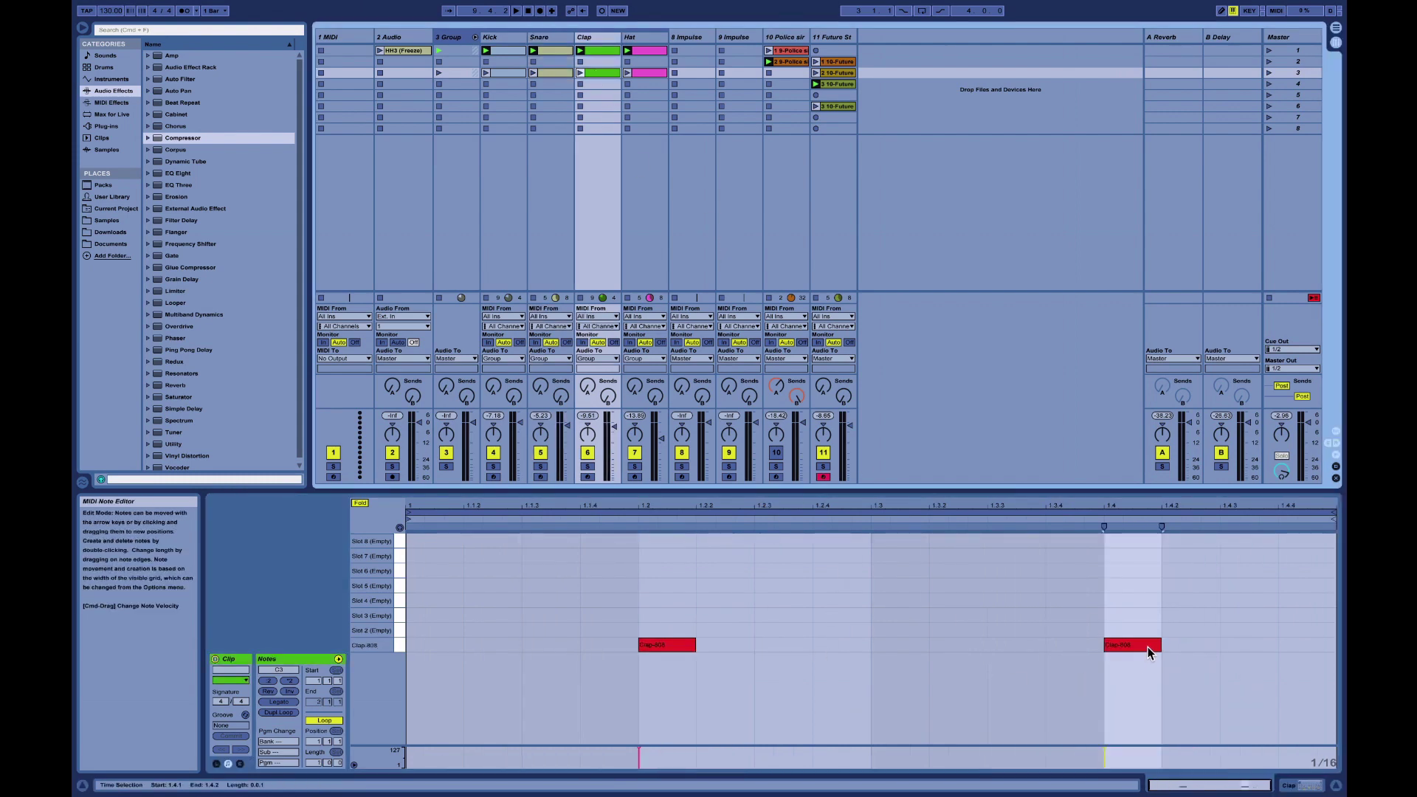
left_click(646, 74)
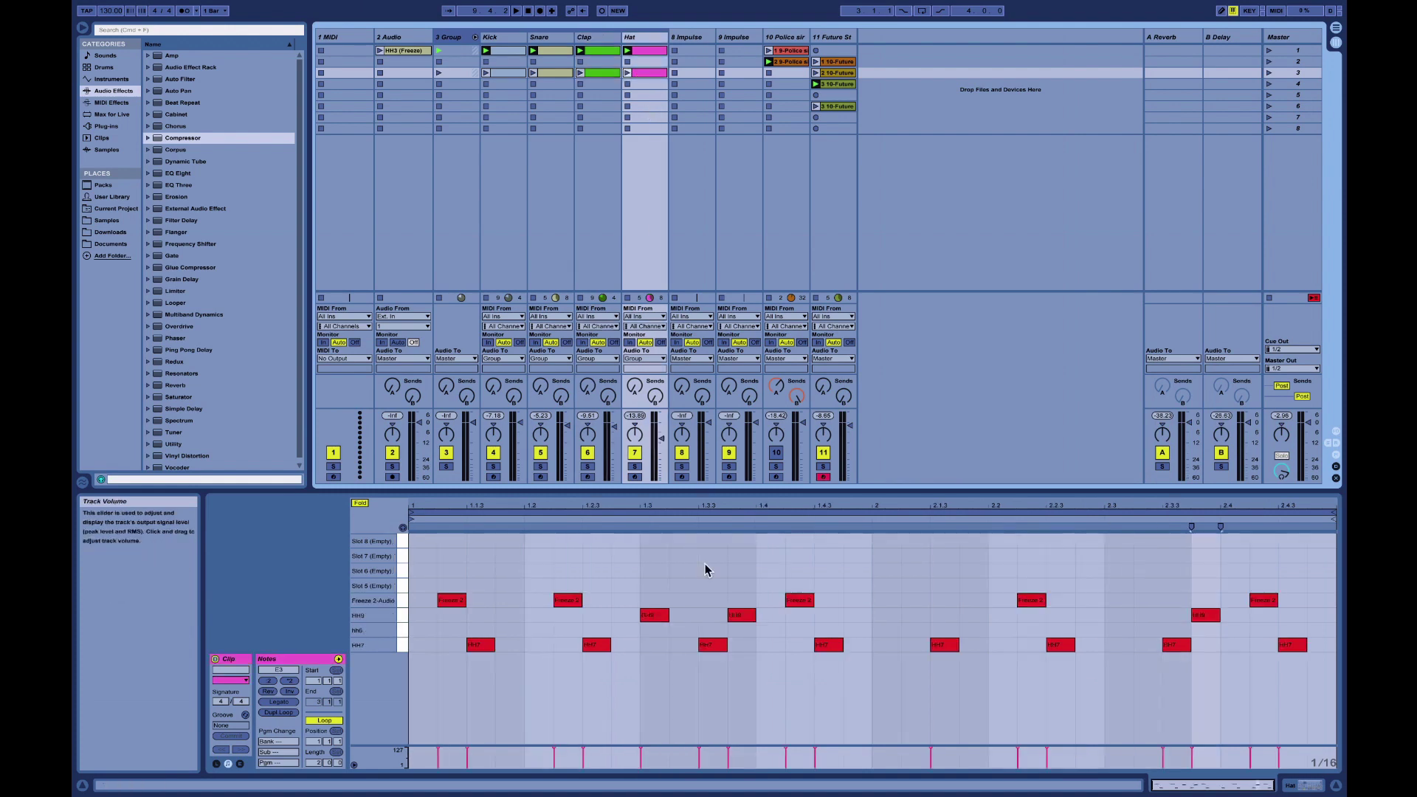
right_click(727, 615)
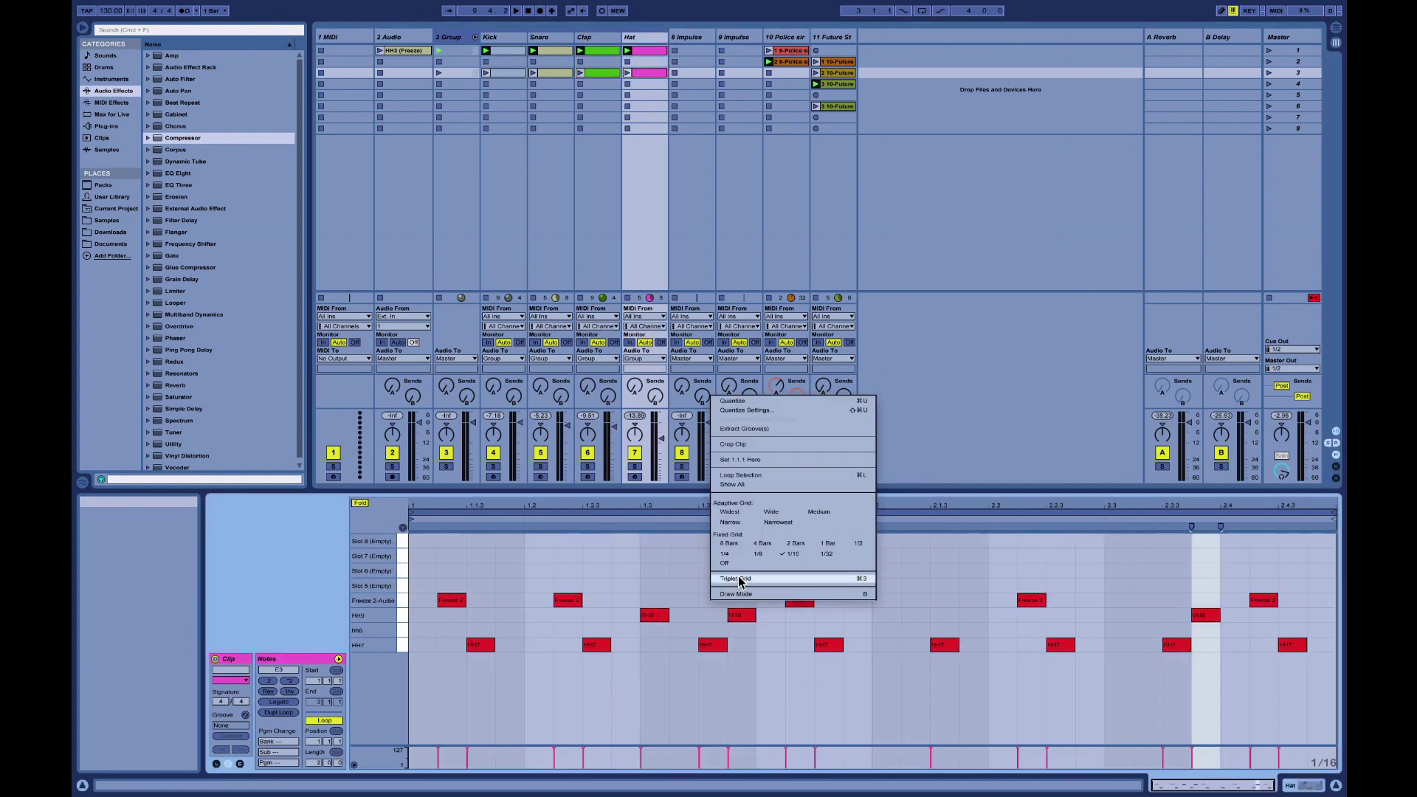
left_click(730, 593)
left_click_drag(564, 601, 573, 601)
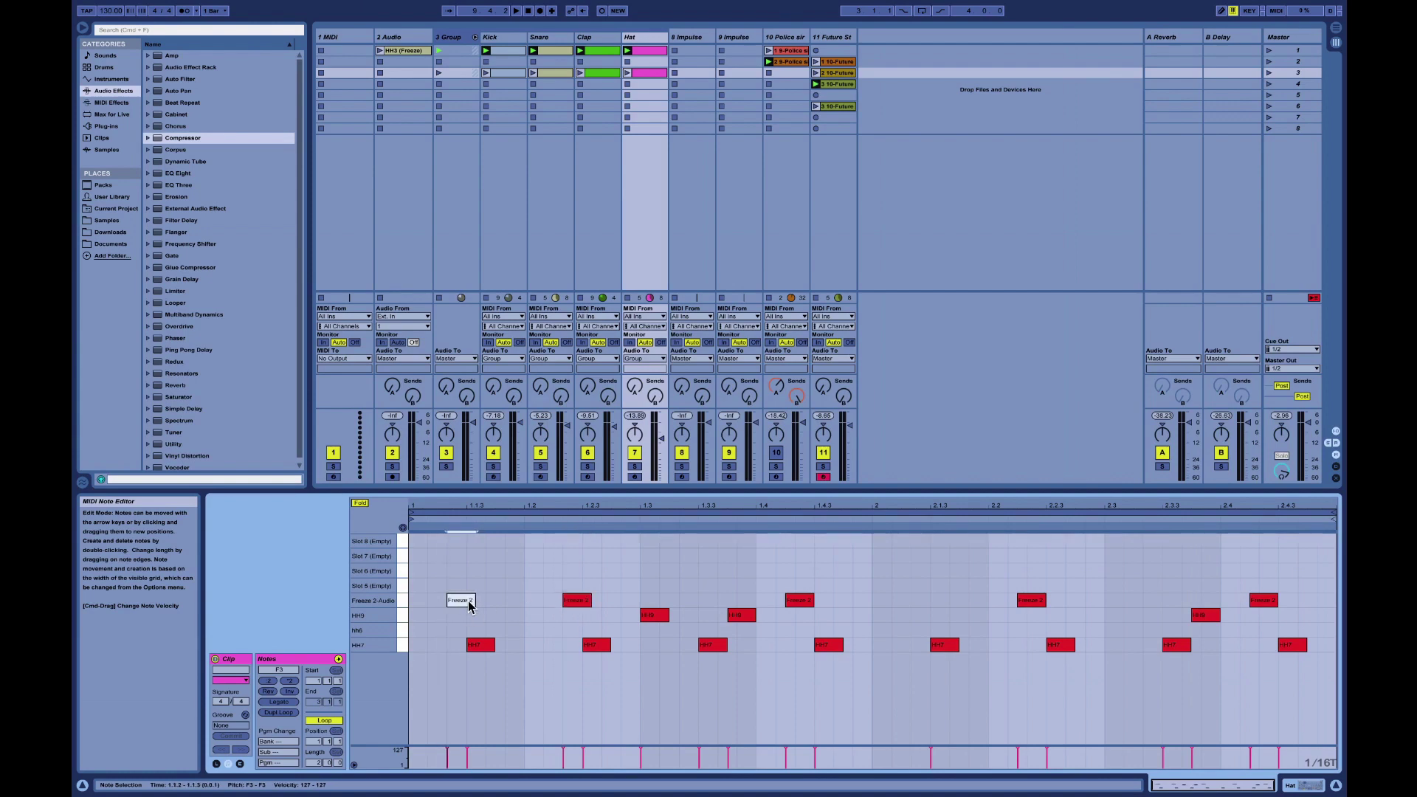
left_click_drag(725, 613, 814, 601)
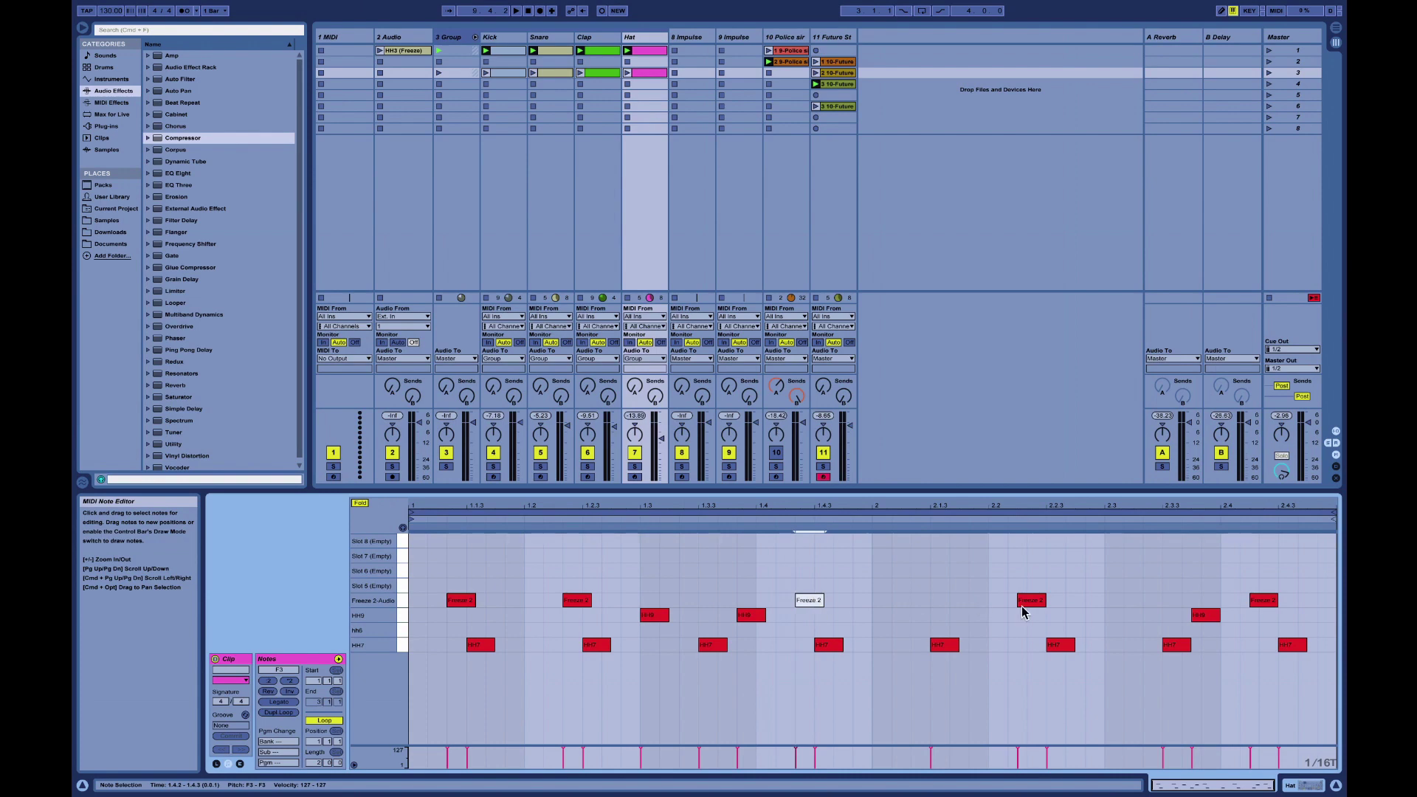
left_click_drag(1022, 606, 1044, 611)
left_click_drag(1209, 621, 1283, 603)
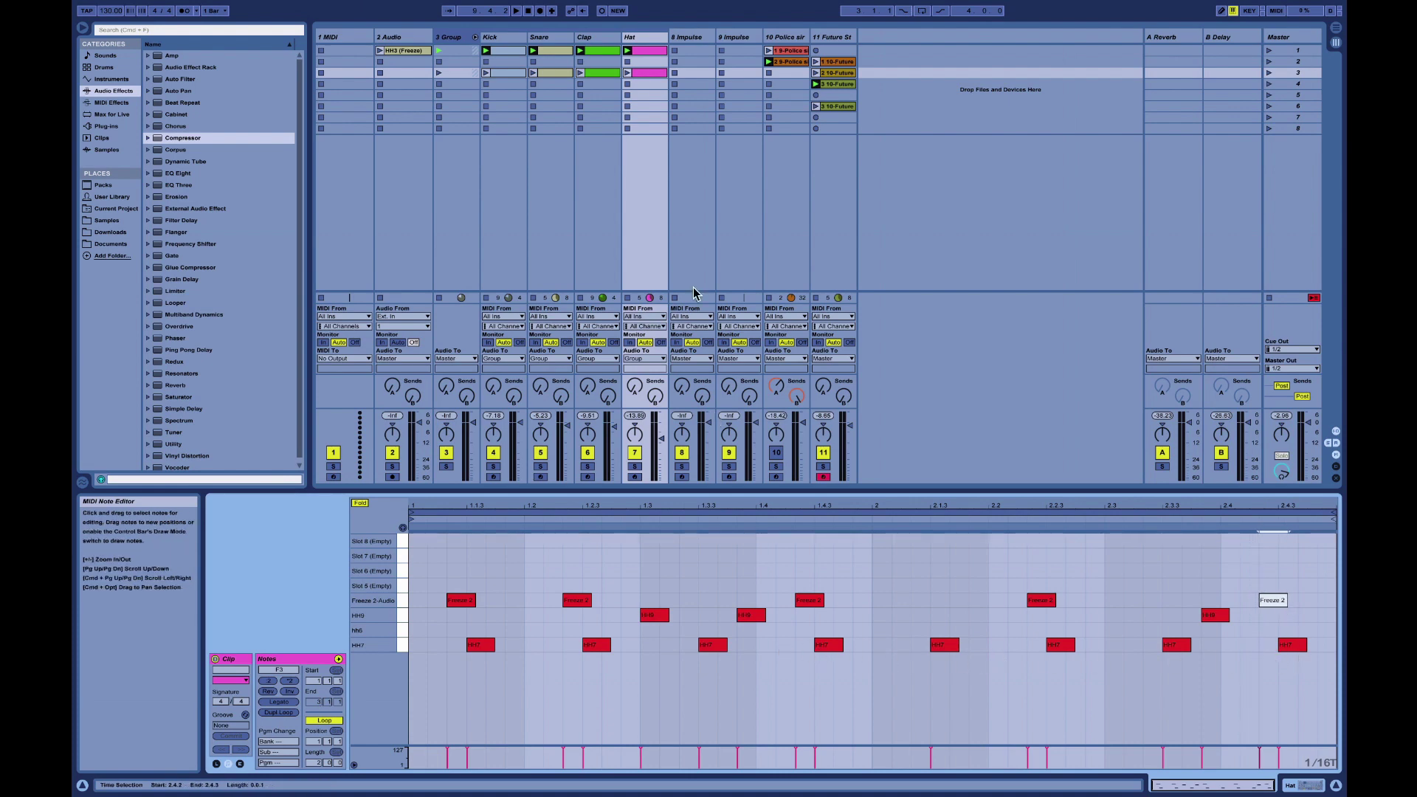
Solo the Future Stack track and play its duplicated clip in scene 6
left_click(836, 107)
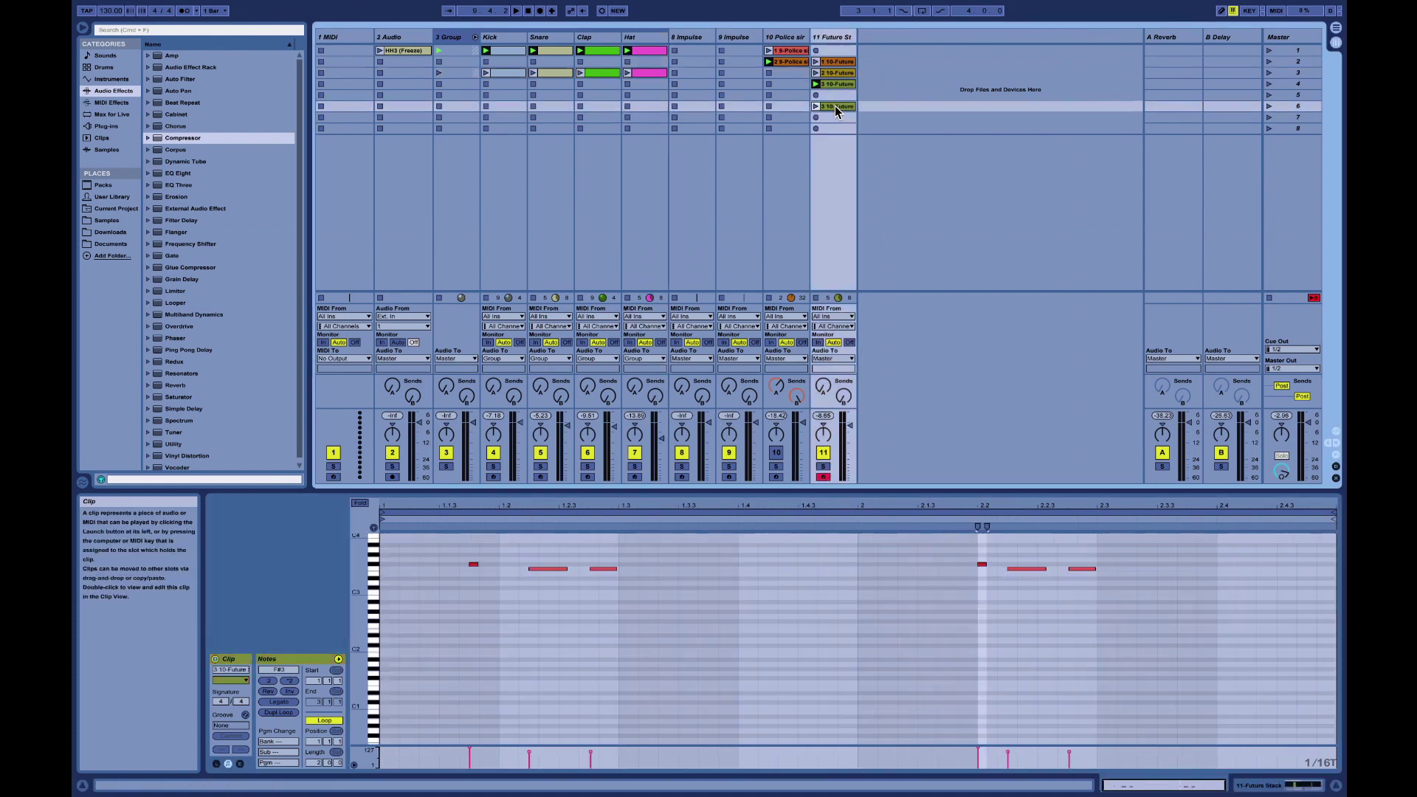
left_click(823, 467)
key("space")
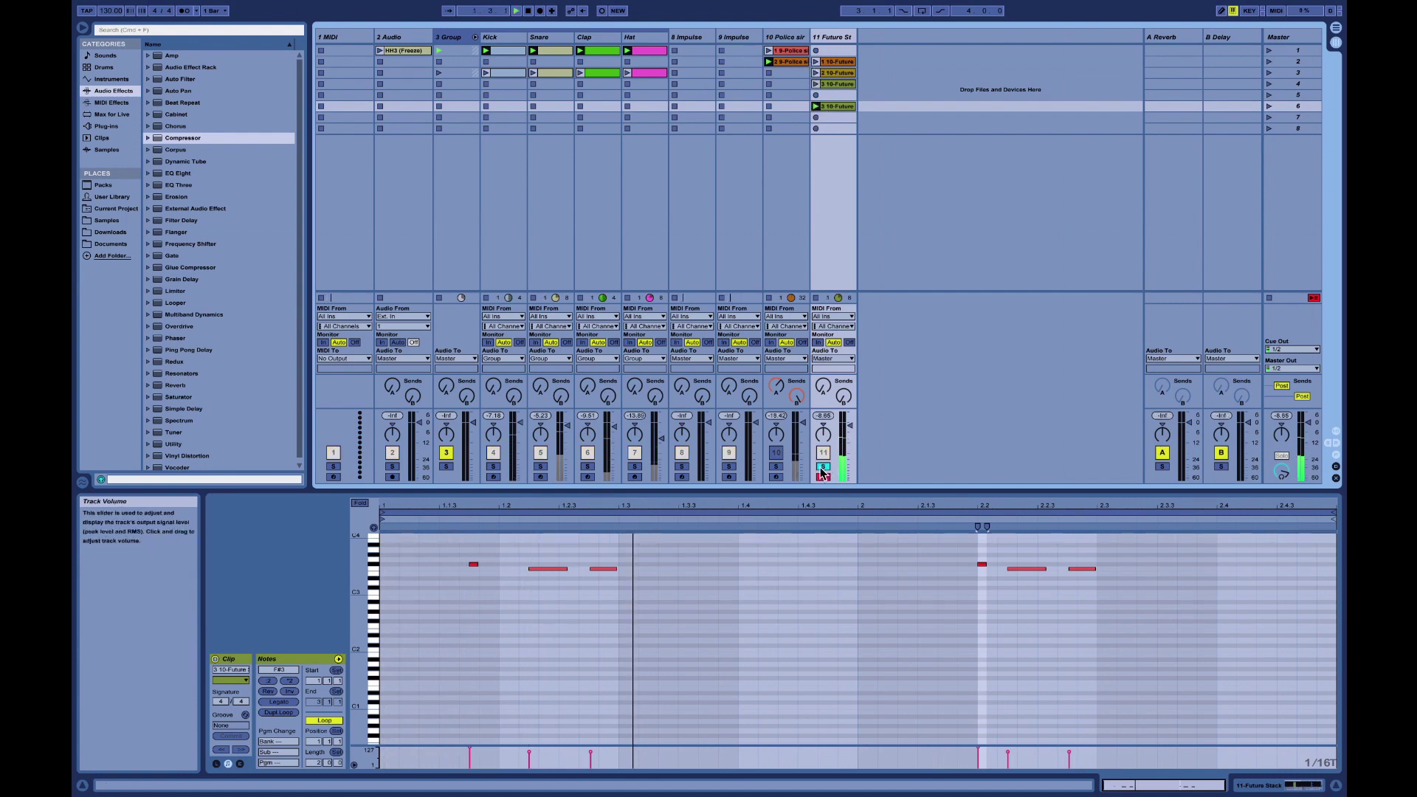
Shift the Future Stack clip's notes one triplet step later, keeping the short note at 2.2 in its original position
left_click_drag(536, 569, 610, 569)
left_click_drag(473, 565, 484, 565)
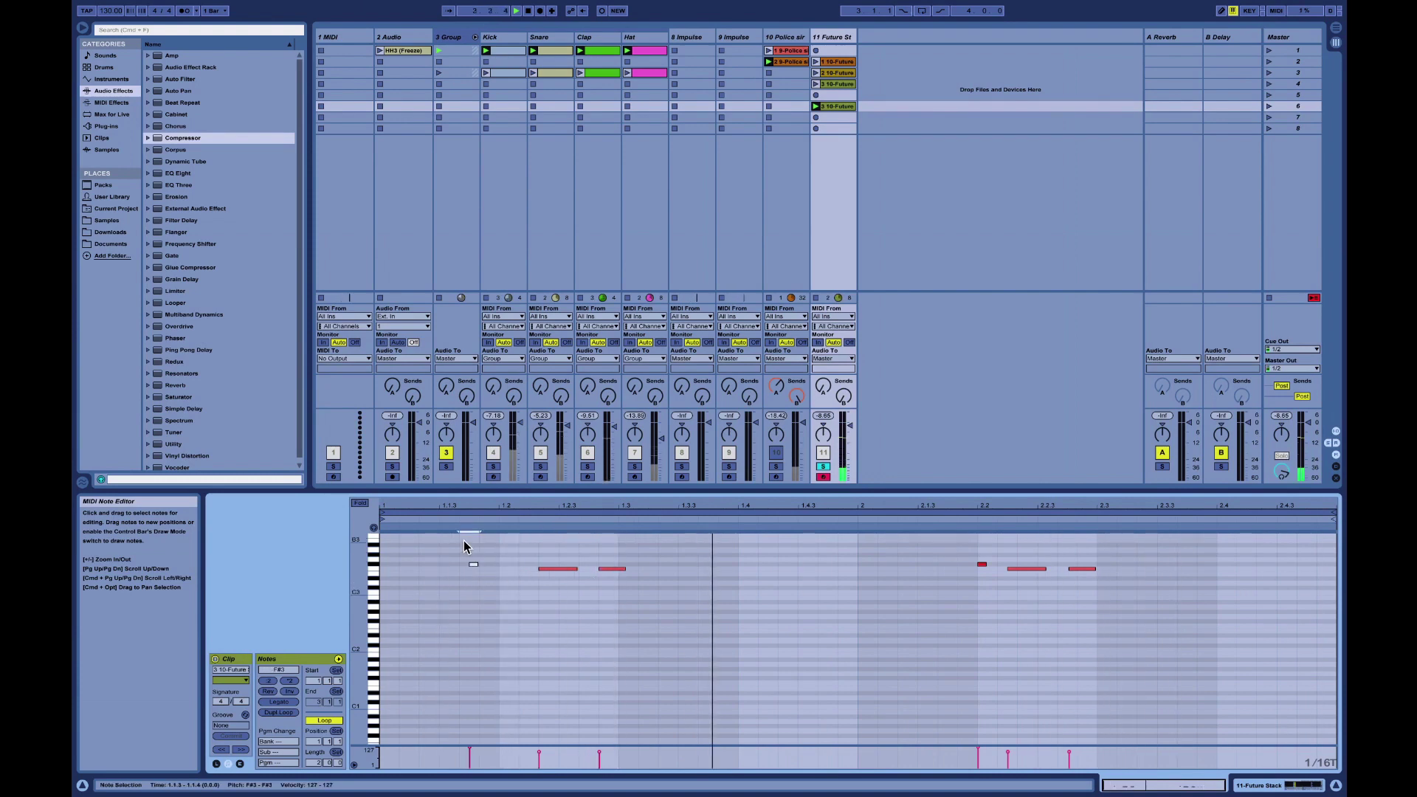
left_click_drag(974, 594, 1091, 568)
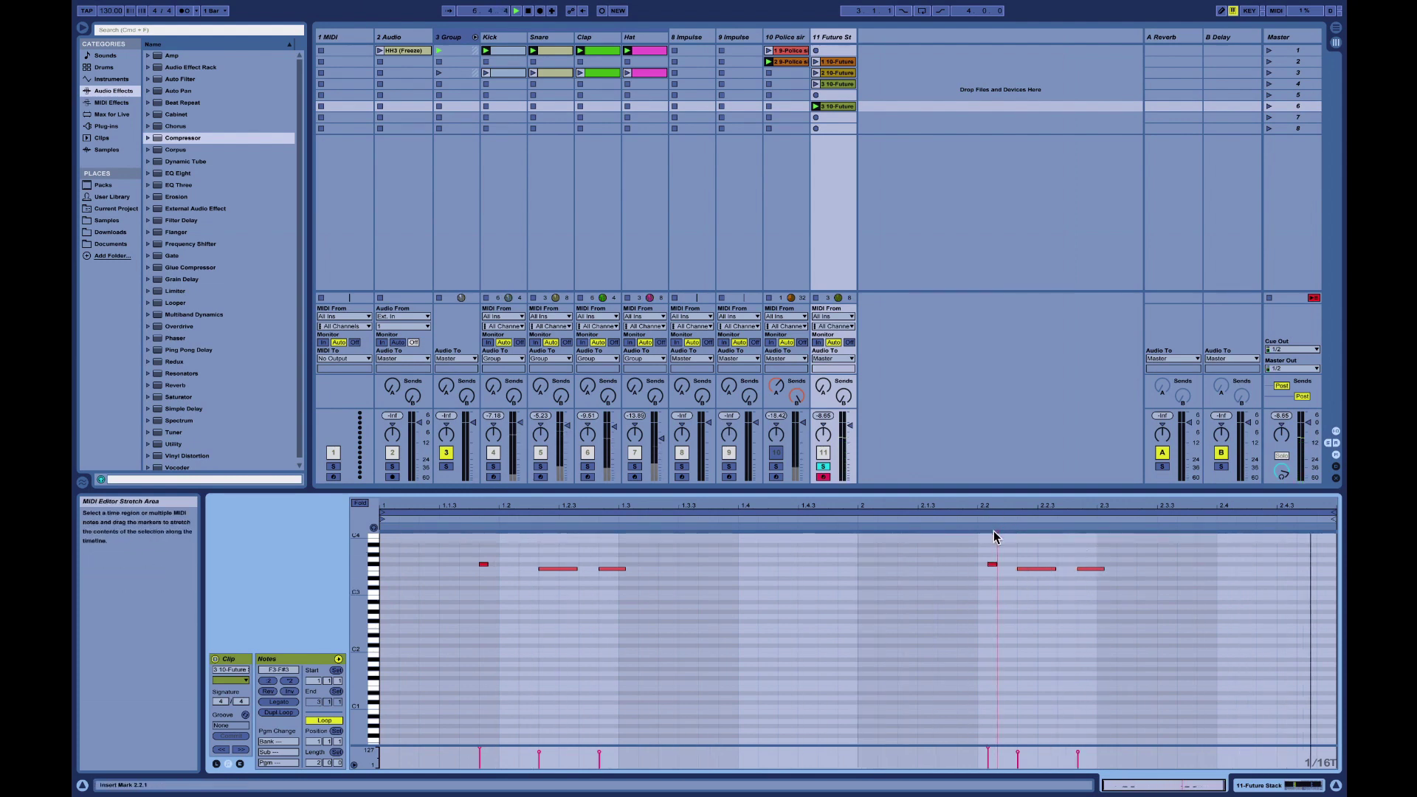
left_click_drag(993, 566, 982, 565)
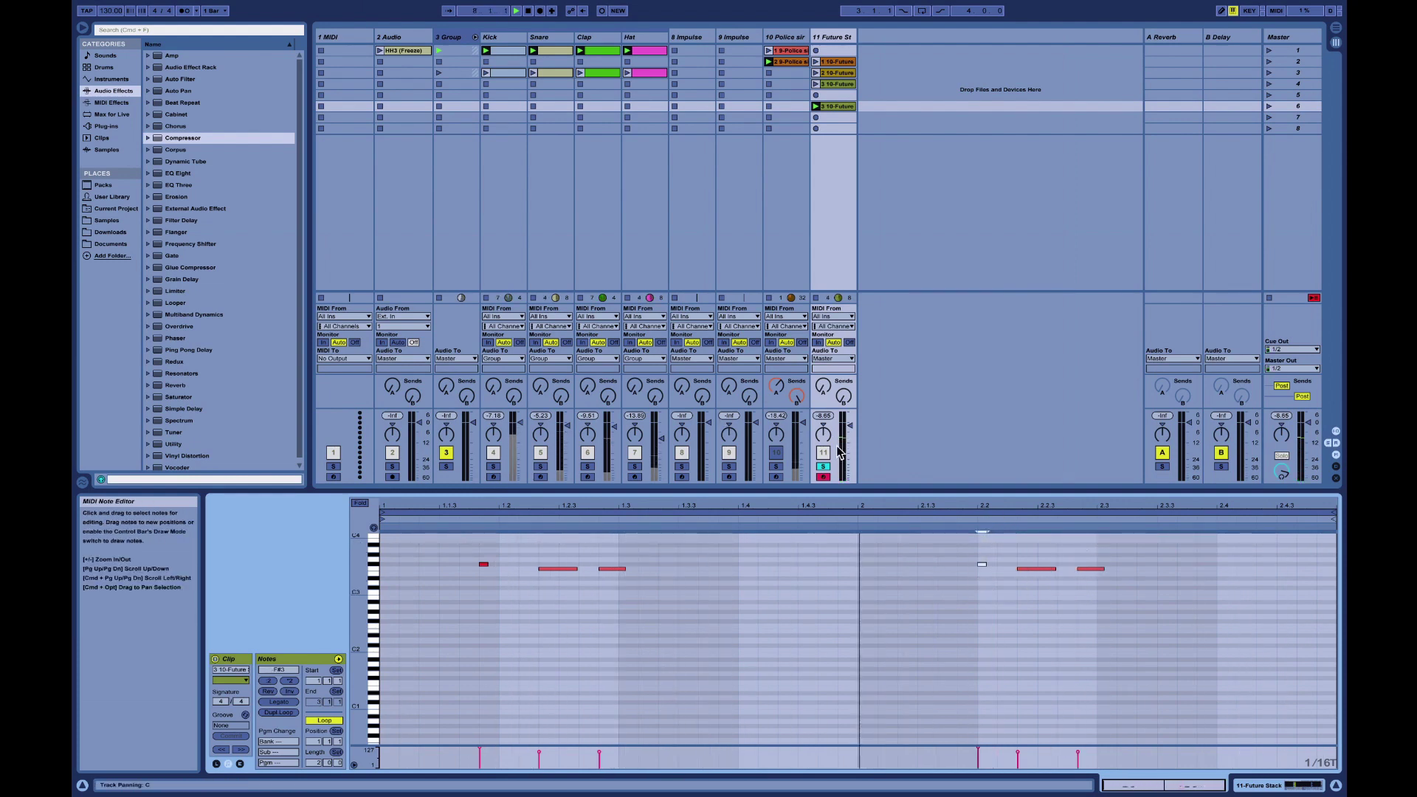
Unsolo the Future Stack track and launch the drum group's clips in scene 3
left_click(822, 467)
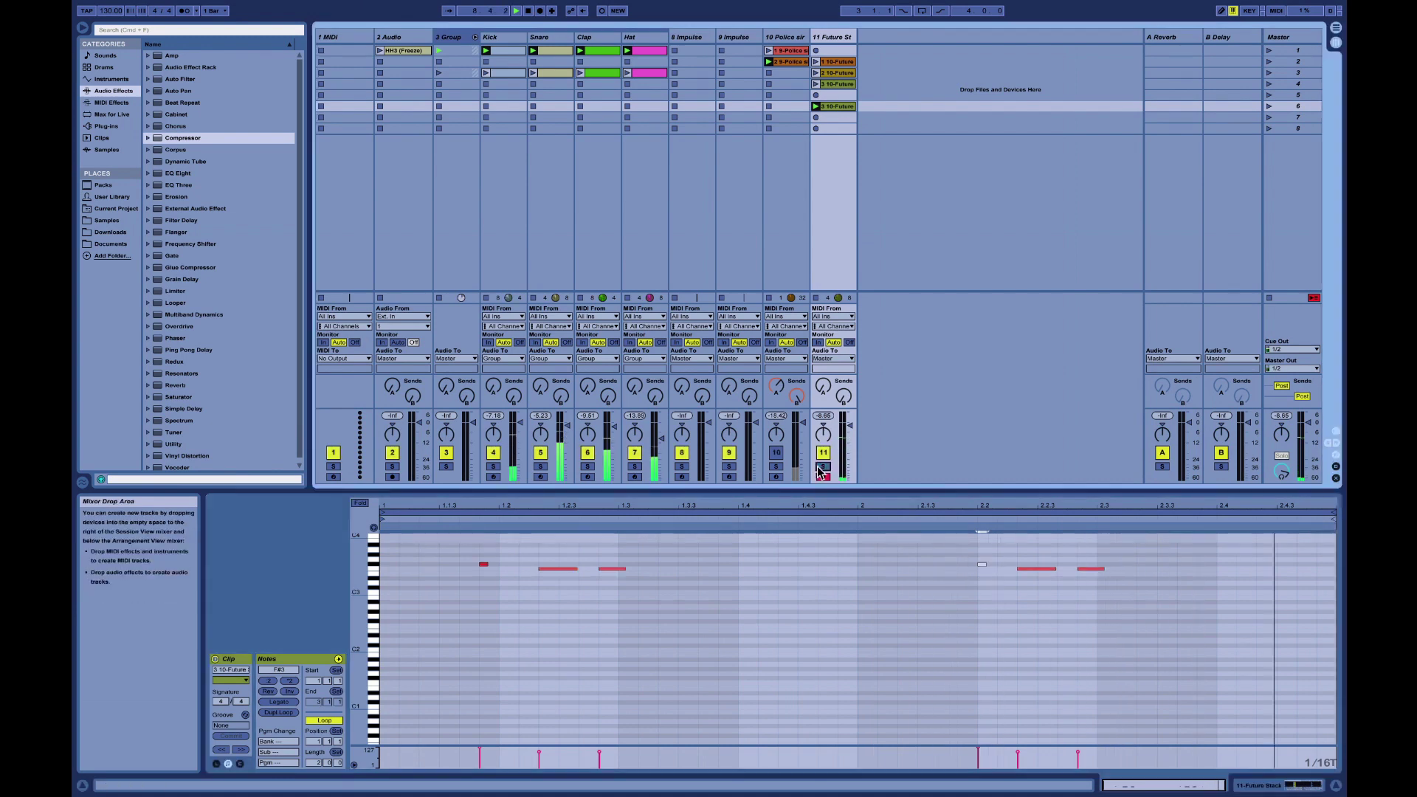
left_click(438, 73)
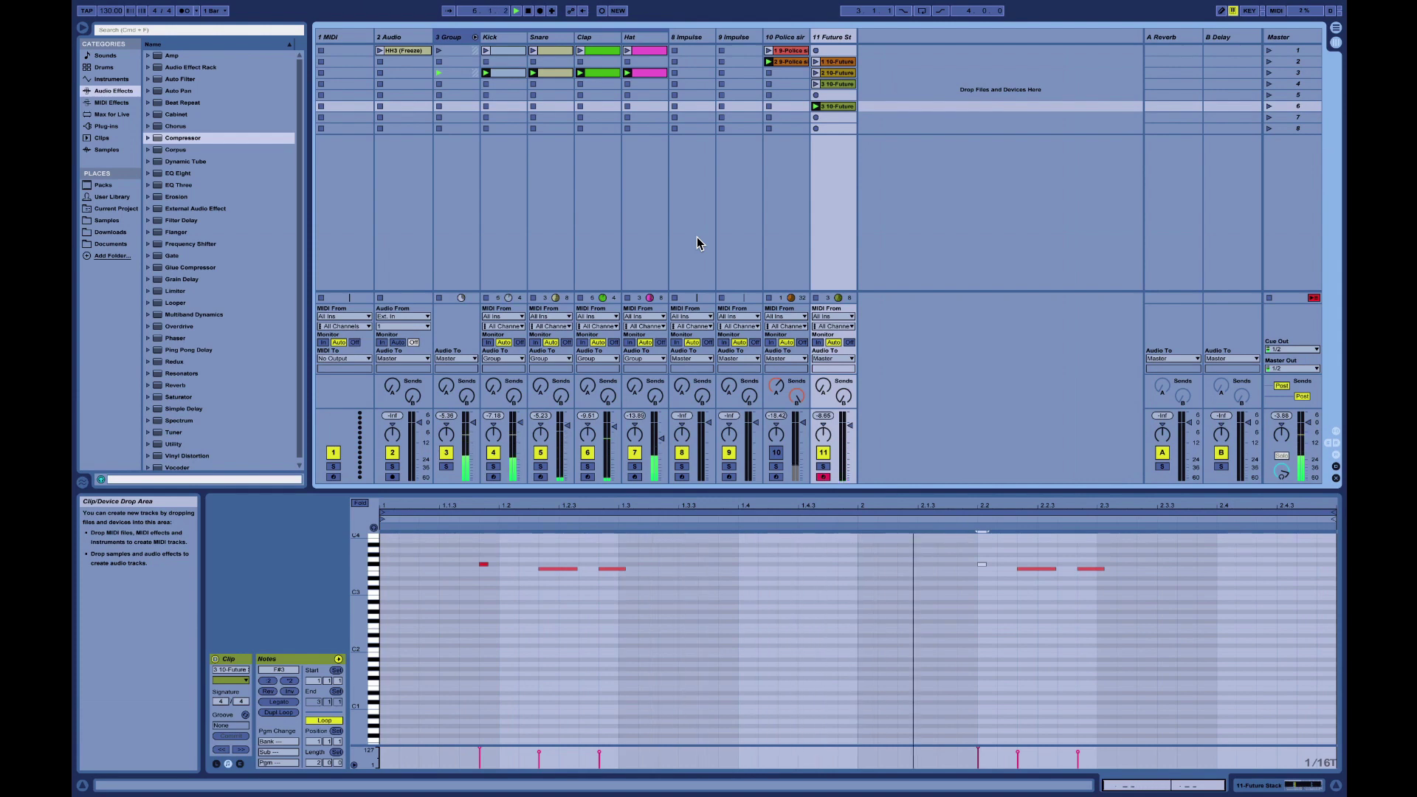
Add triplet-length kick notes to scene 3's Kick clip: one at 1.2.3 and two adjacent ones just after 1.4.2 and at 1.4.3
left_click(511, 74)
right_click(738, 640)
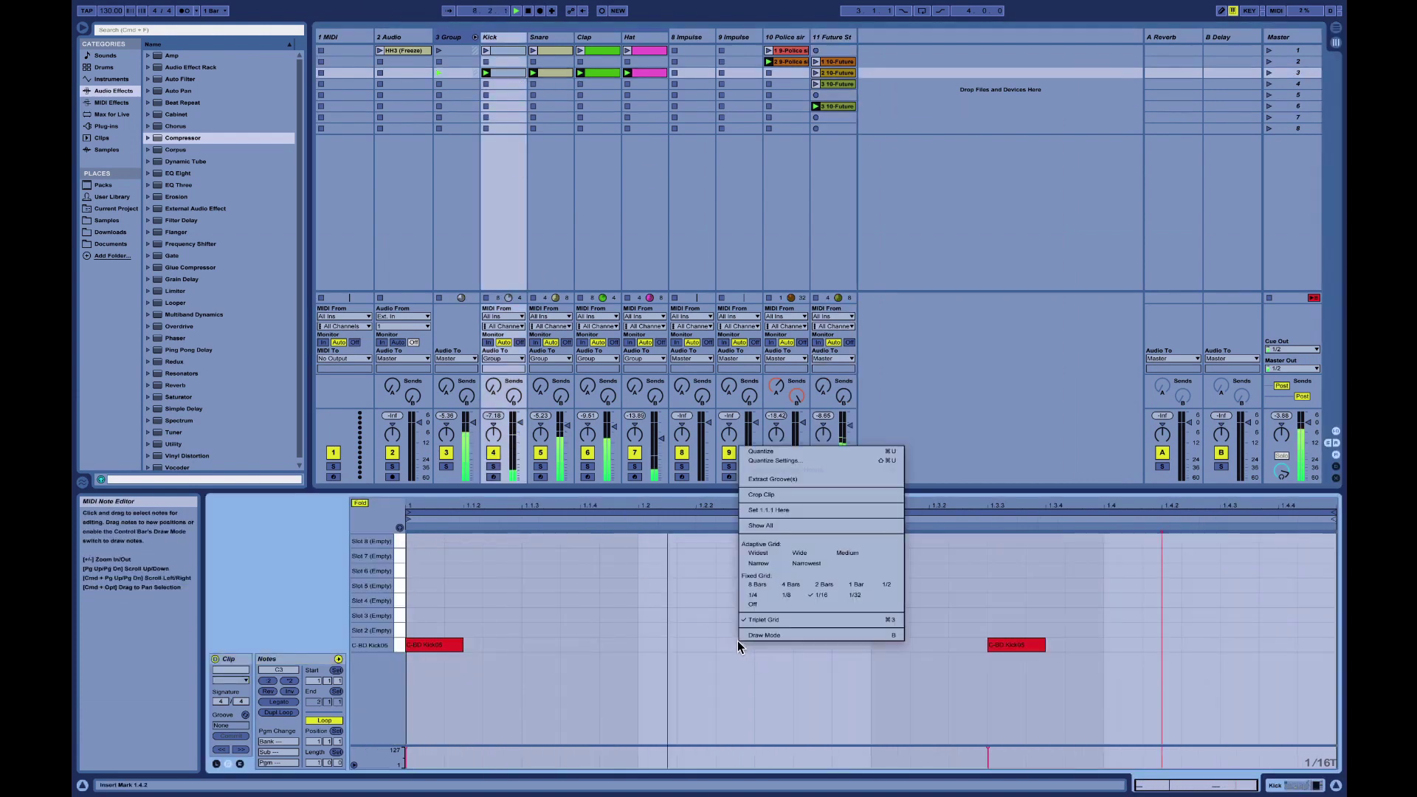
left_click(732, 647)
double_click(732, 645)
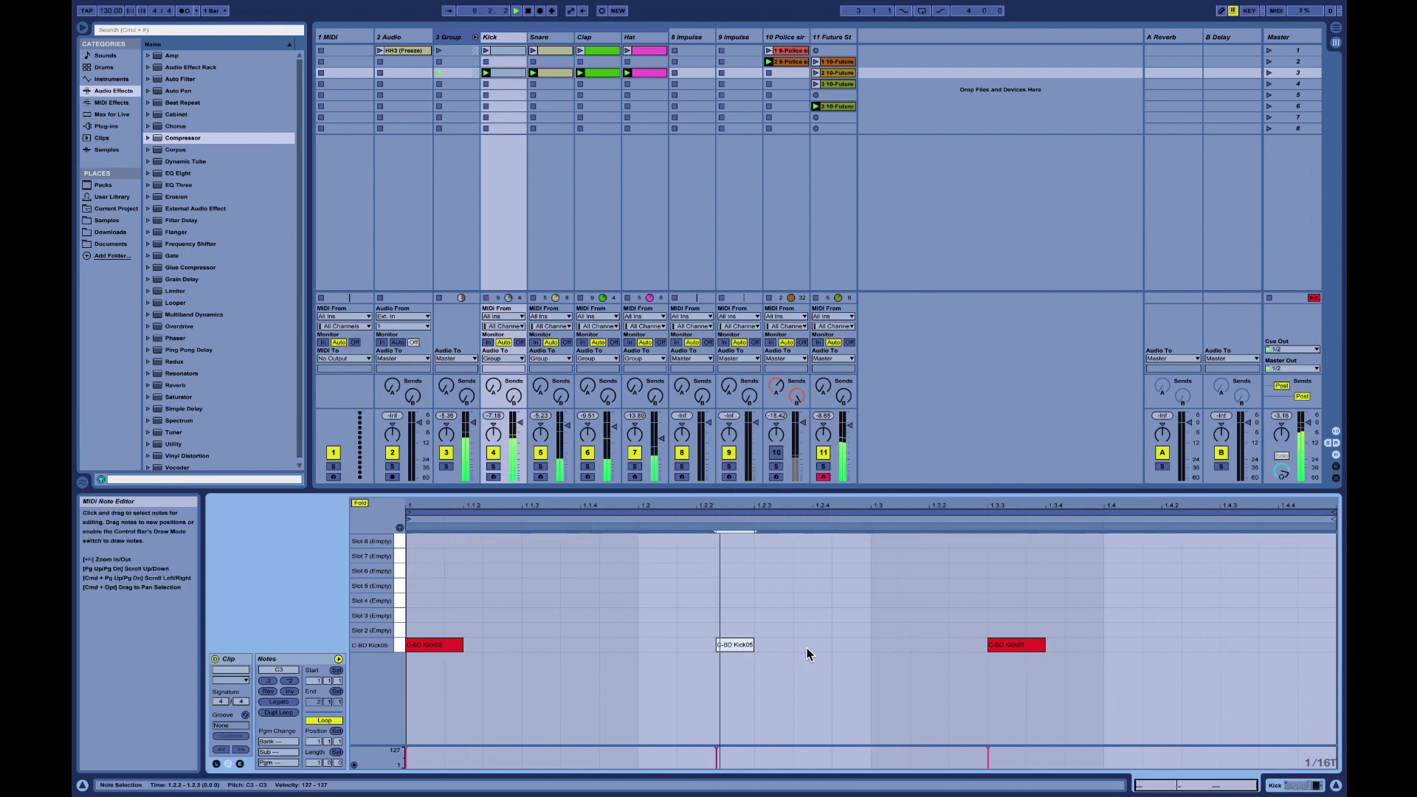
key("Right")
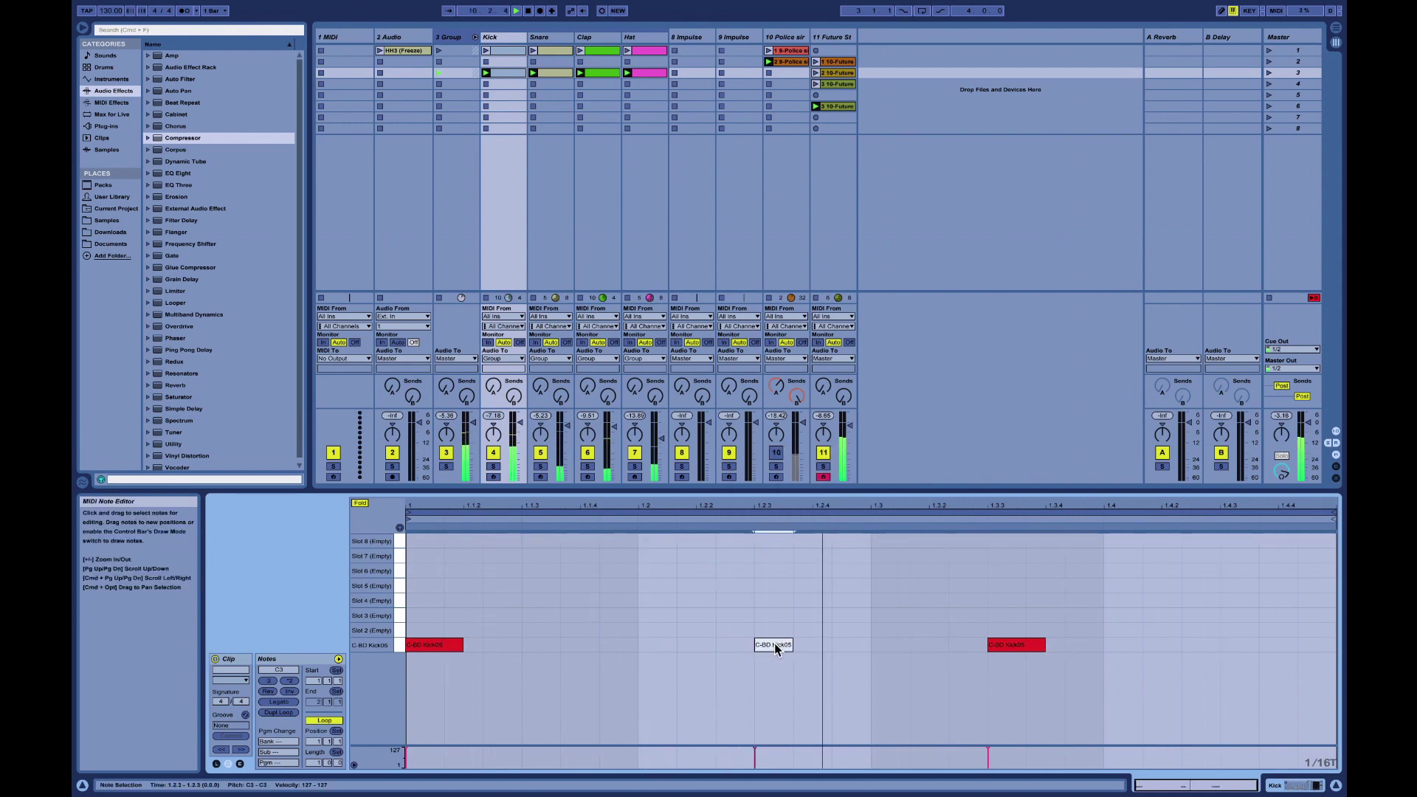
double_click(1203, 646)
double_click(1240, 647)
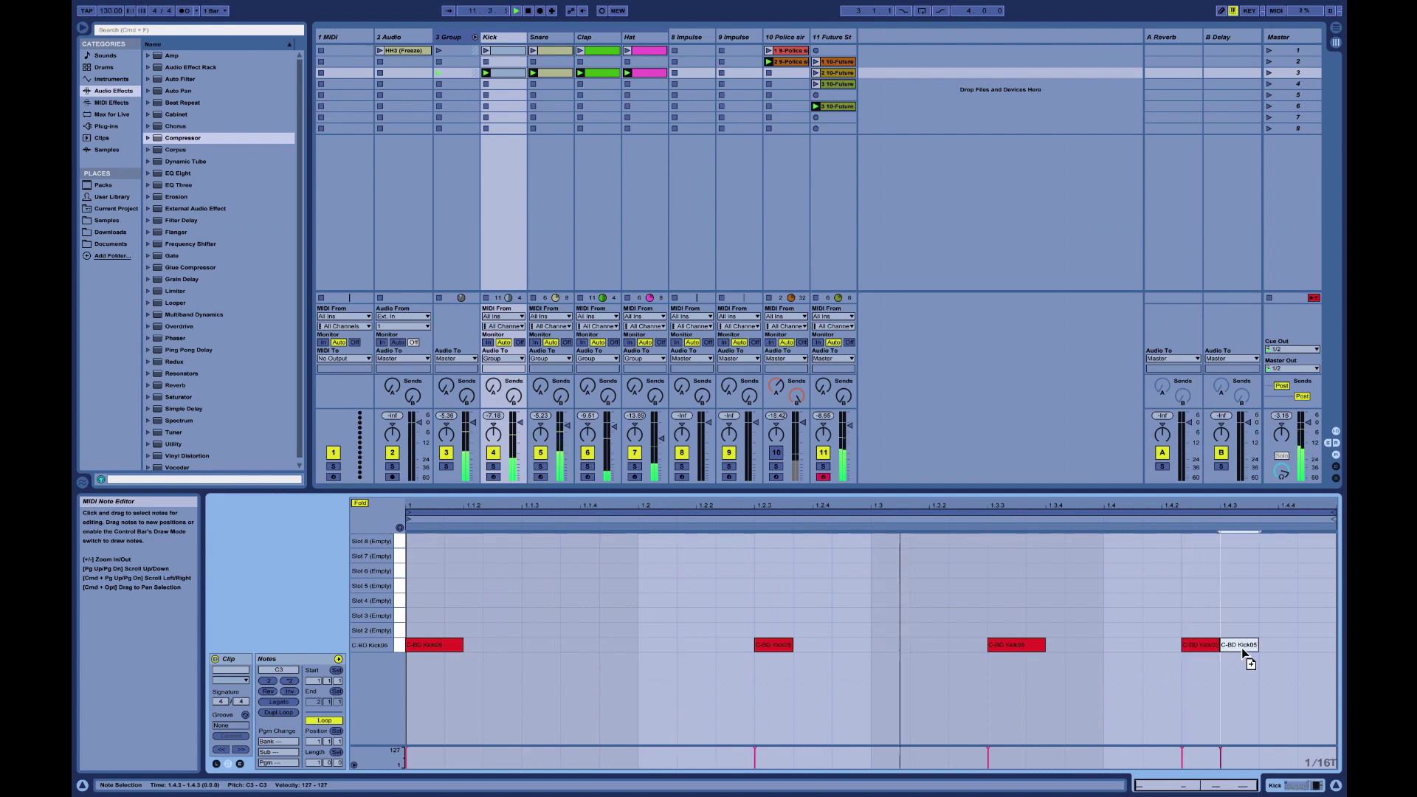
Try an extra kick note at the end of the bar, remove it, and delete the kick at 1.2.3
double_click(1315, 647)
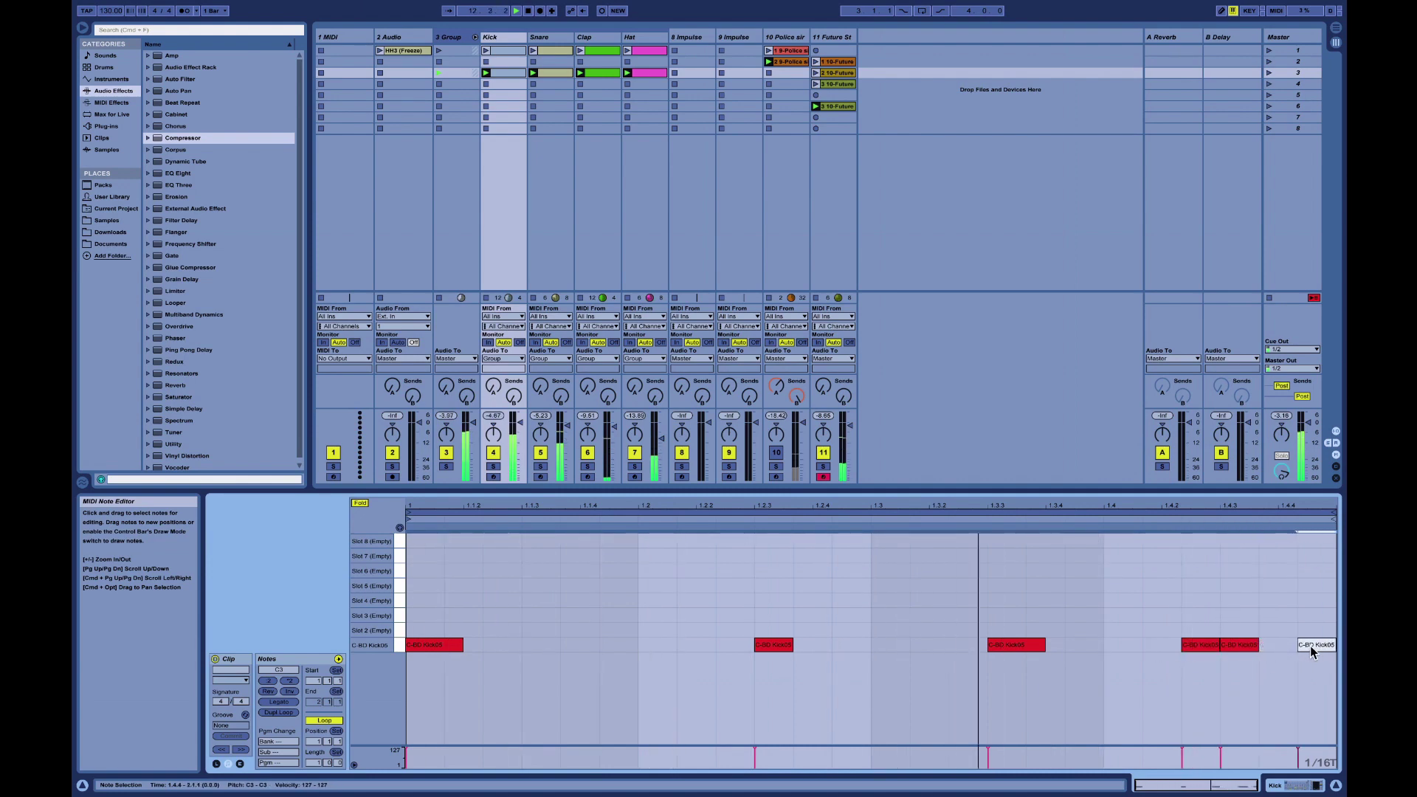
double_click(1314, 646)
double_click(779, 646)
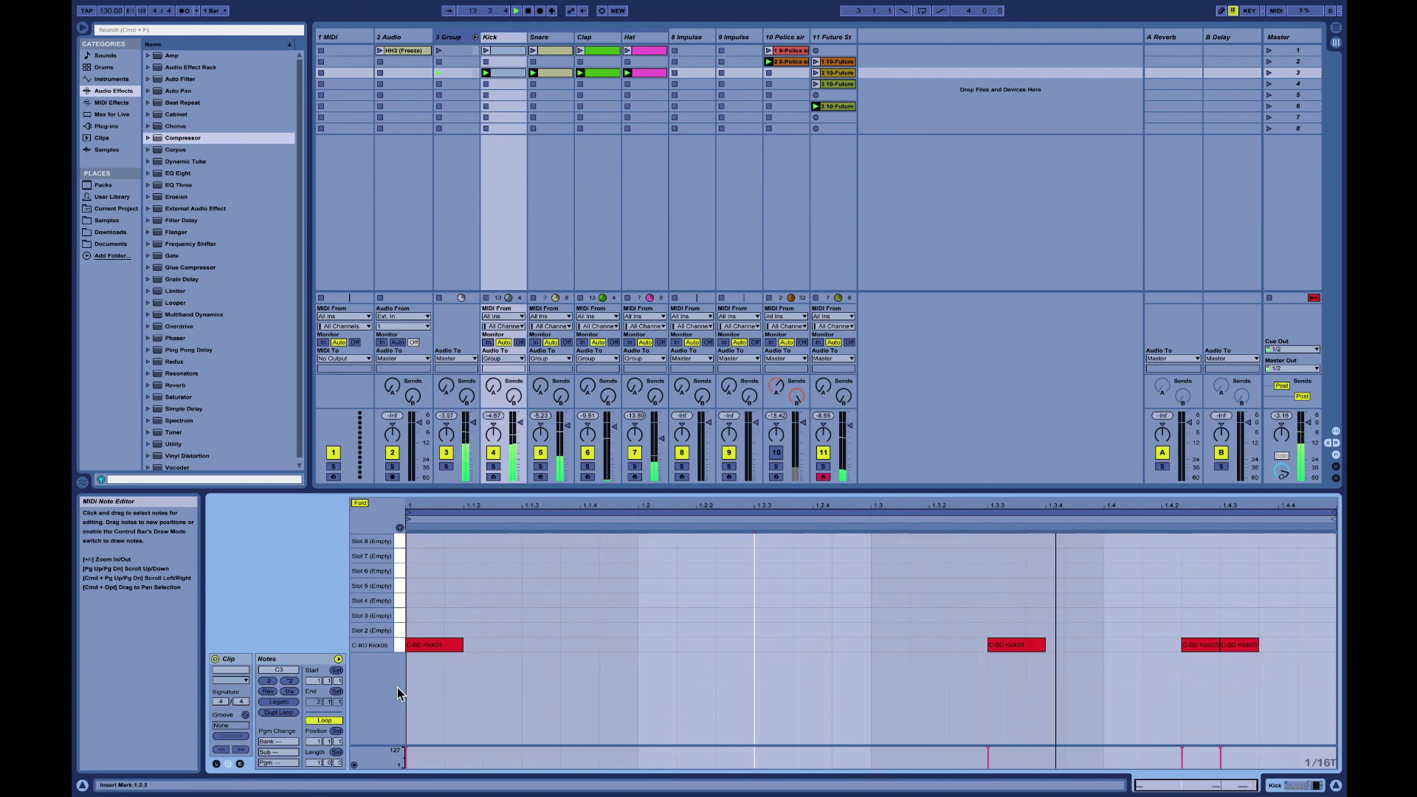
Double the loop of scene 3's Kick clip to two bars and that of the Snare clip to four bars
left_click(279, 713)
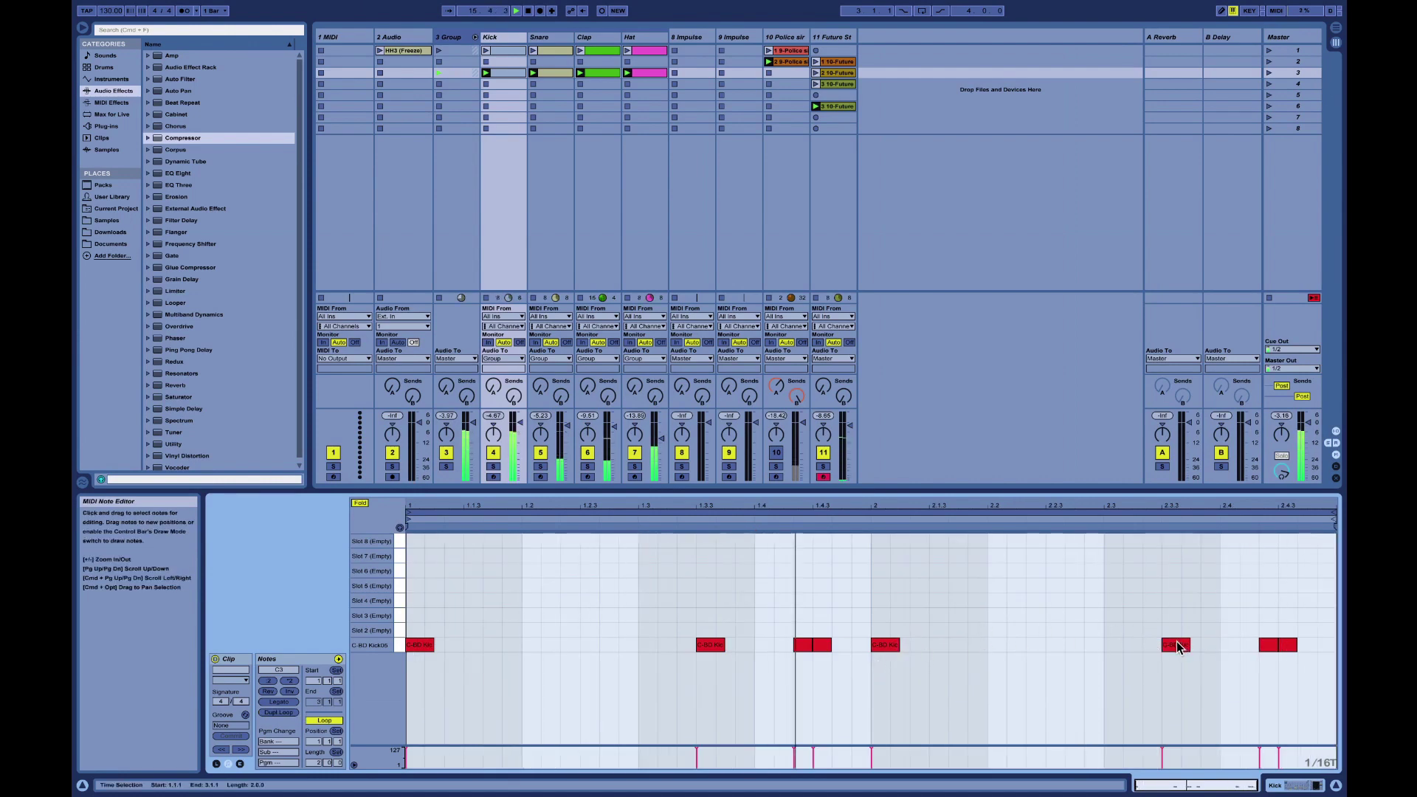
left_click(550, 72)
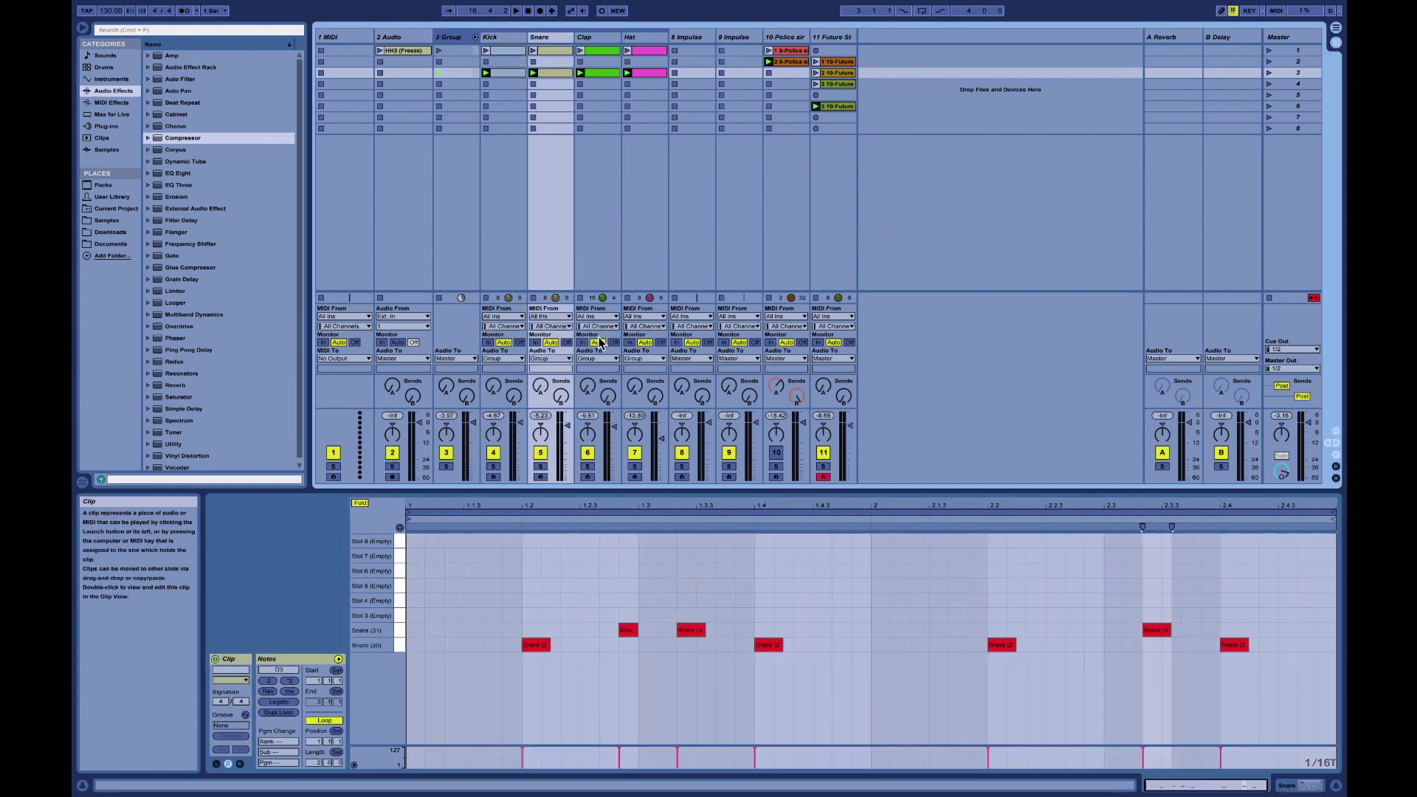
right_click(715, 591)
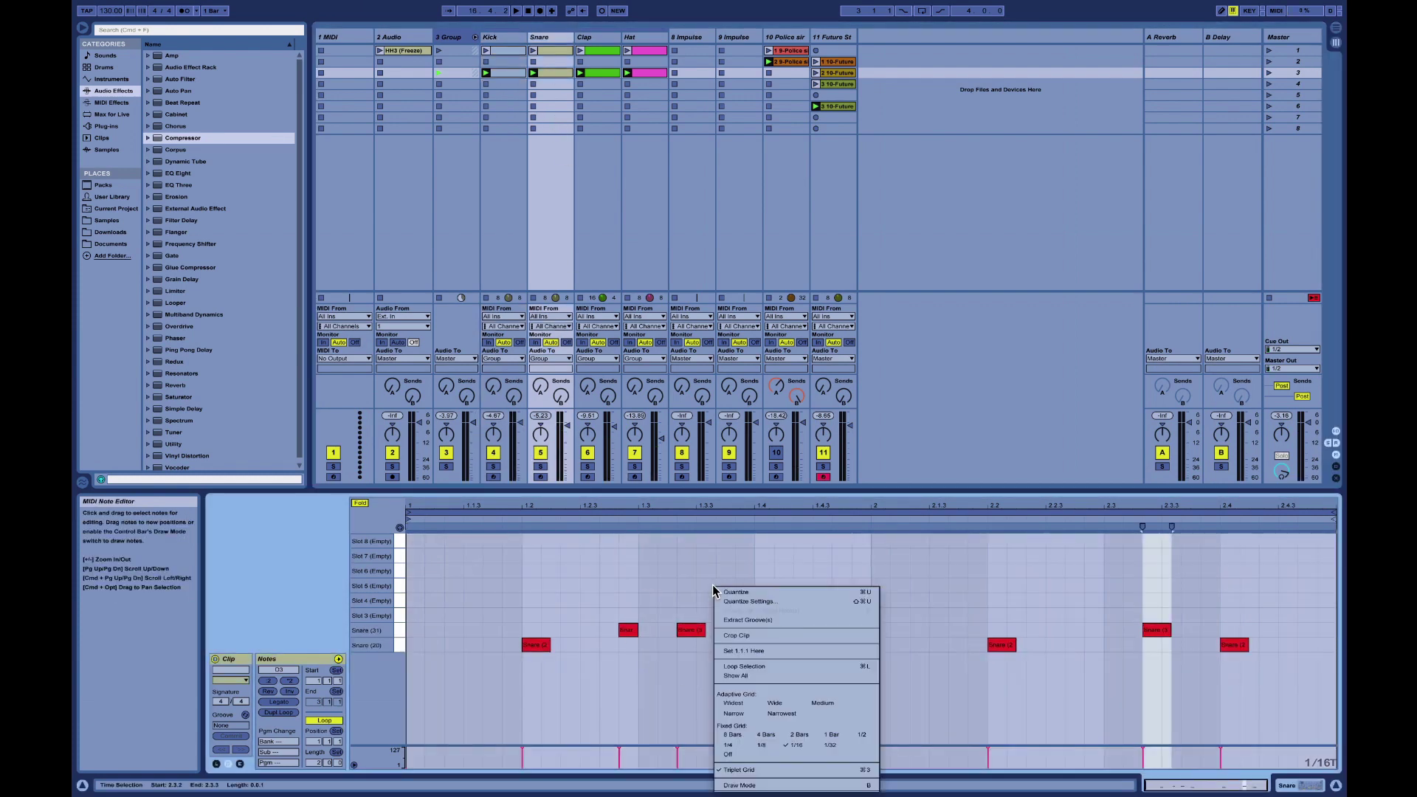
left_click(667, 591)
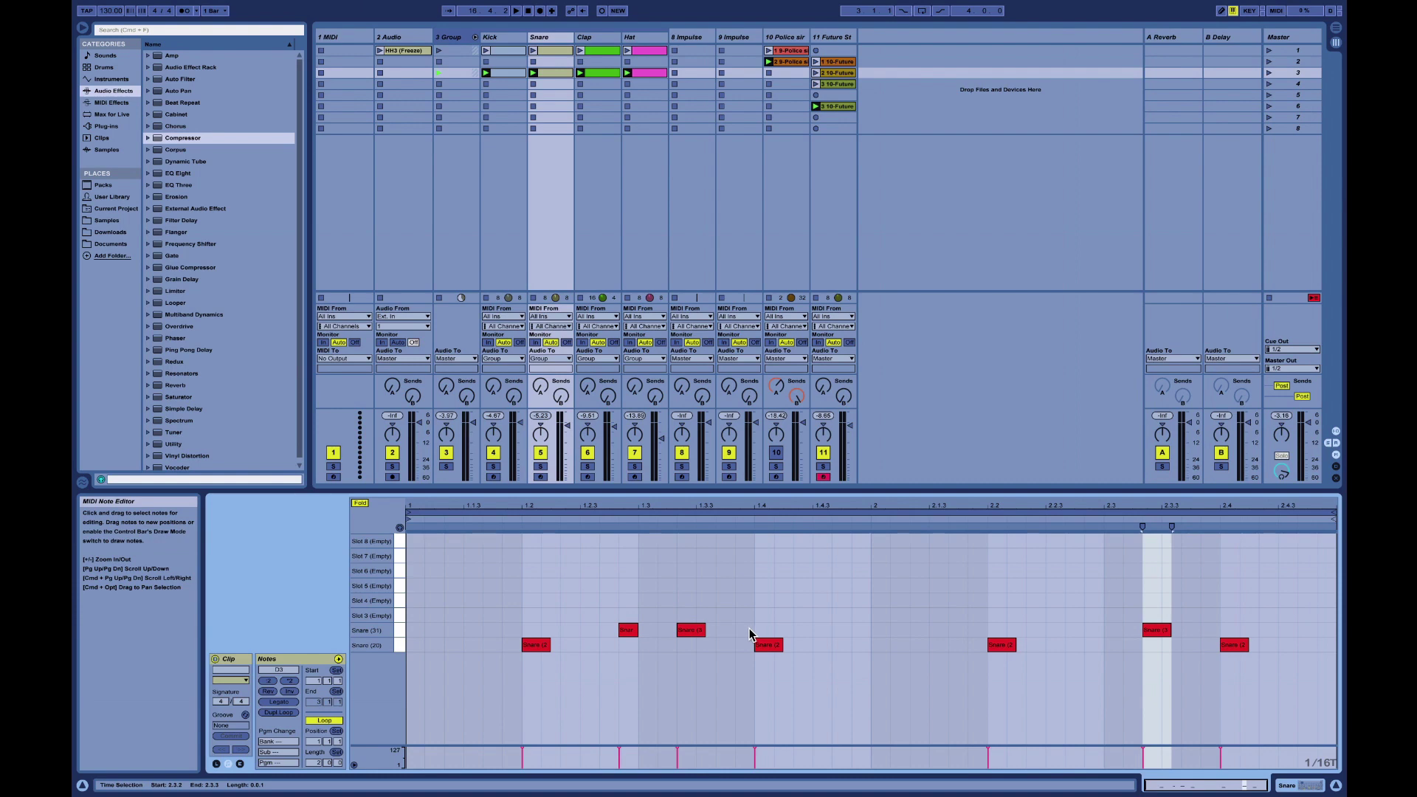
left_click(278, 713)
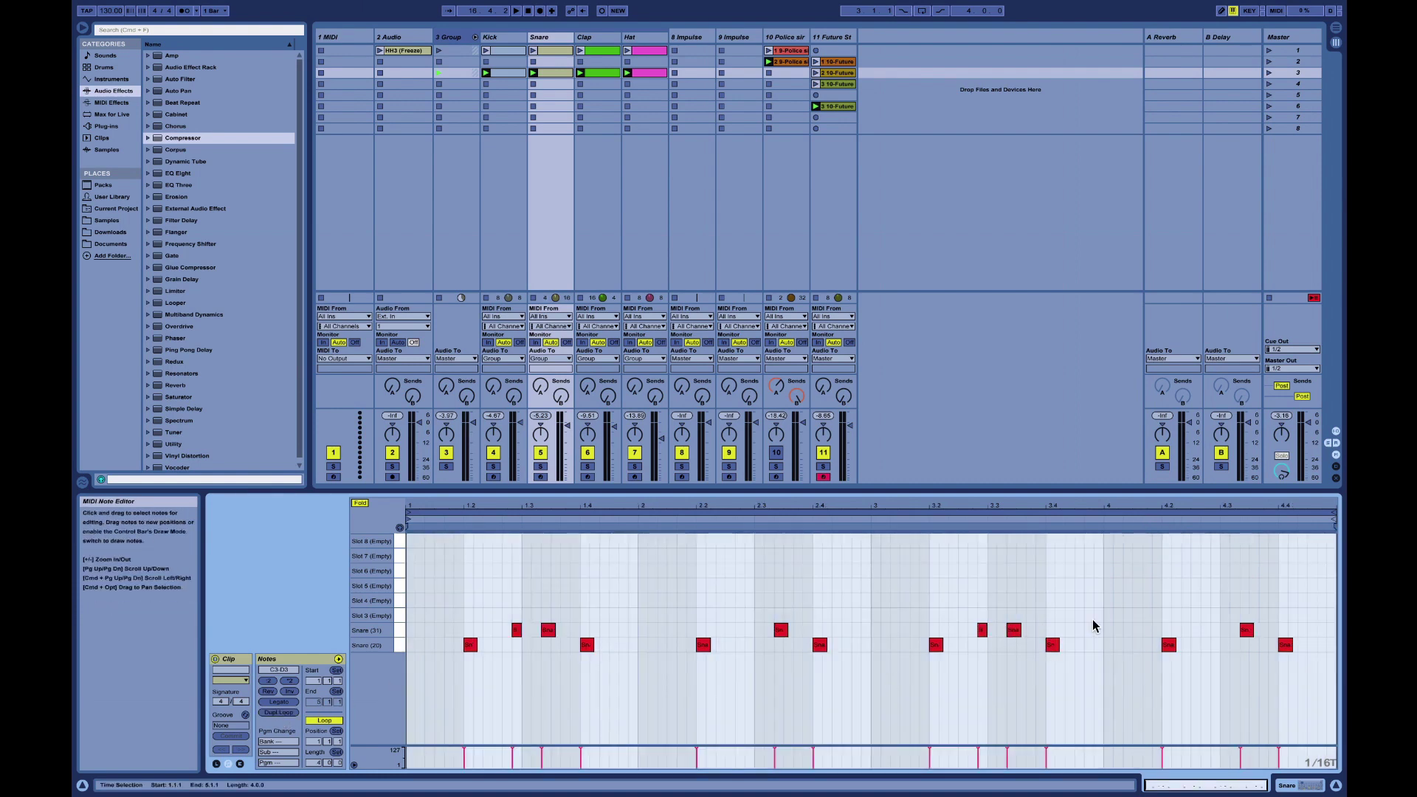
Add a fill of three D3 snare notes around beat 4.2 of scene 3's Snare clip, starting at 4.1.4
left_click(1246, 631)
double_click(1157, 630)
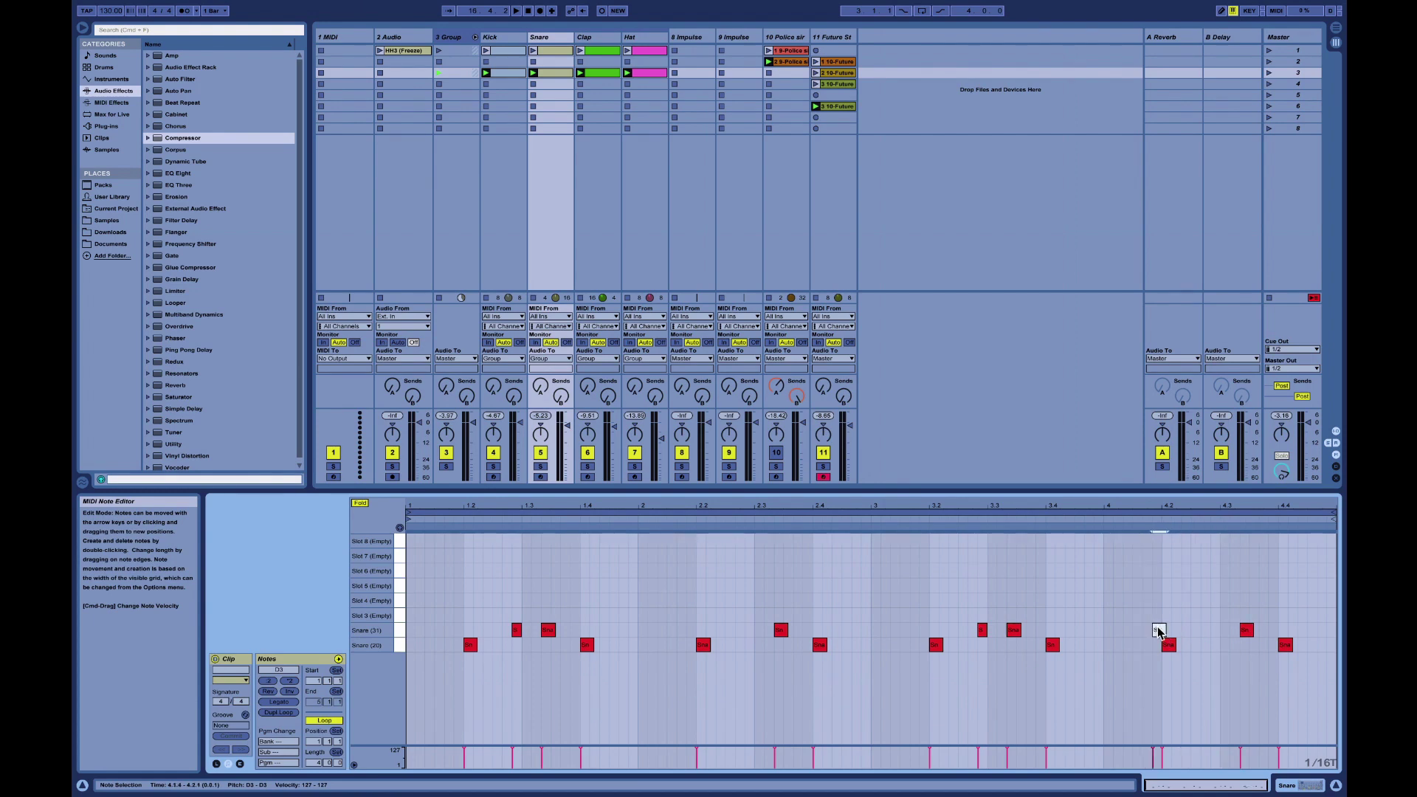
left_click_drag(1159, 632, 1190, 633)
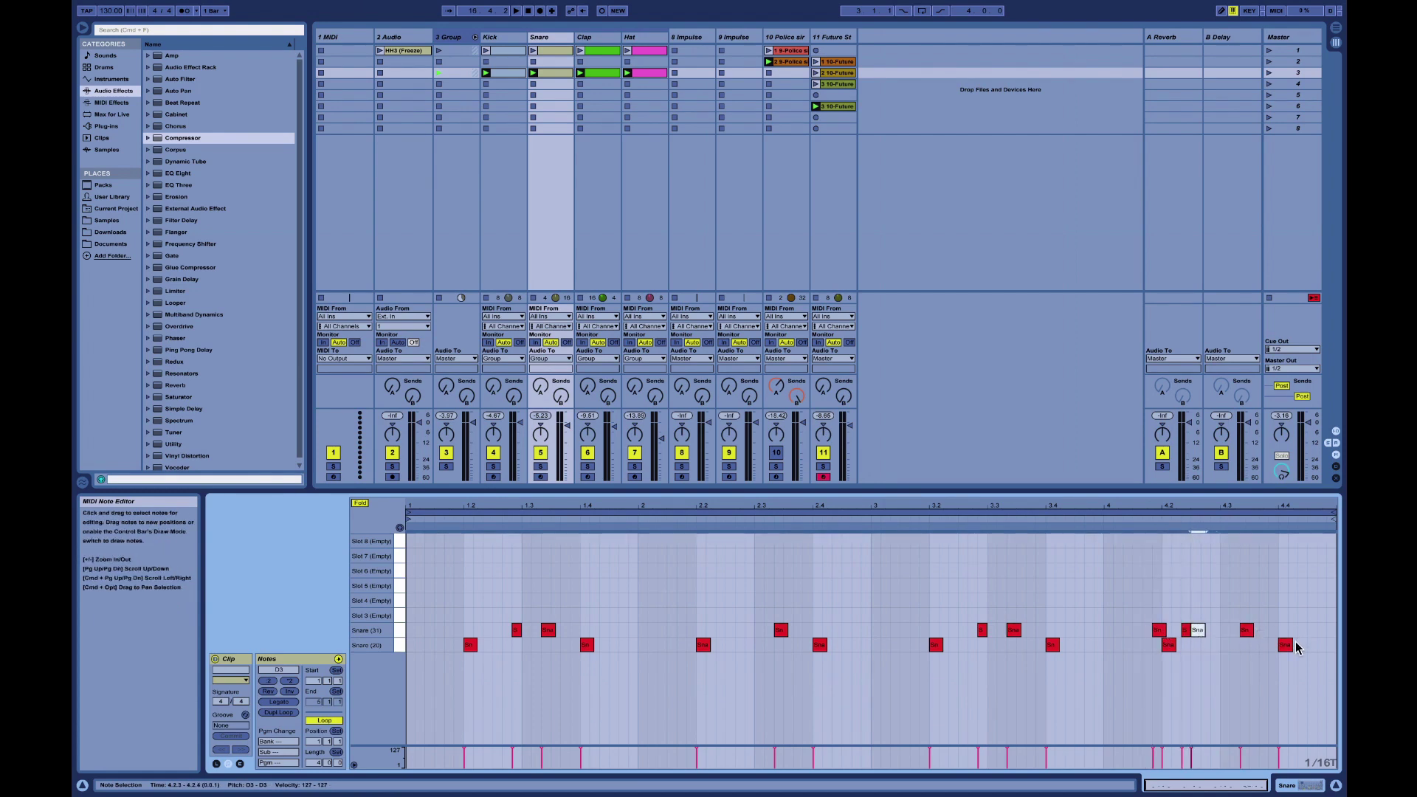
Double the Kick clip's loop to four bars and add extra triplet kick notes through the end of bar 4
left_click(504, 50)
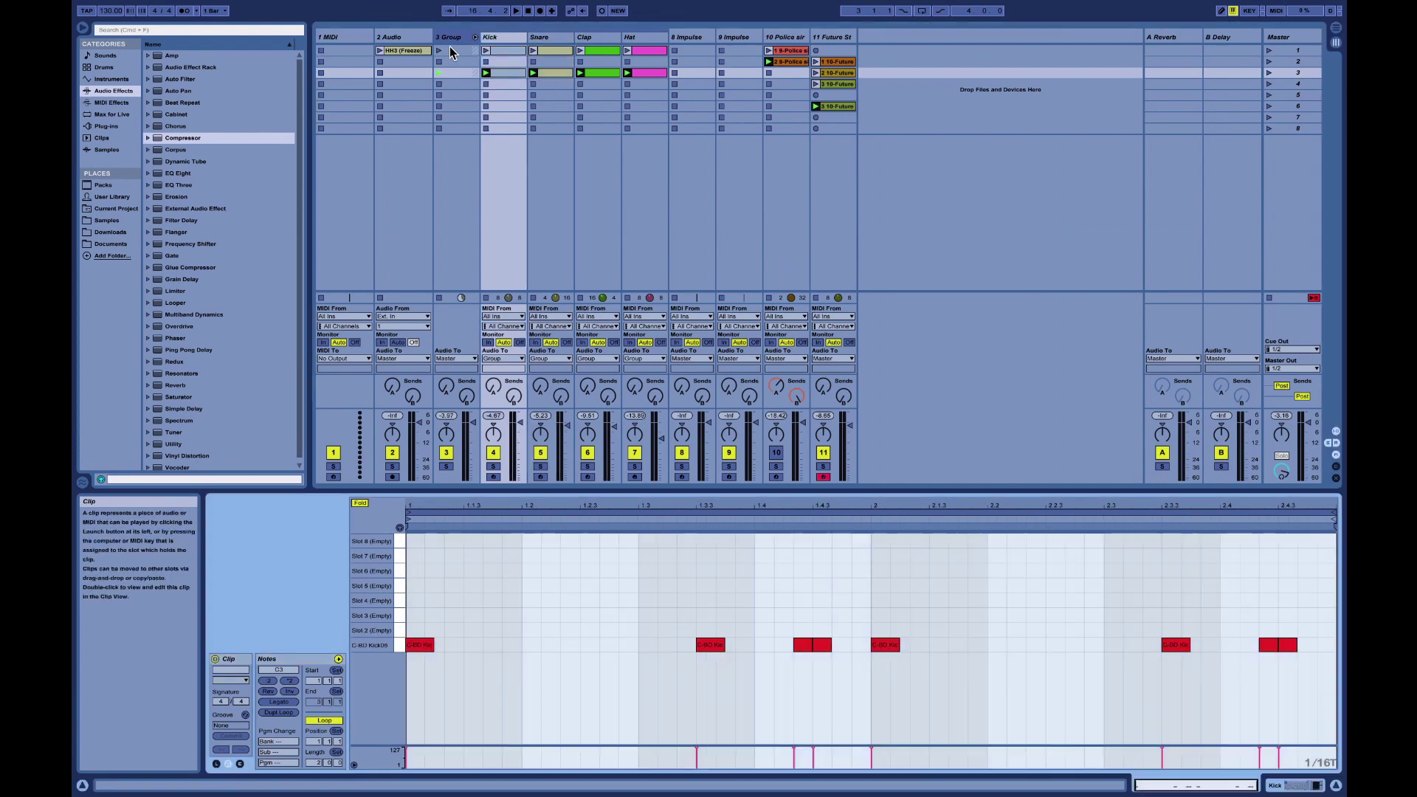
left_click(279, 713)
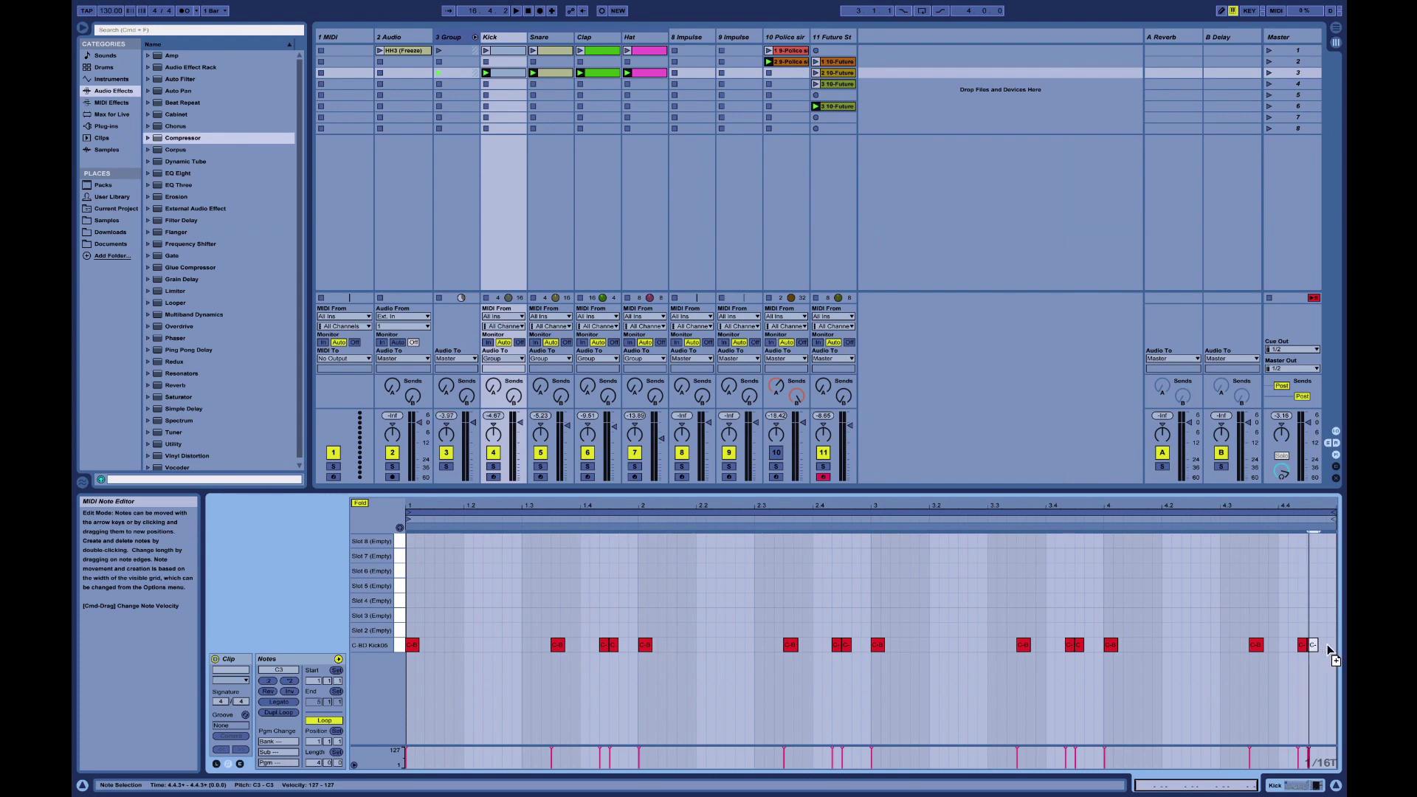
double_click(1321, 645)
left_click_drag(1326, 648, 1329, 648)
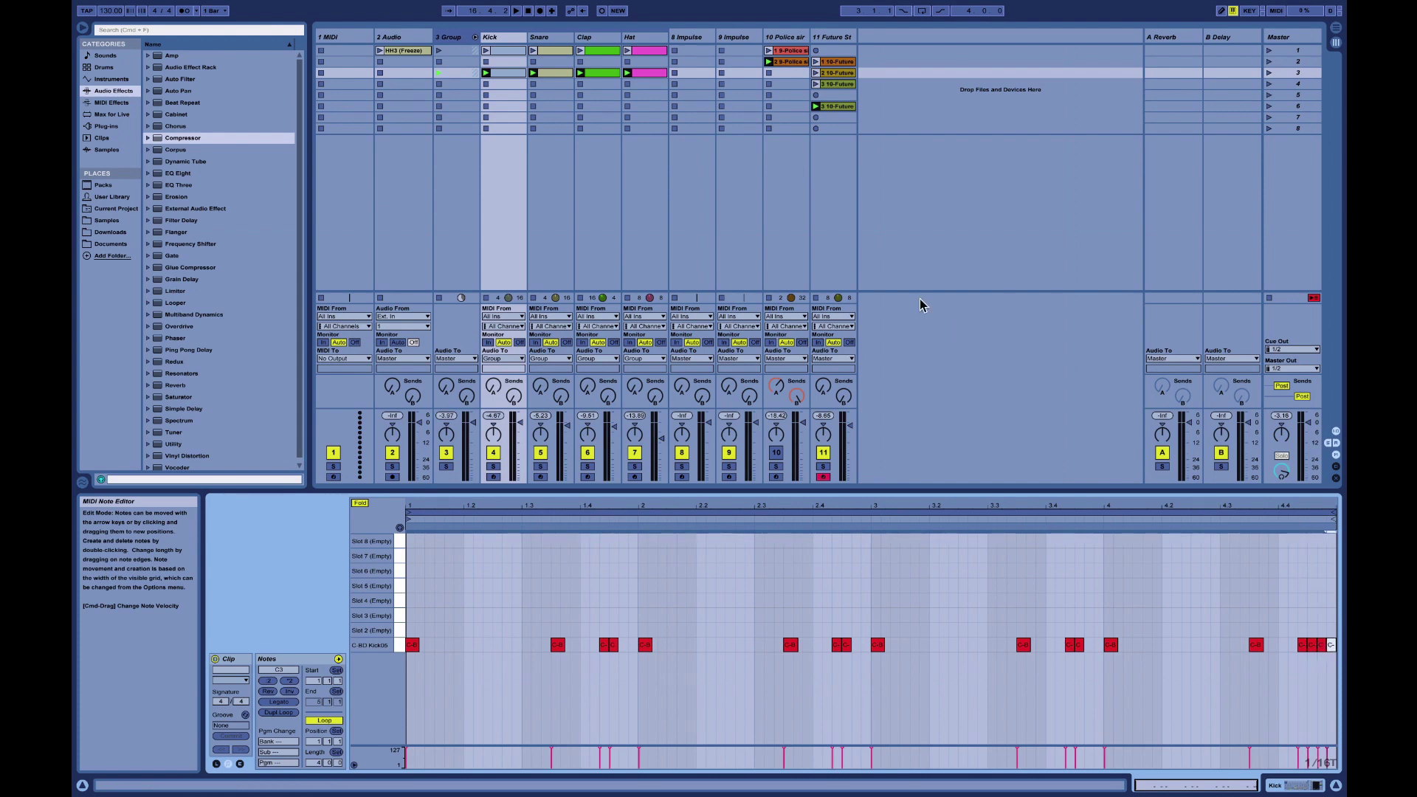
Add E3 hat notes at 1.1.4 and 1.2.3 in scene 3's Hat clip during playback
left_click(614, 74)
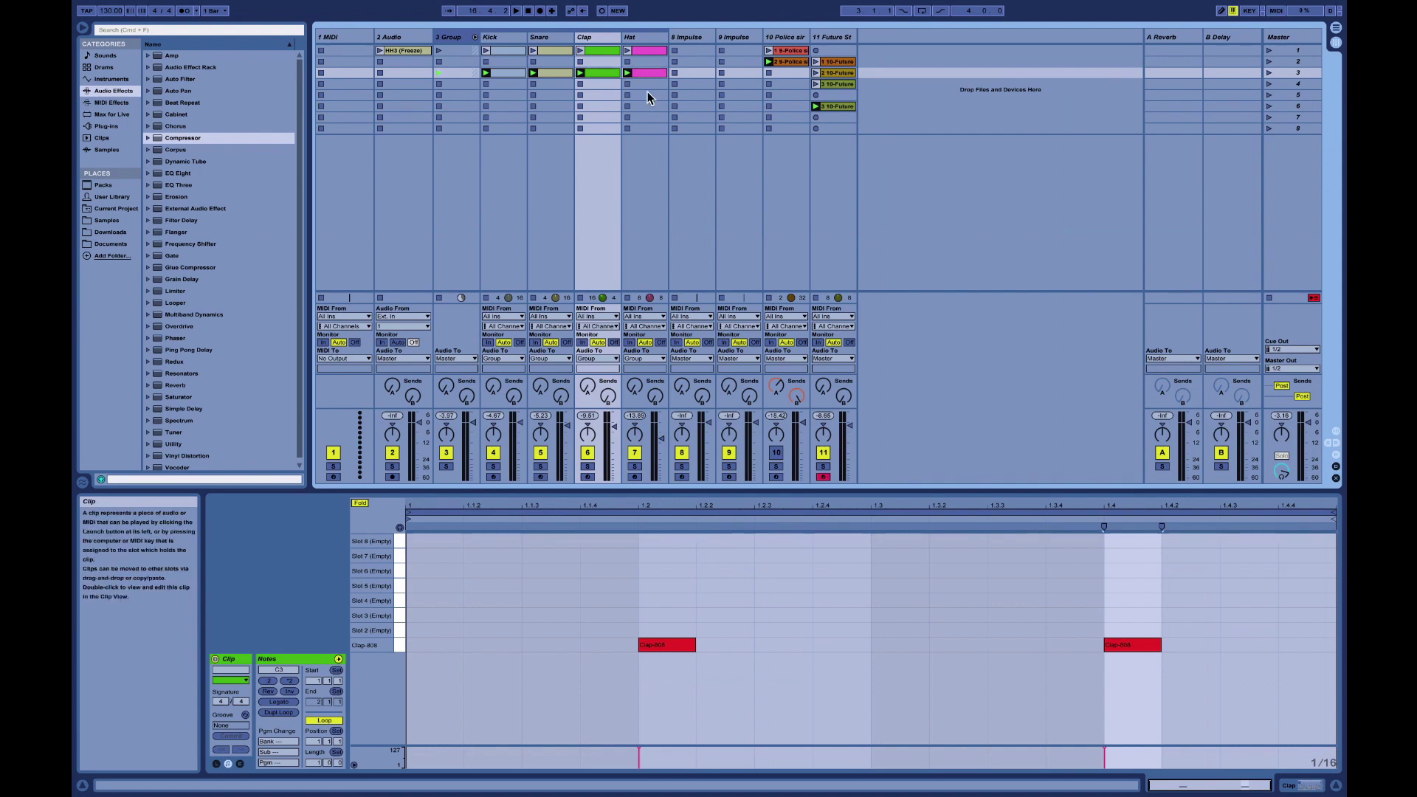
left_click(640, 72)
key("space")
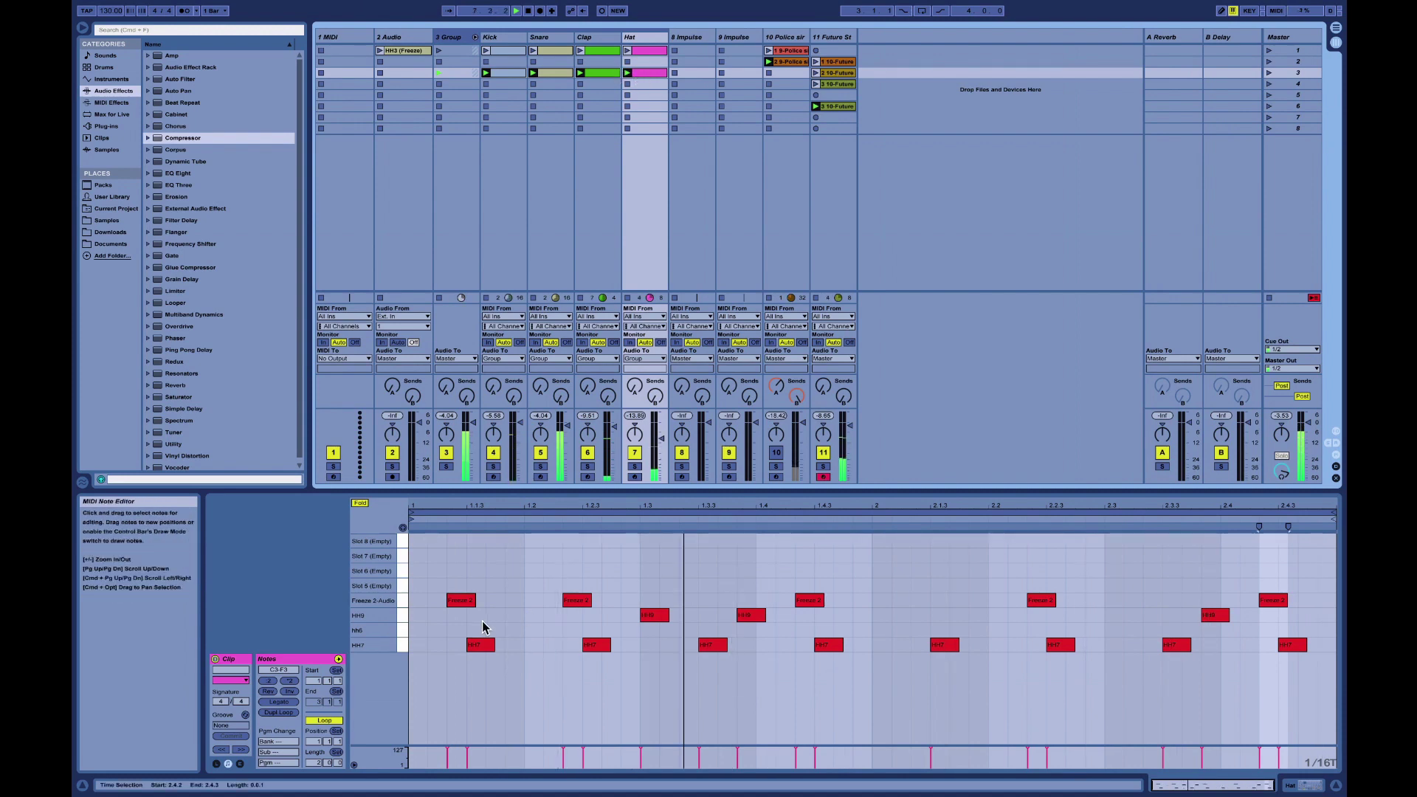
left_click(404, 648)
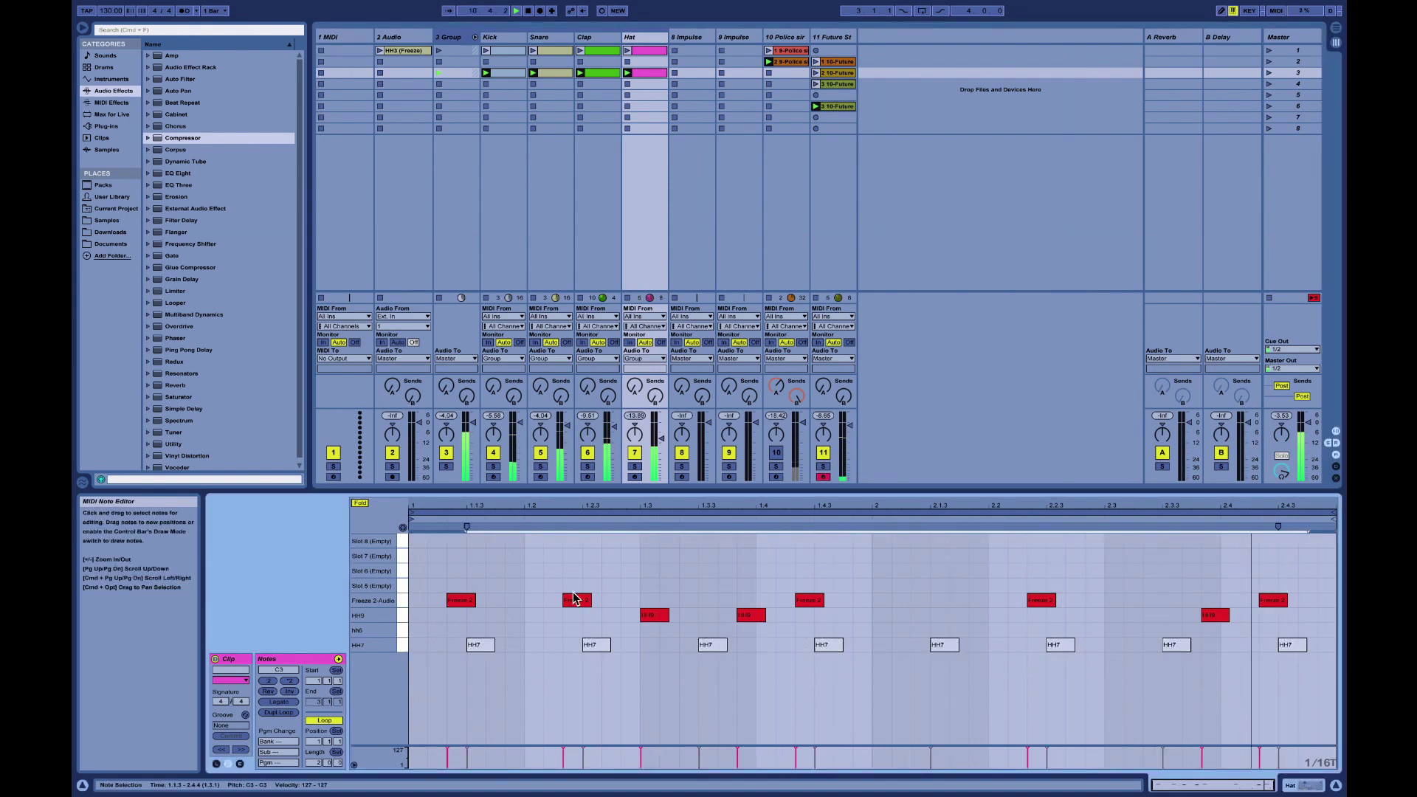
double_click(516, 616)
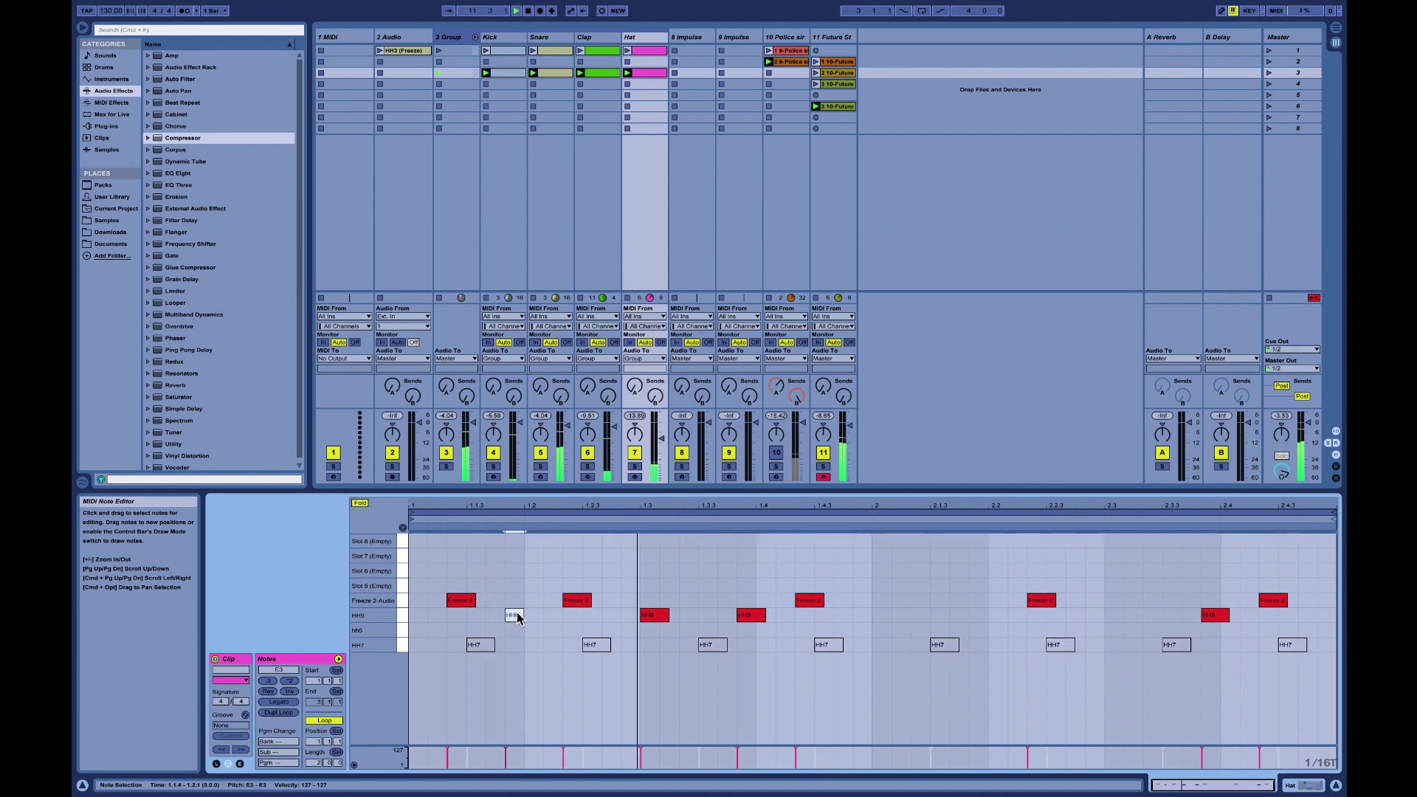
double_click(587, 618)
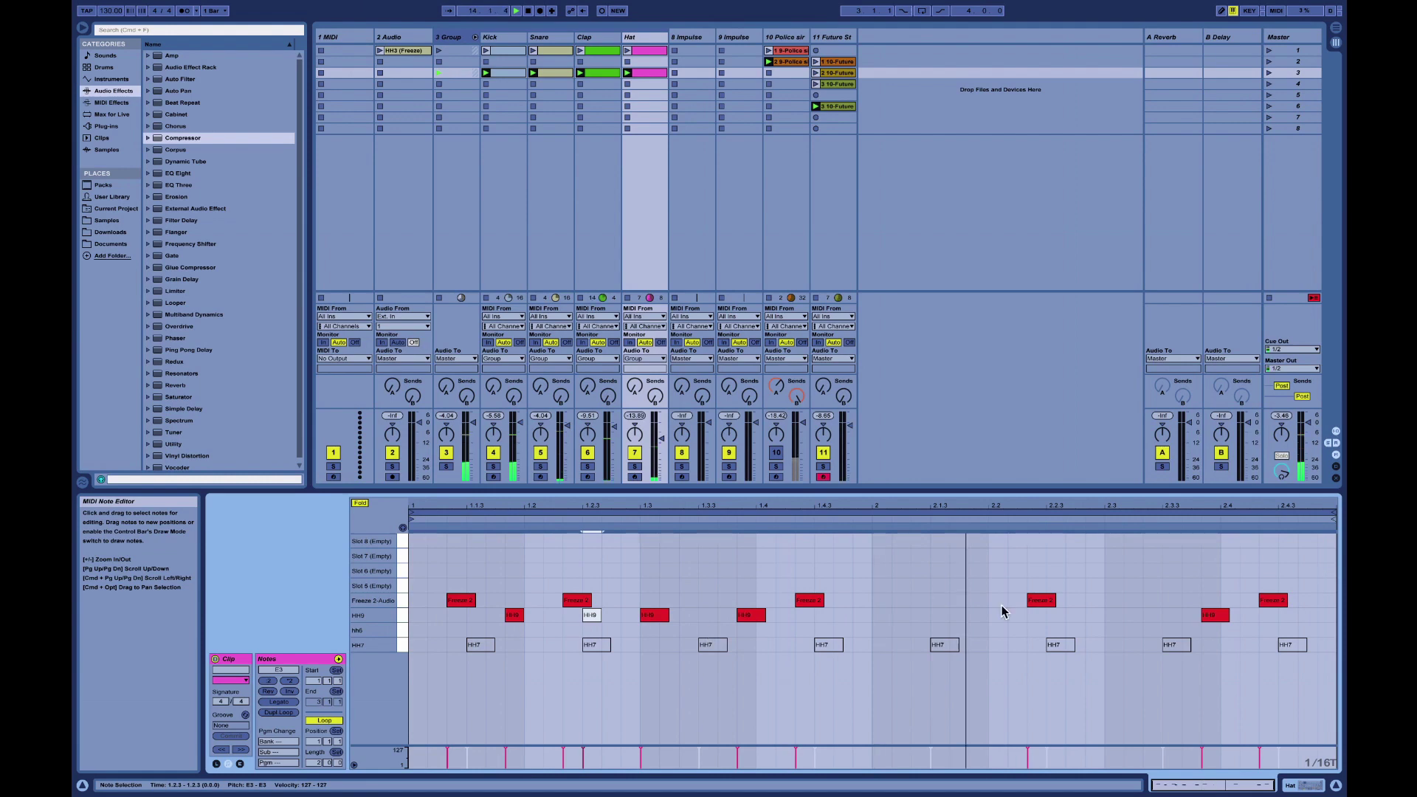
Add a Freeze 2-Audio note at 2.1.2 and an E3 hat note at 2.1.3 in the Hat clip
left_click(918, 607)
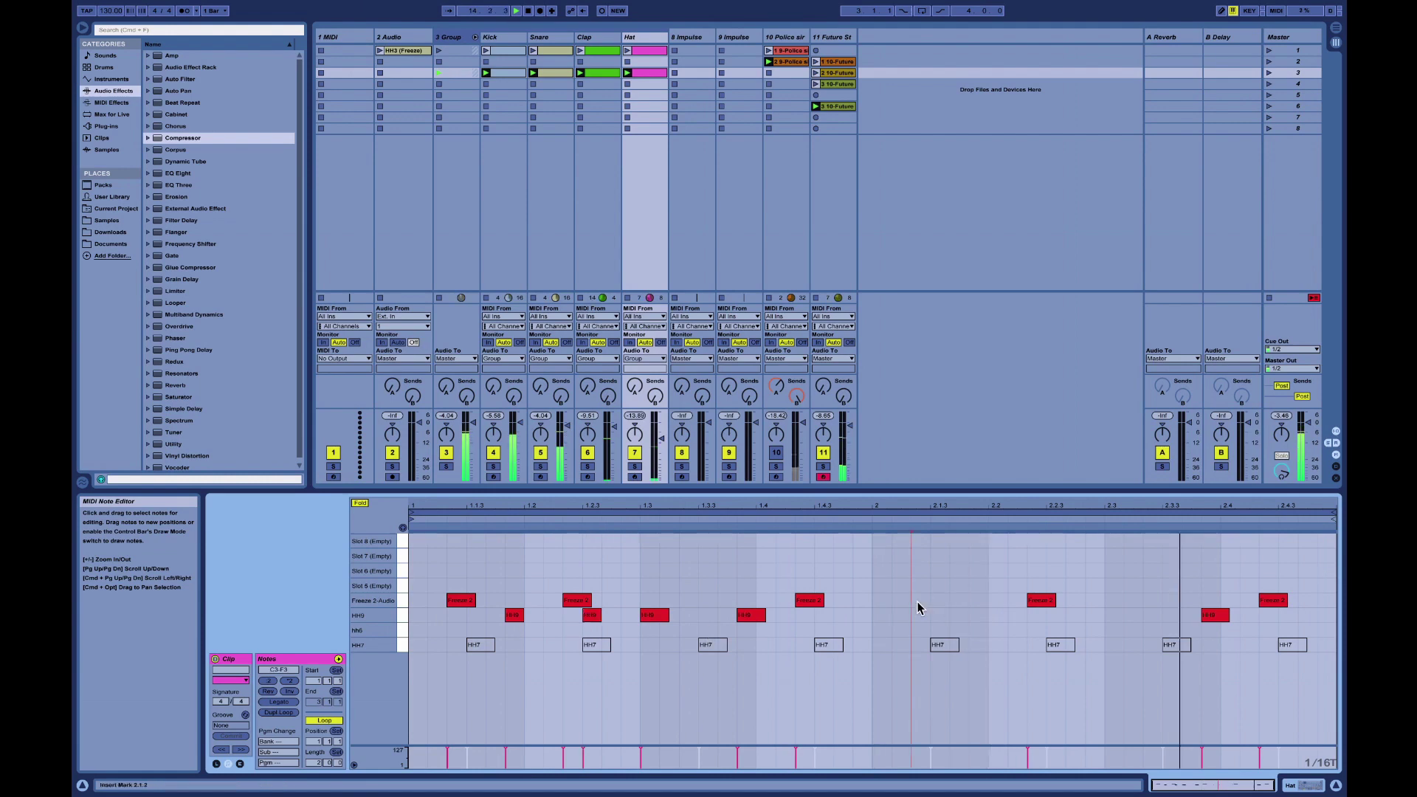
double_click(918, 601)
double_click(939, 616)
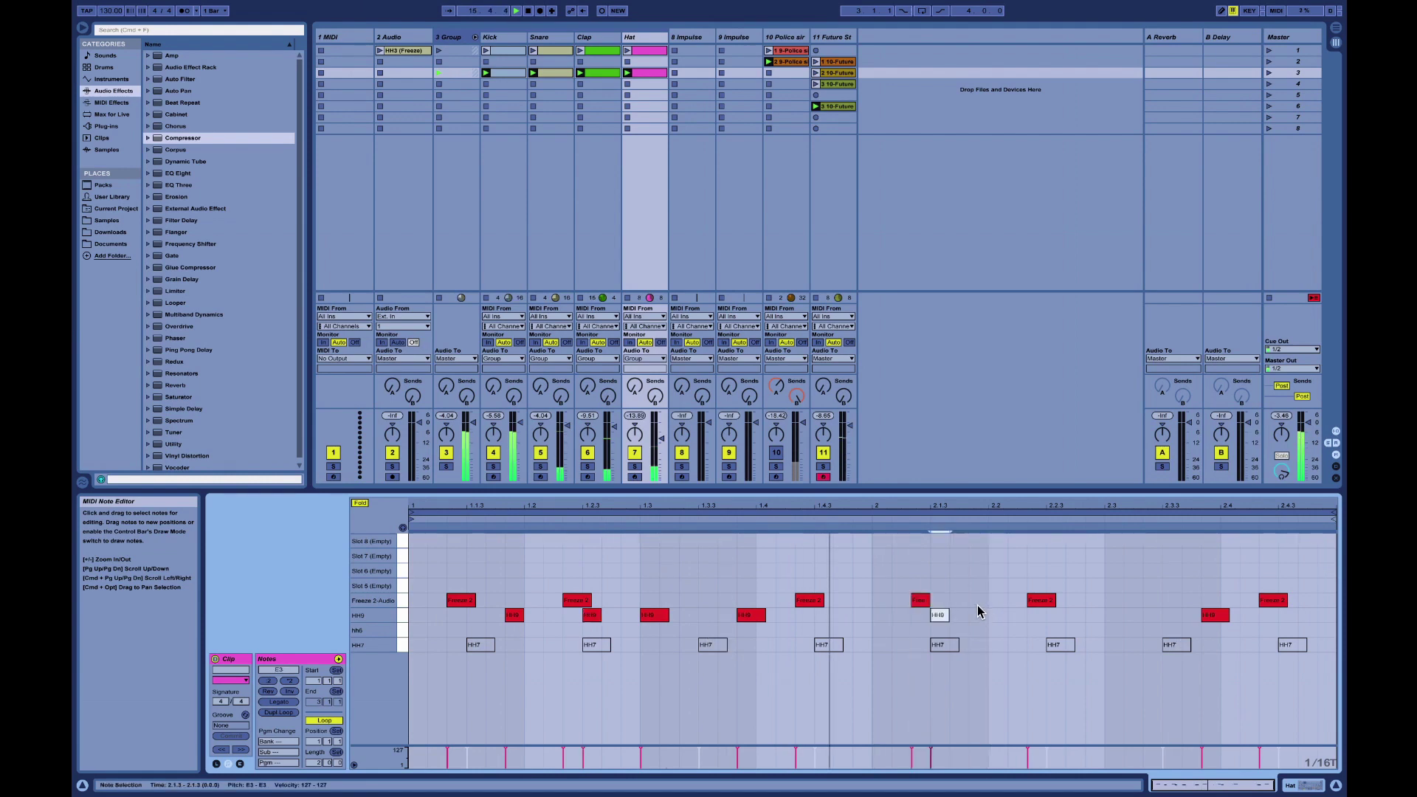
Solo the Hat track and give its Impulse's third slot a longer decay and an HP 1 filter at about 447 Hz
left_click(1302, 786)
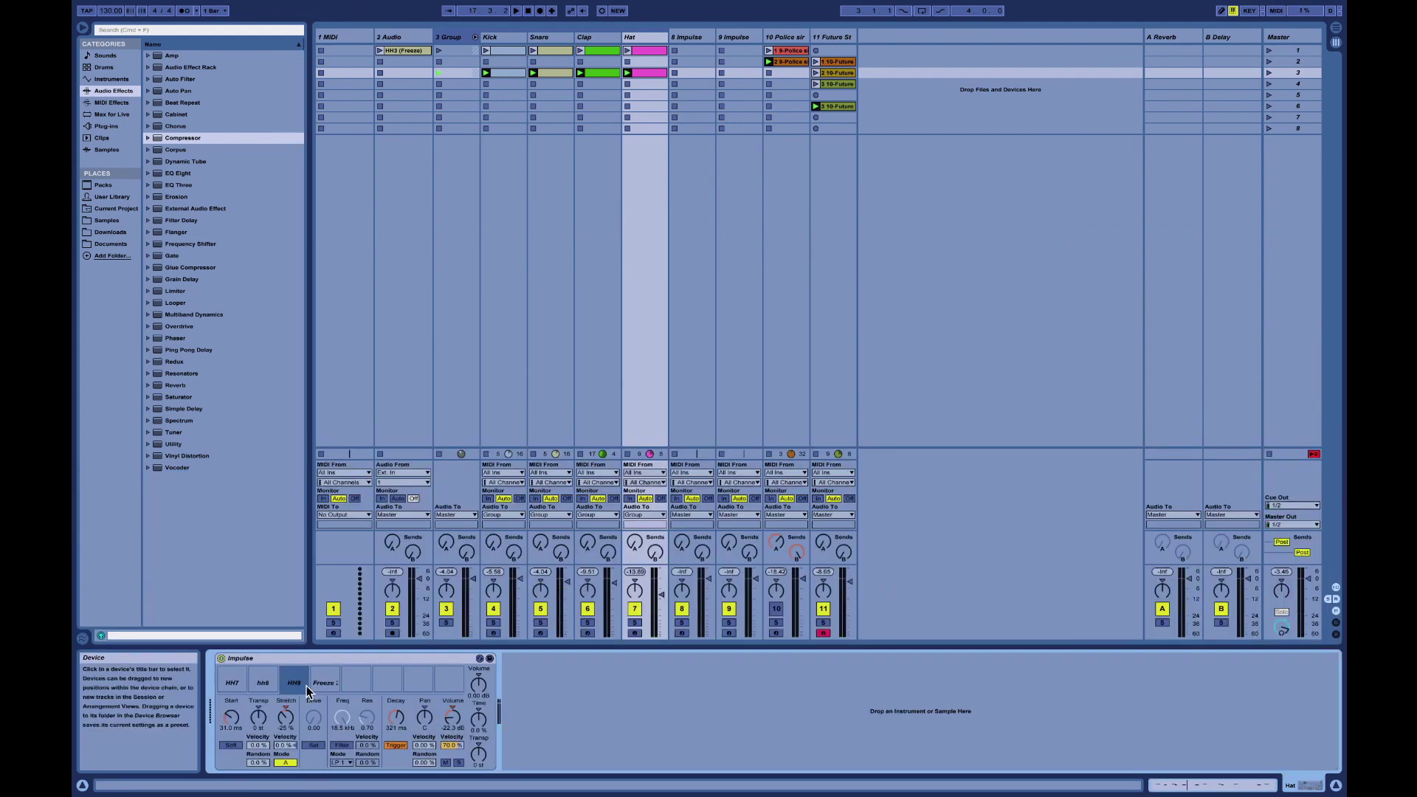
key("space")
left_click(635, 623)
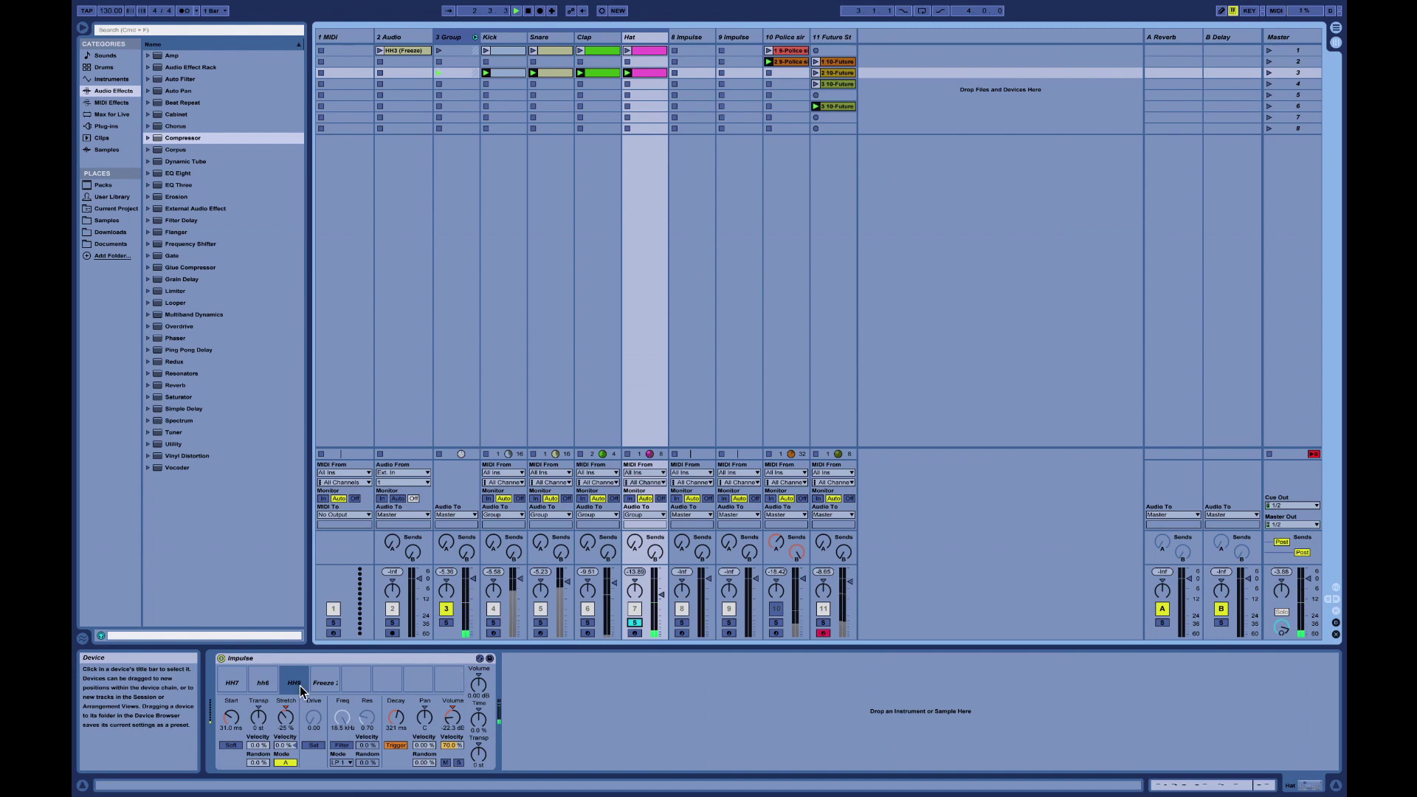
left_click_drag(396, 717, 341, 772)
left_click(342, 763)
left_click(341, 742)
left_click(341, 746)
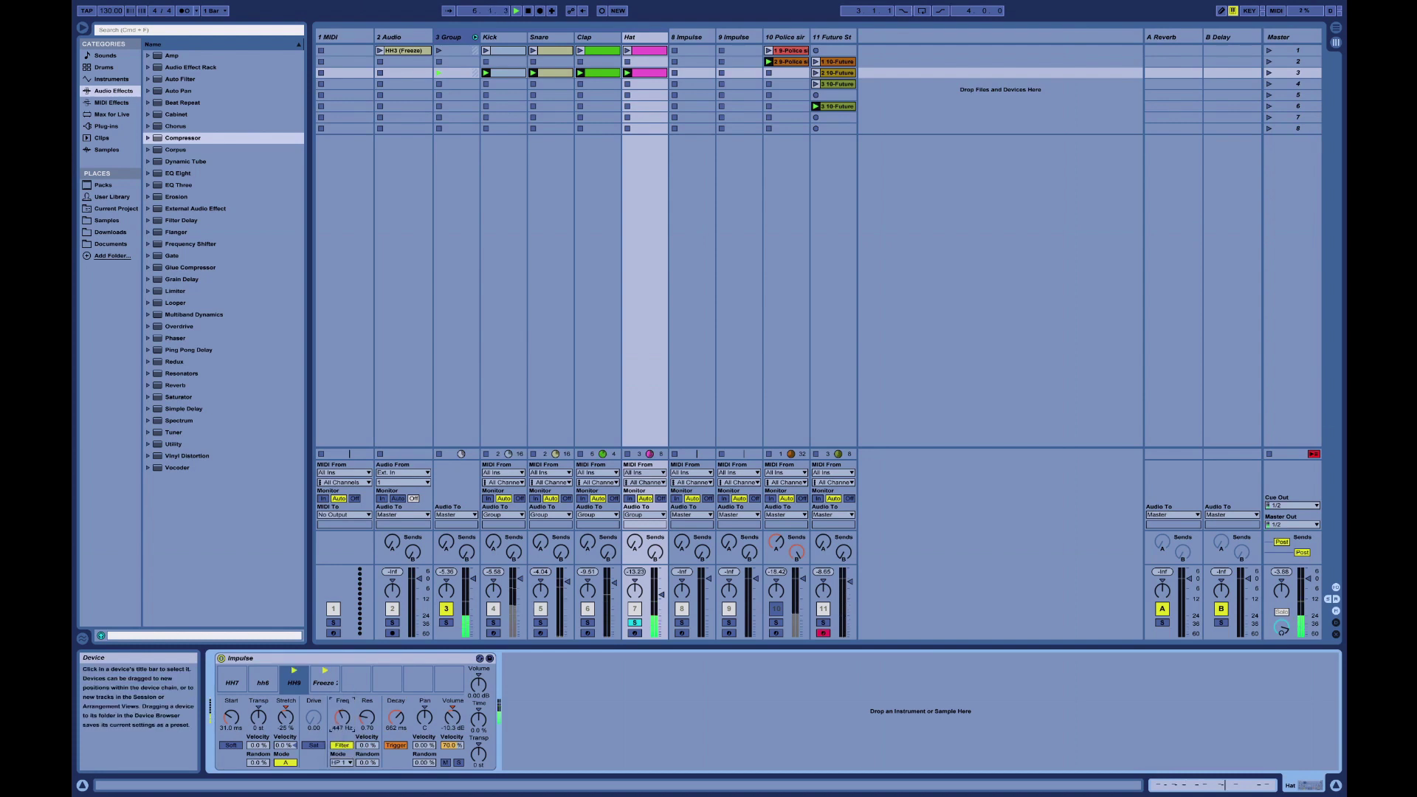
Set the unsoloed Hat track's volume to about -8.4 dB and the third slot's filter to 328 Hz with a +4 st transpose
left_click_drag(251, 722, 251, 712)
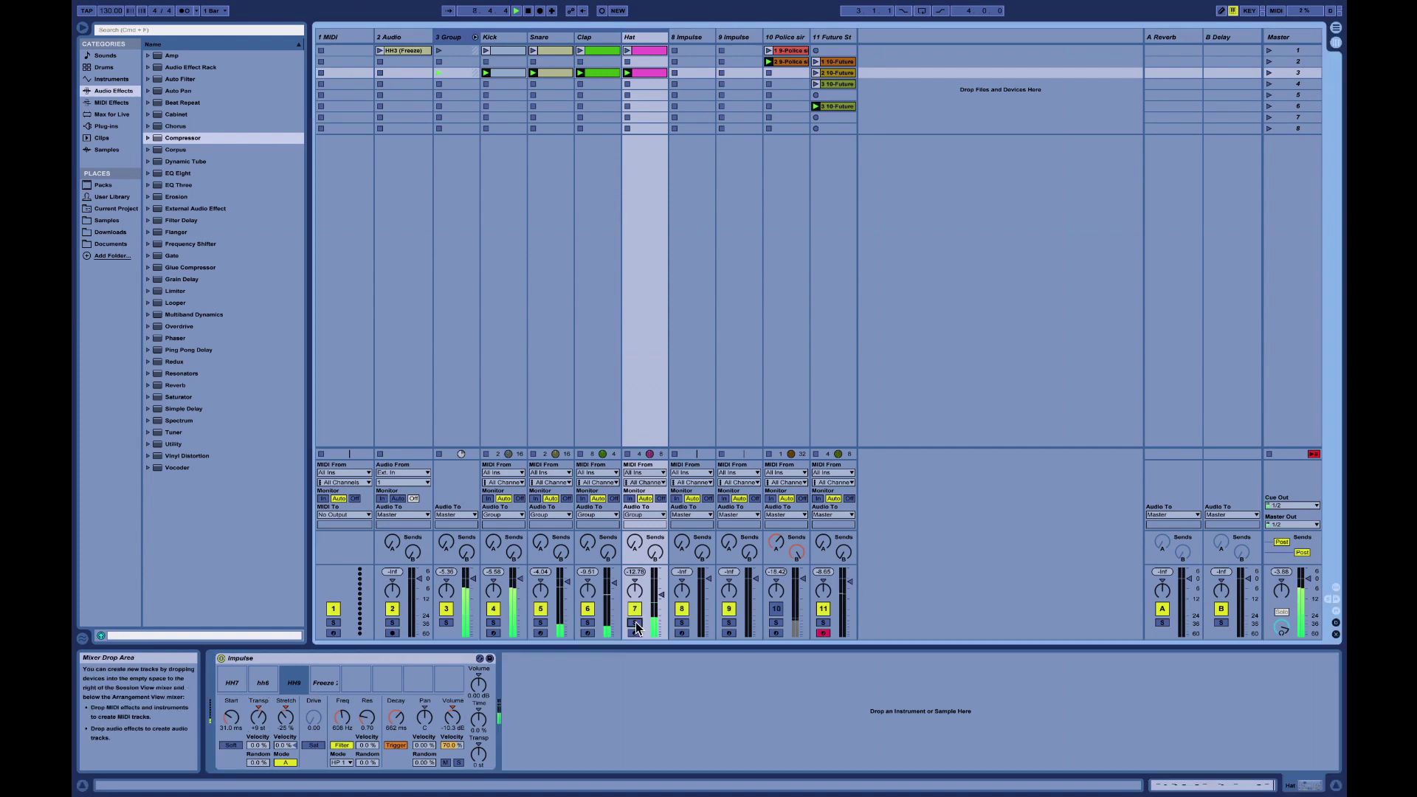
left_click_drag(659, 595, 659, 593)
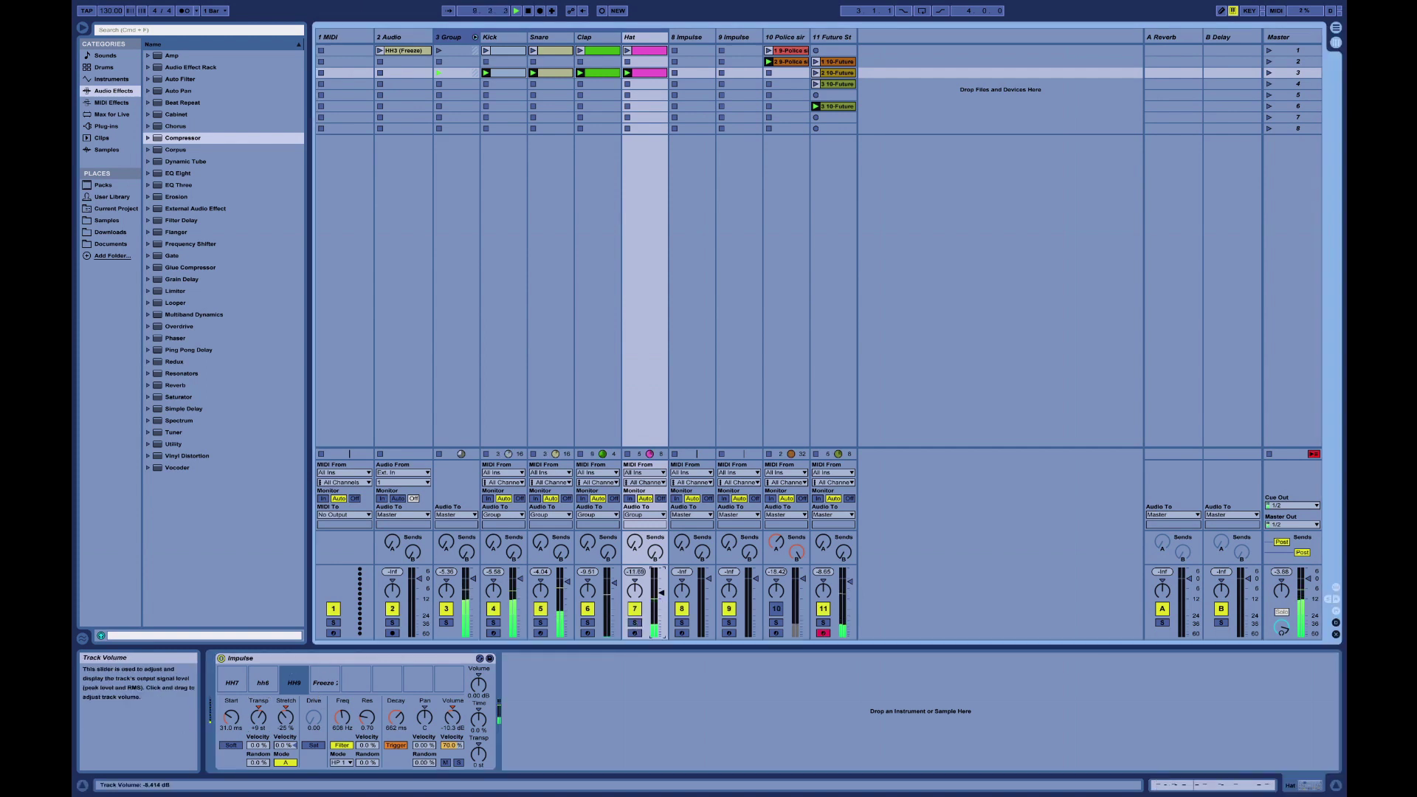
left_click_drag(341, 718, 341, 735)
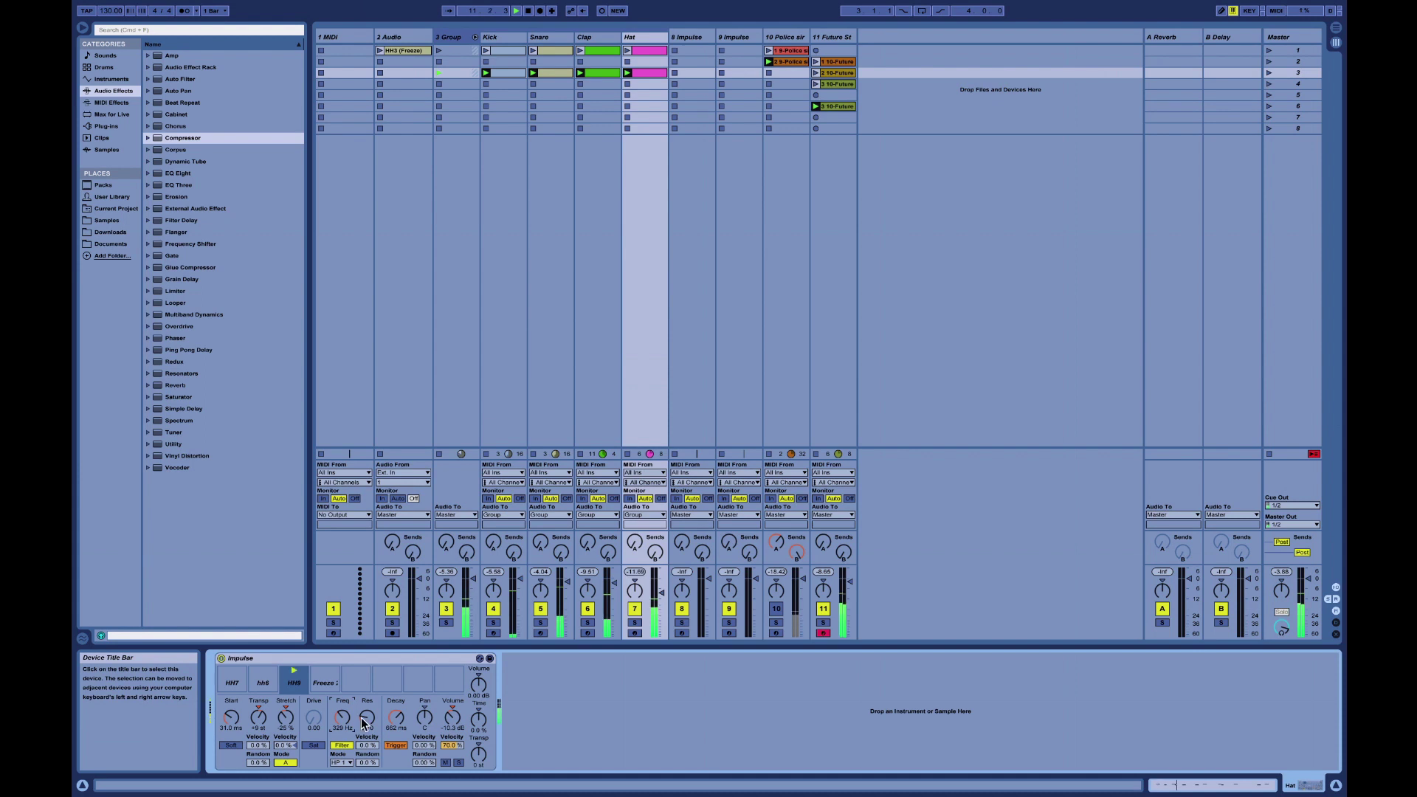
left_click_drag(258, 716, 258, 727)
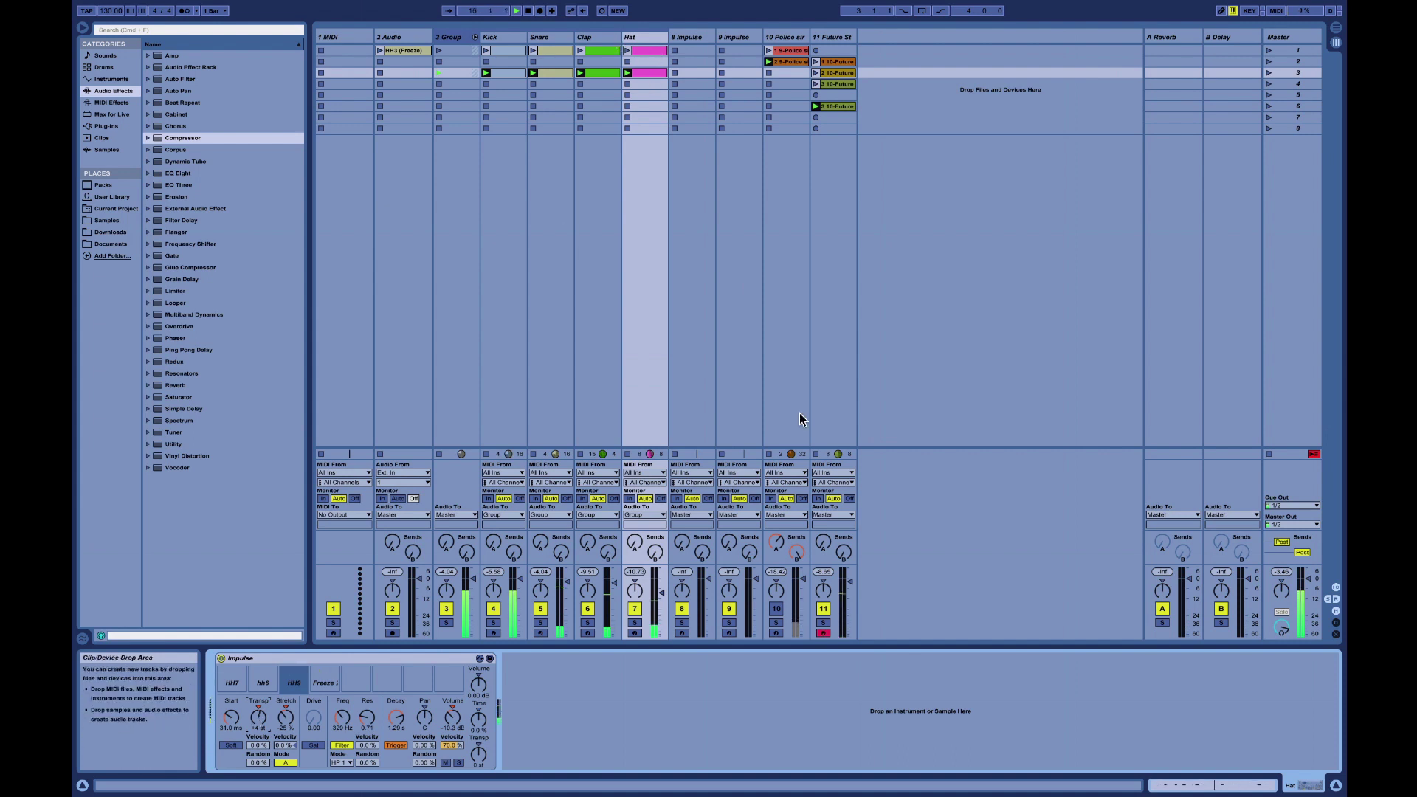
Double the loop of the Future Stack clip in scene 6 to four bars
left_click(830, 106)
right_click(493, 627)
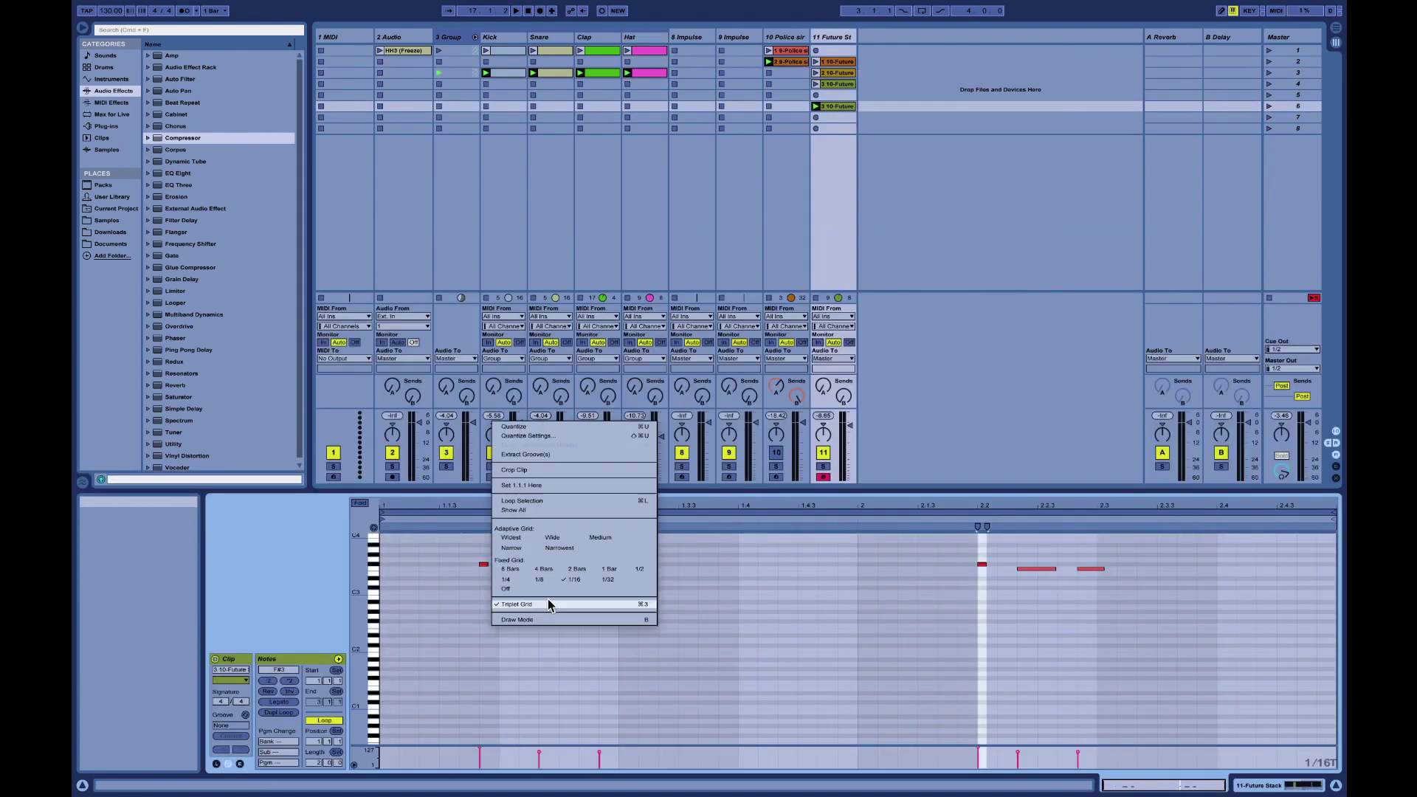
left_click(447, 709)
key("ctrl+a")
key("z")
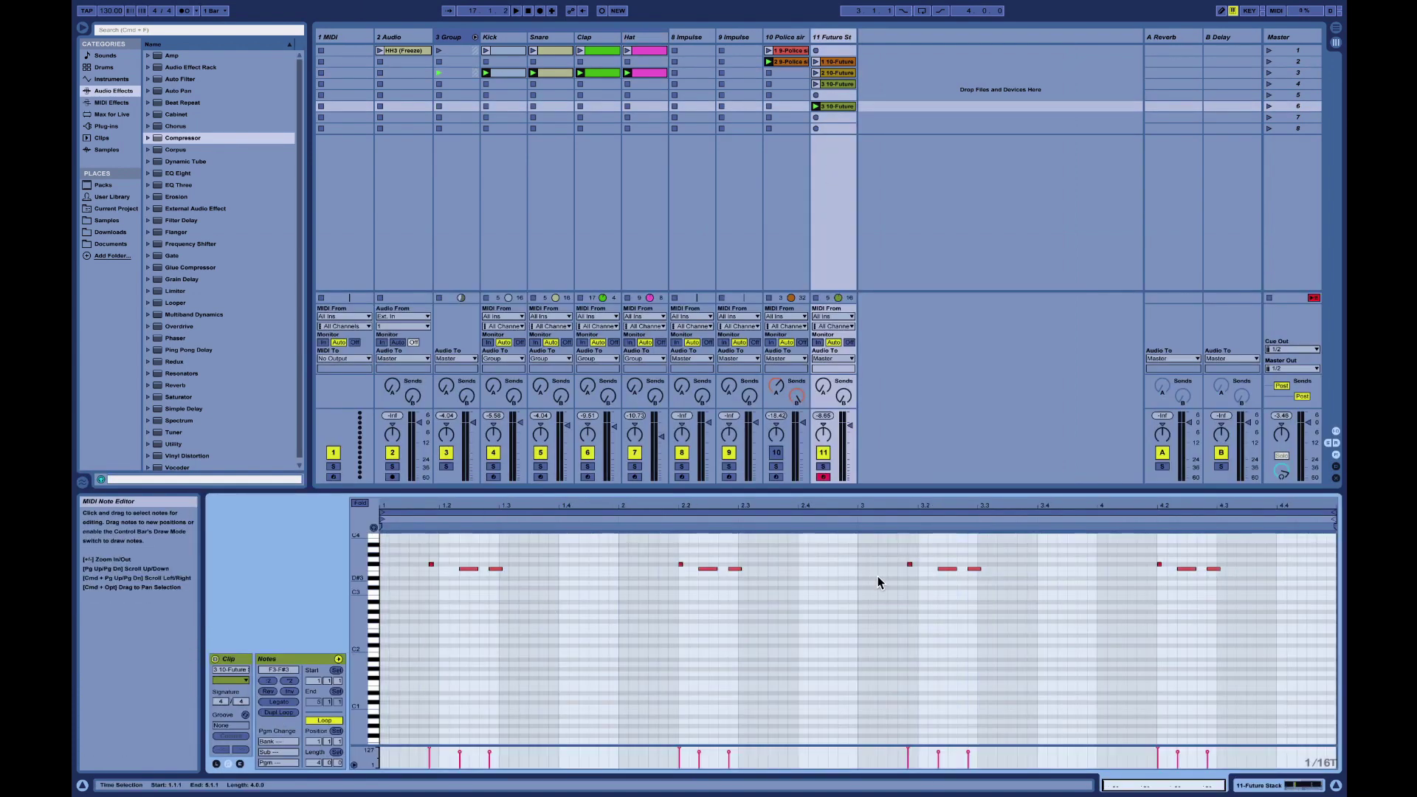
Add G#3 notes at 2.4.2 and 2.4.4 to the Future Stack clip and play it back
double_click(825, 555)
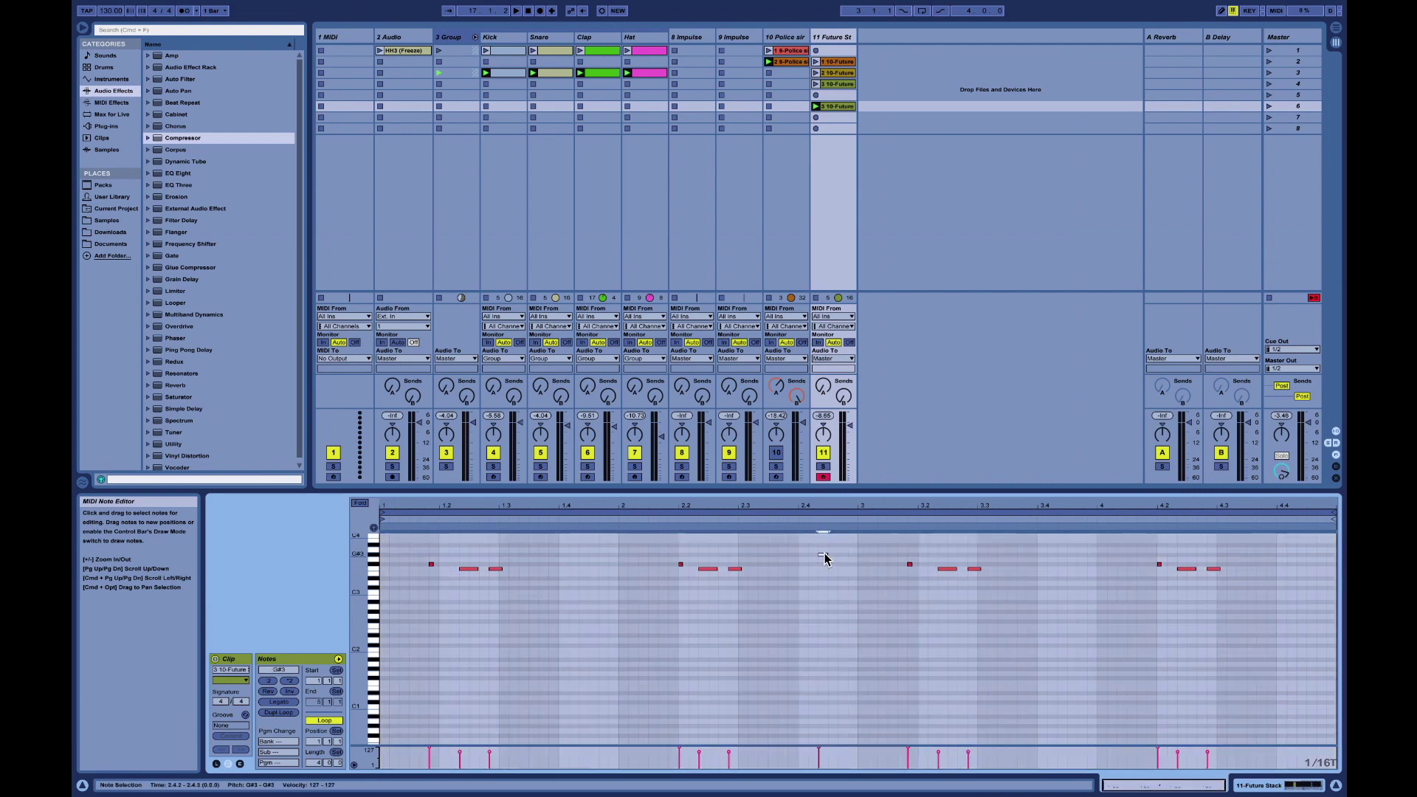
left_click(823, 555)
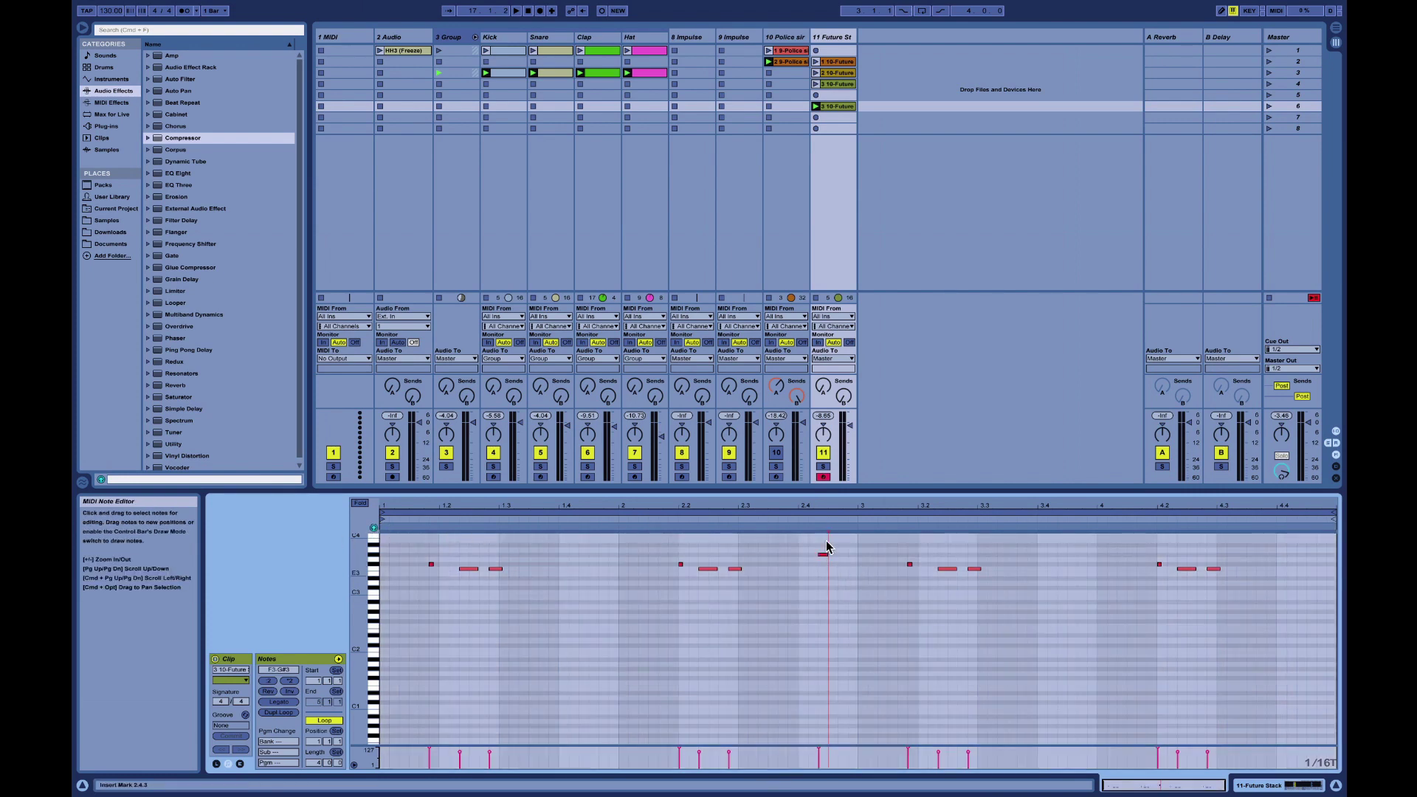
double_click(852, 554)
key("space")
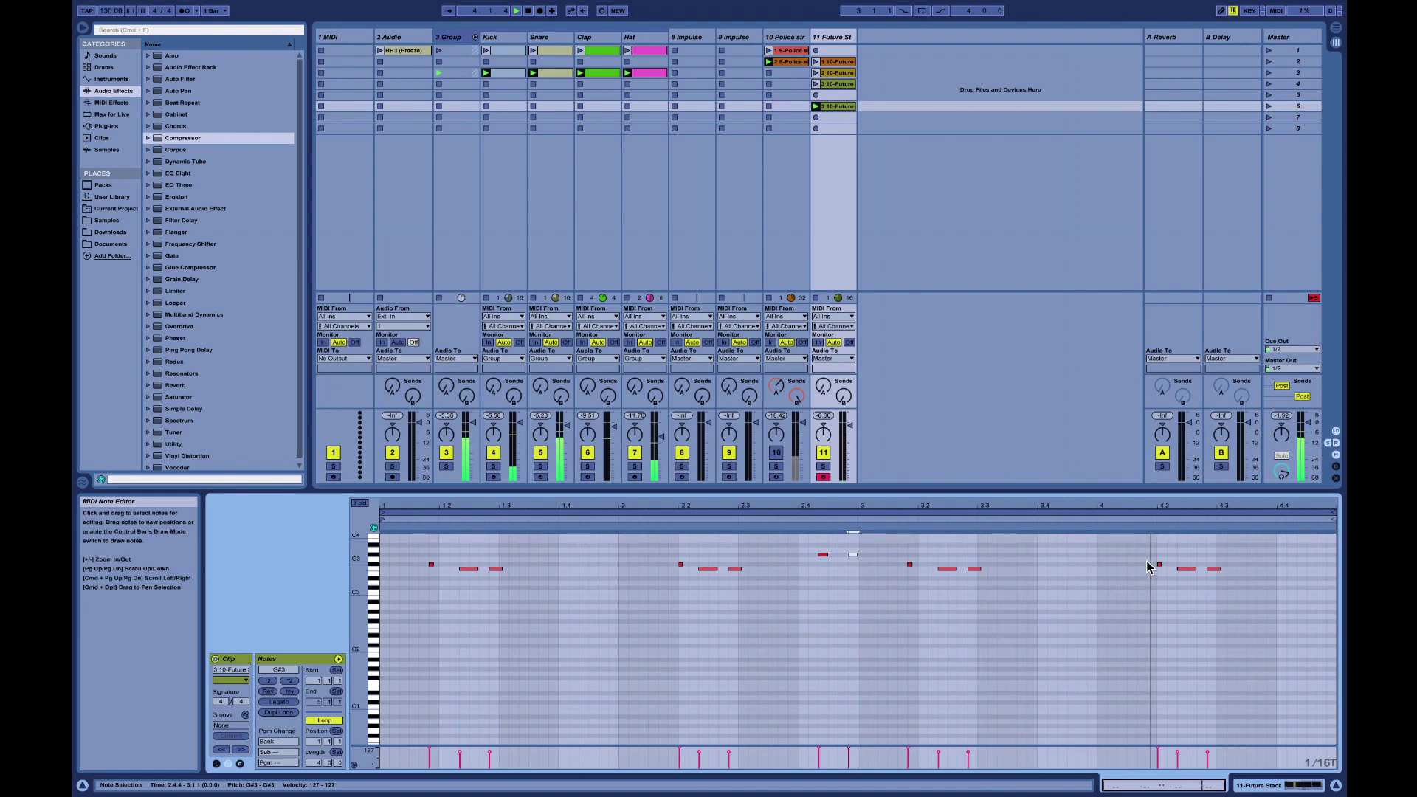
Add a descending three-note run at the end of bar 4 in the Future Stack clip, moving the last note below F#3
double_click(1301, 552)
double_click(1332, 564)
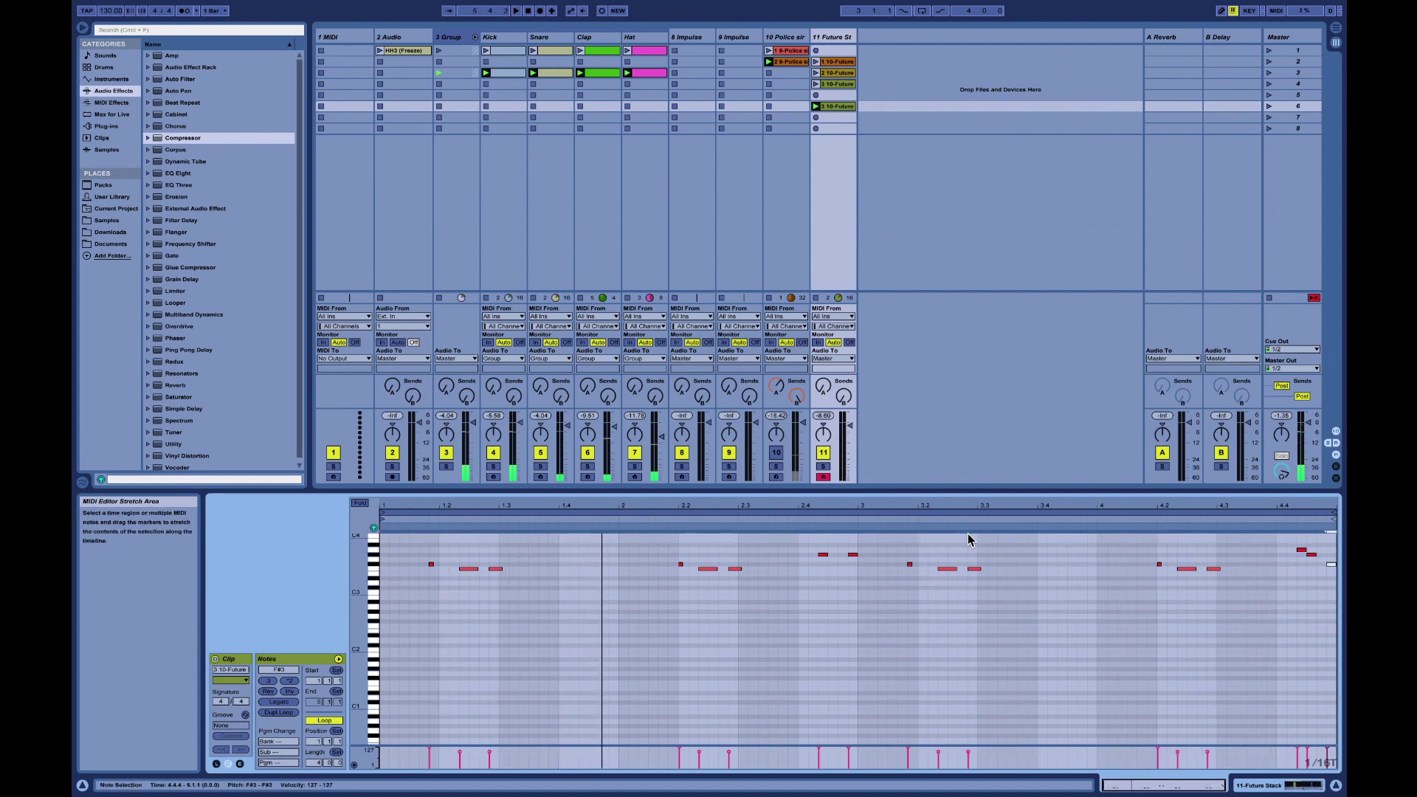
left_click(1332, 567)
left_click(1331, 565)
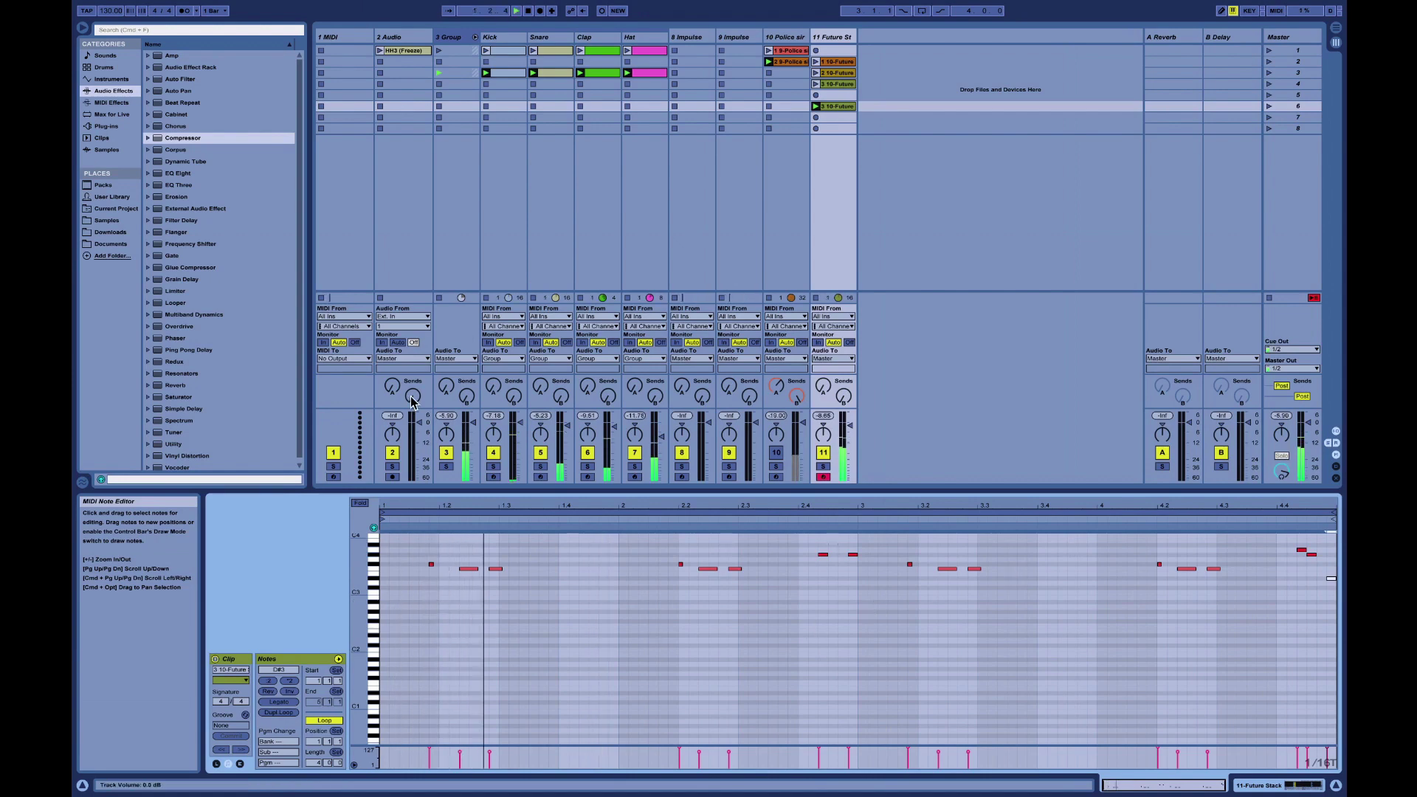
Add the Operator instrument on a new track and copy the scene 6 Future Stack clip onto it
left_click(134, 29)
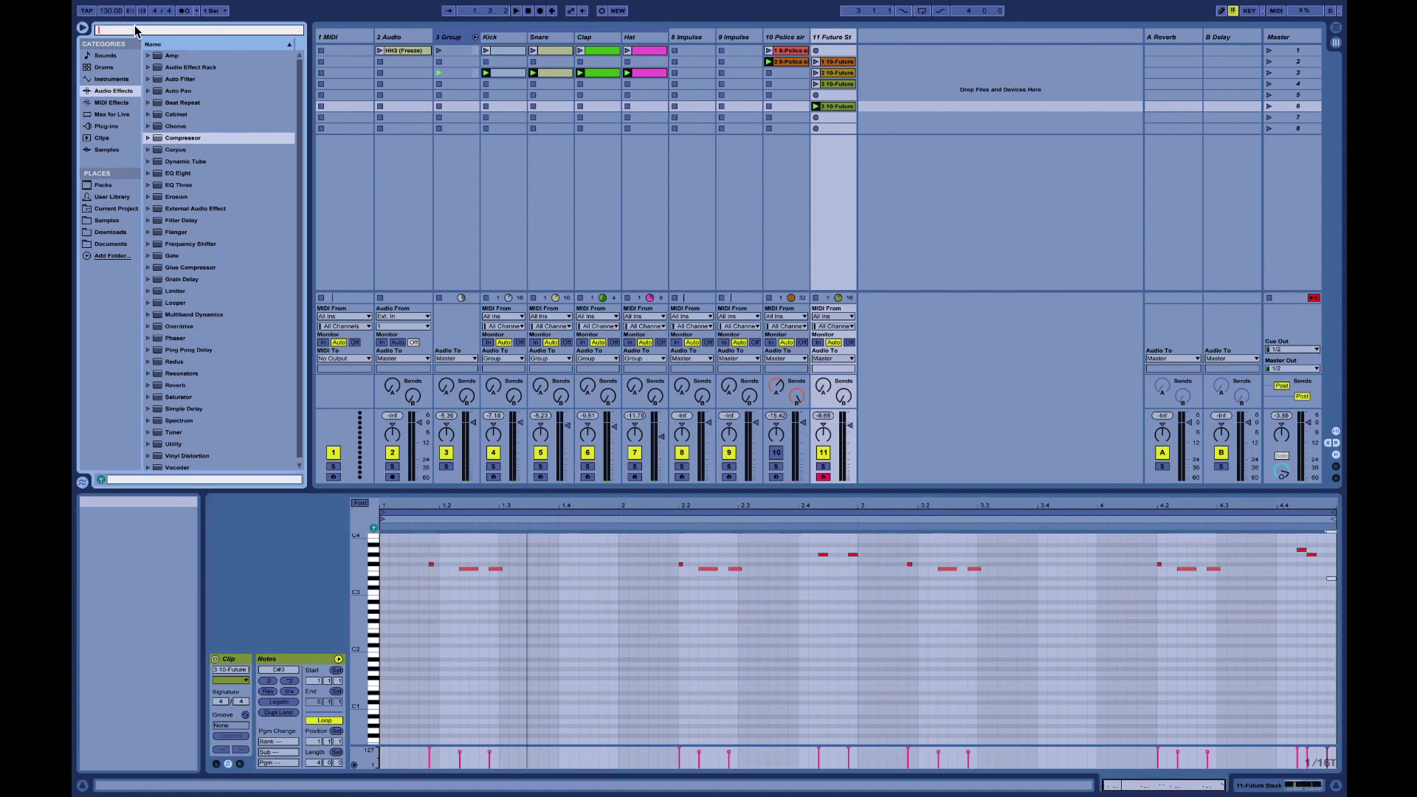
type("oper")
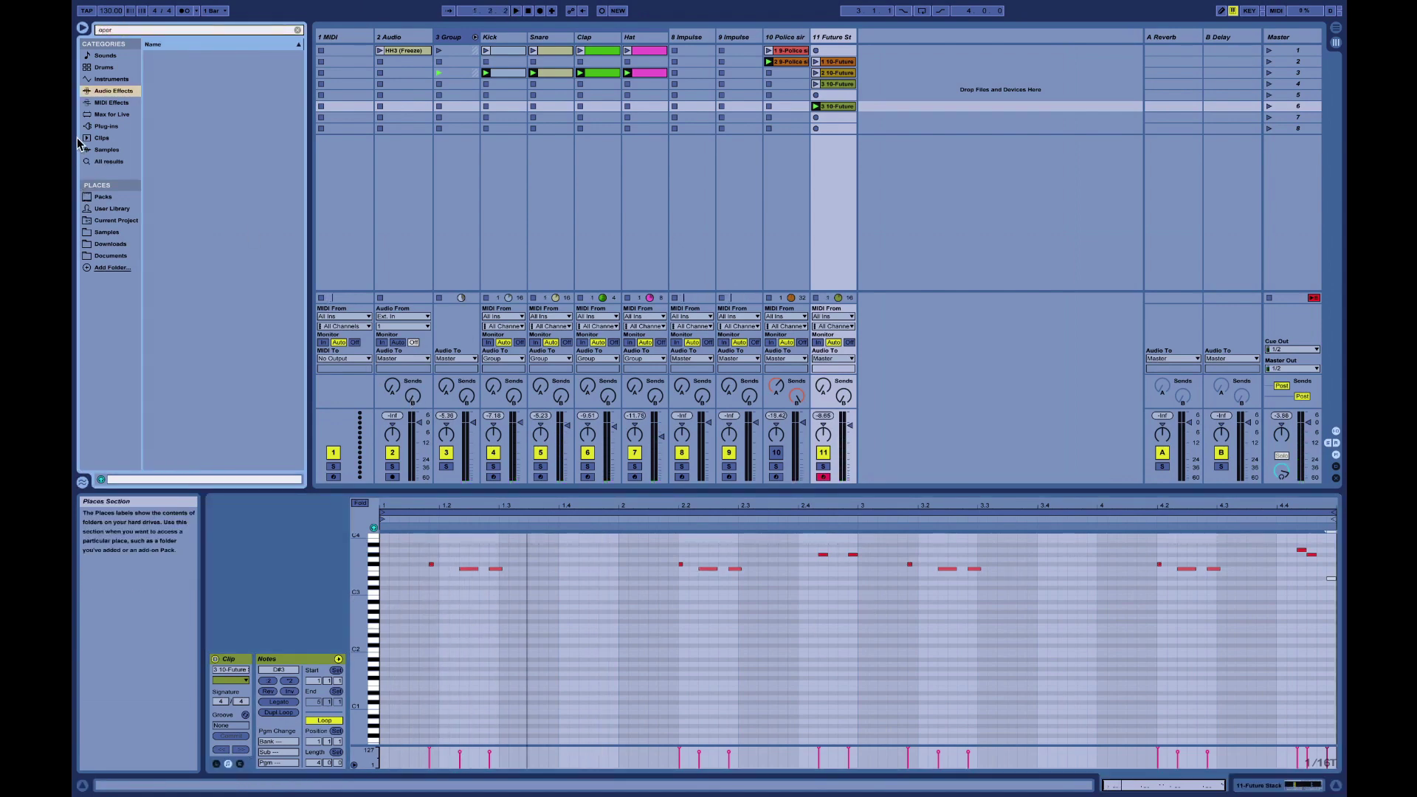
left_click(107, 80)
left_click_drag(177, 79, 938, 77)
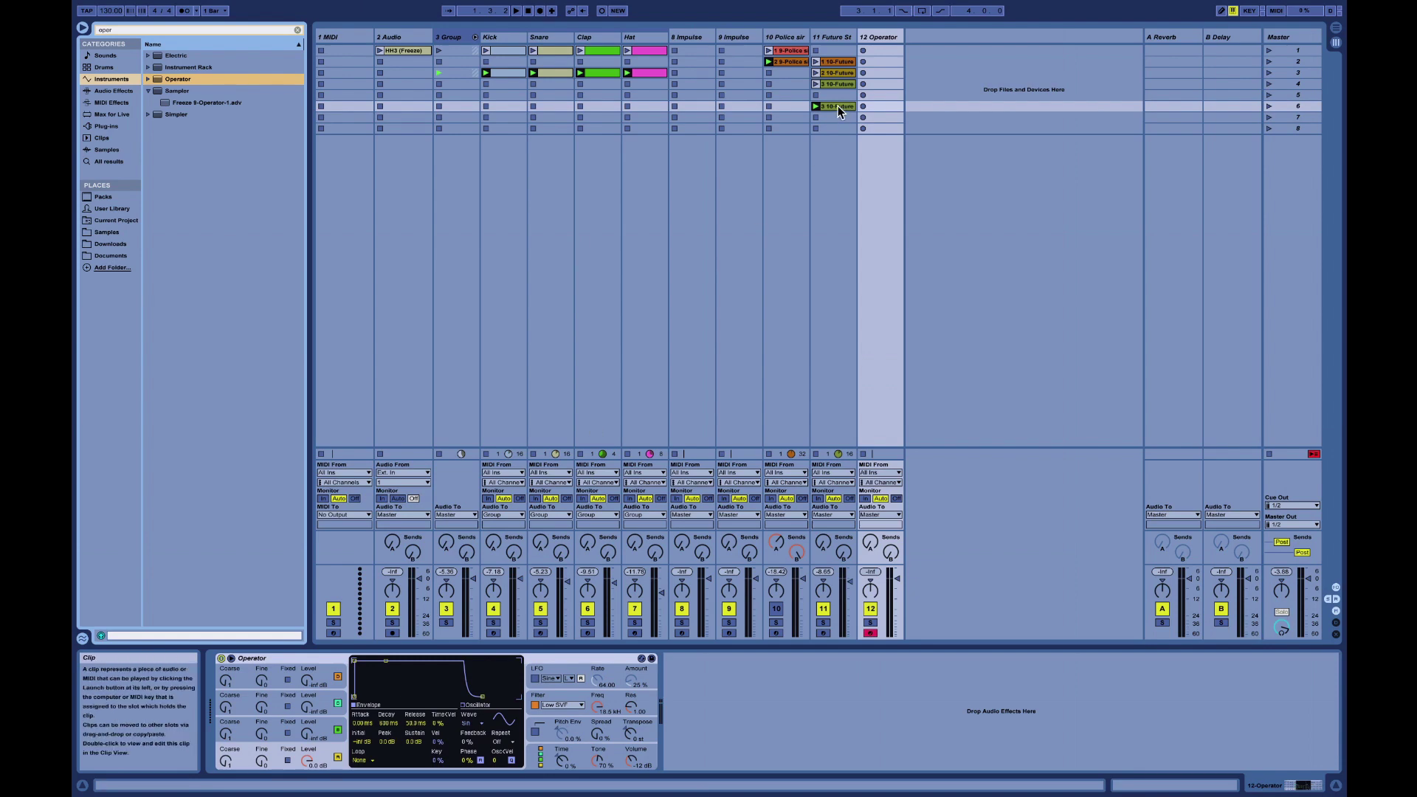
left_click_drag(840, 107, 871, 106)
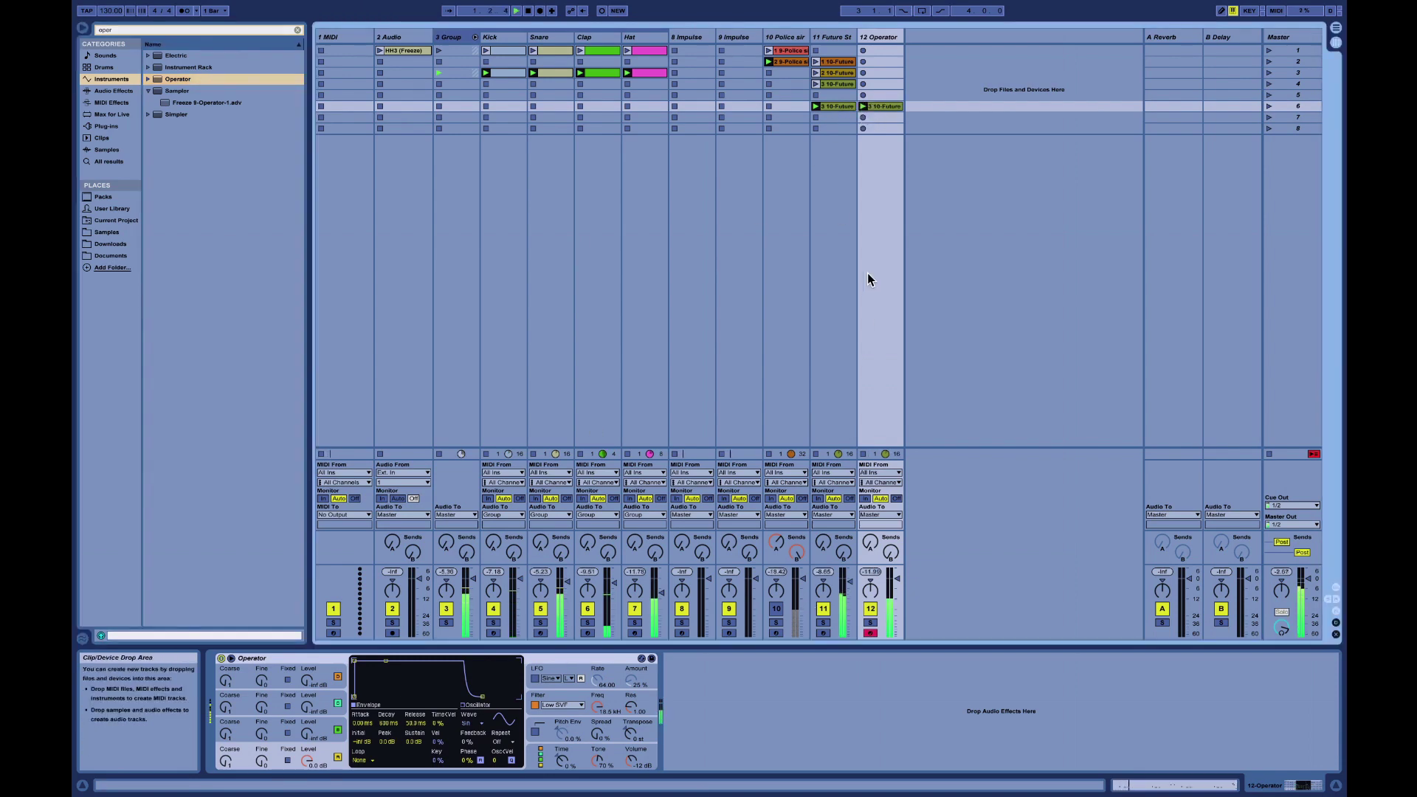
Transpose all notes in the scene 6 Operator clip up six semitones and down three octaves, to the range A0 to D#1
left_click(867, 106)
double_click(871, 107)
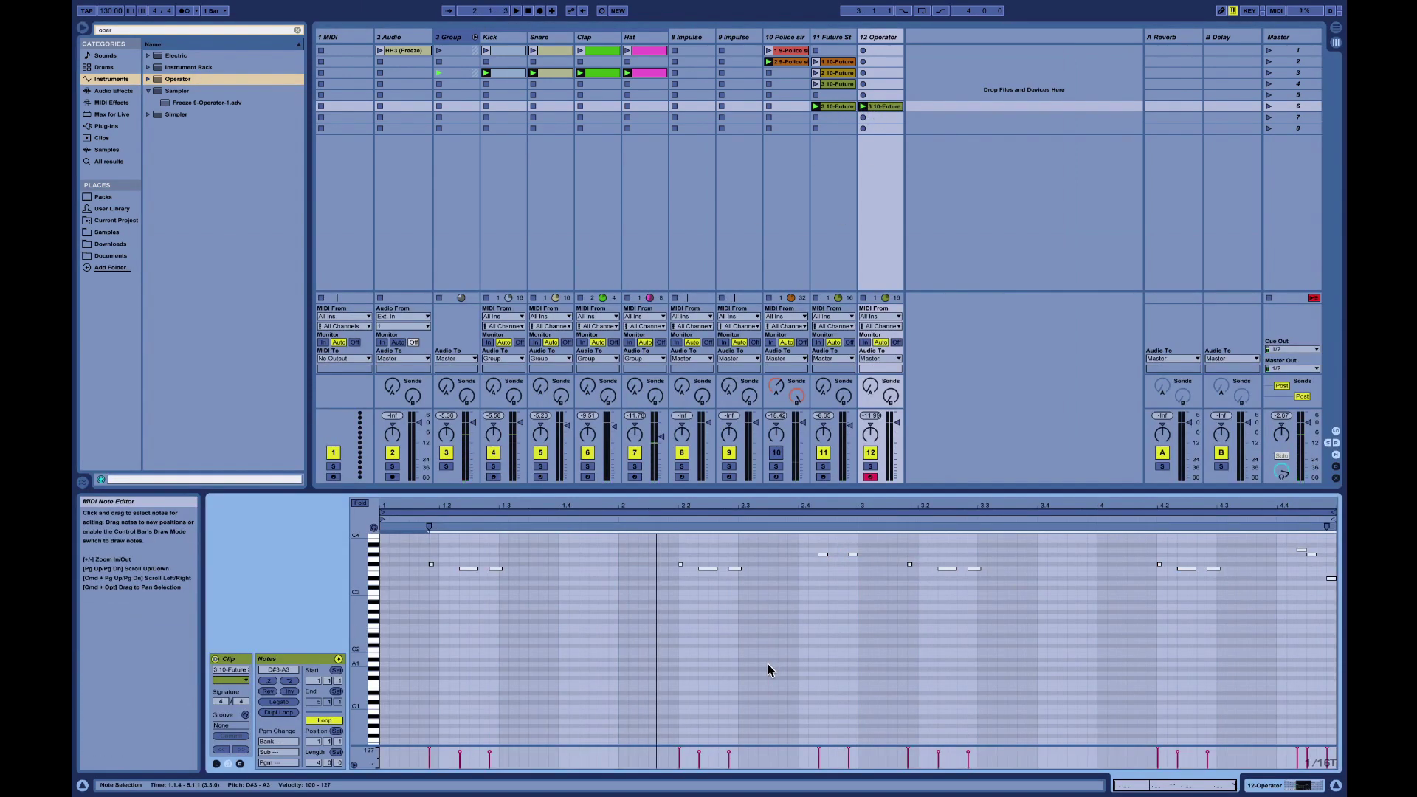
key("Up")
key("Up")
key("Up")
key("Up")
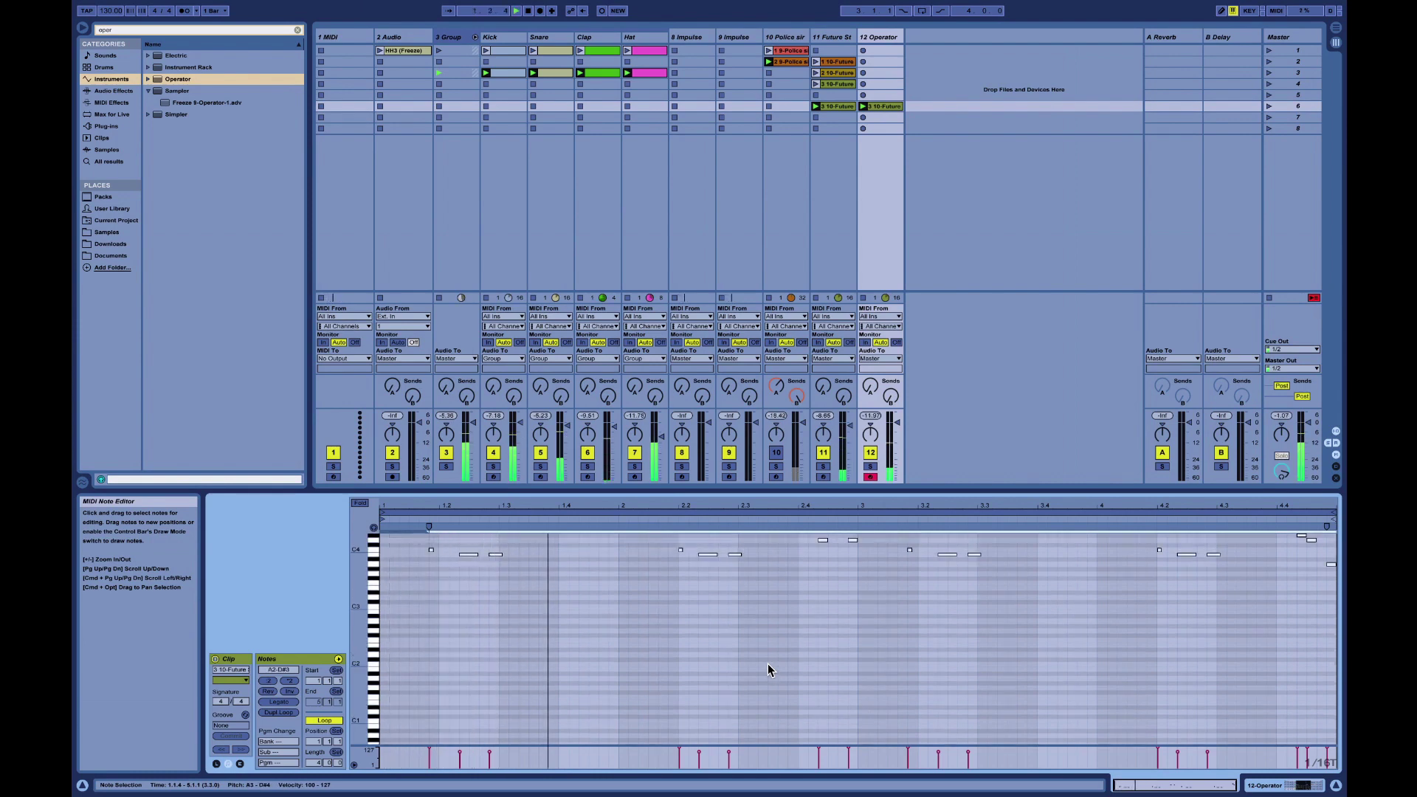
key("shift+Down")
key("shift+Down")
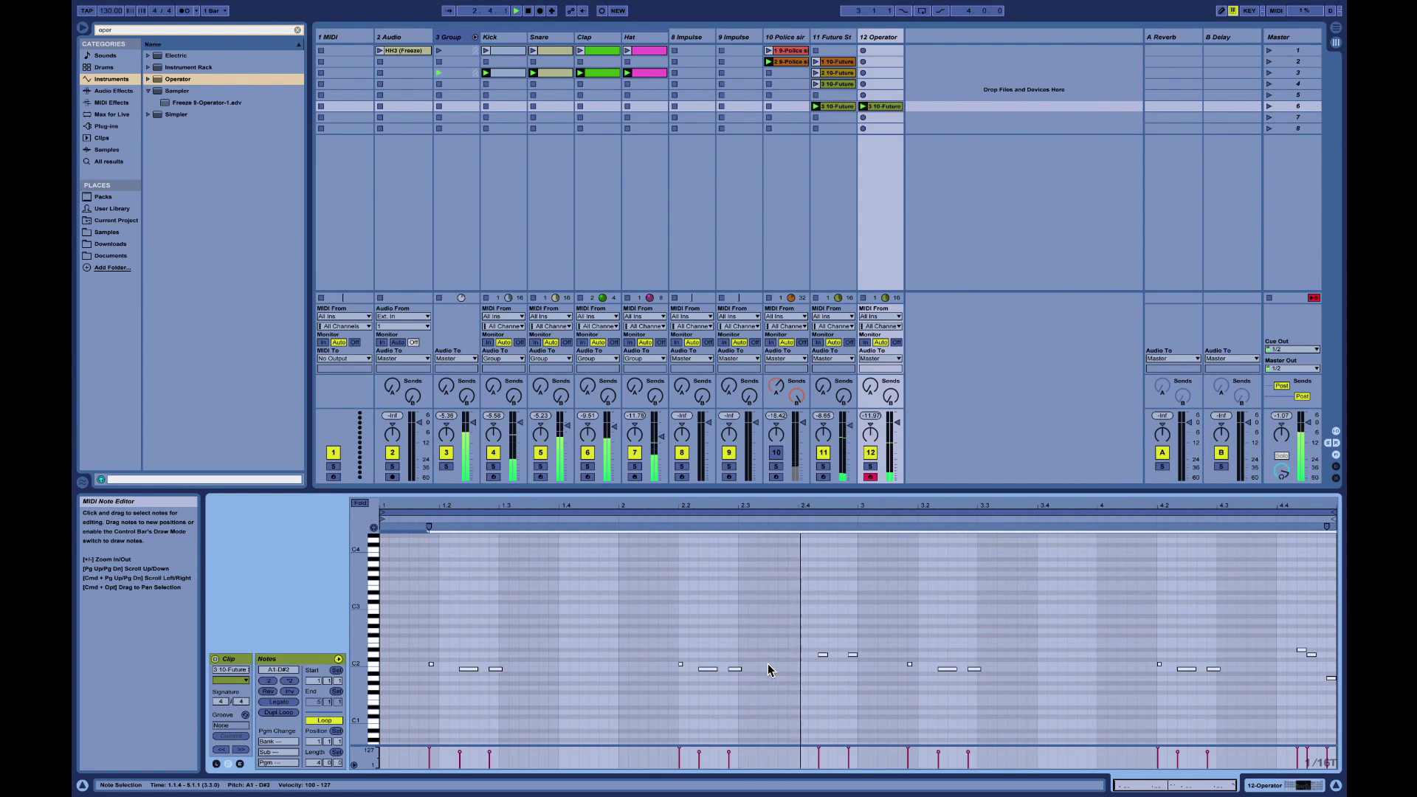
key("shift+Down")
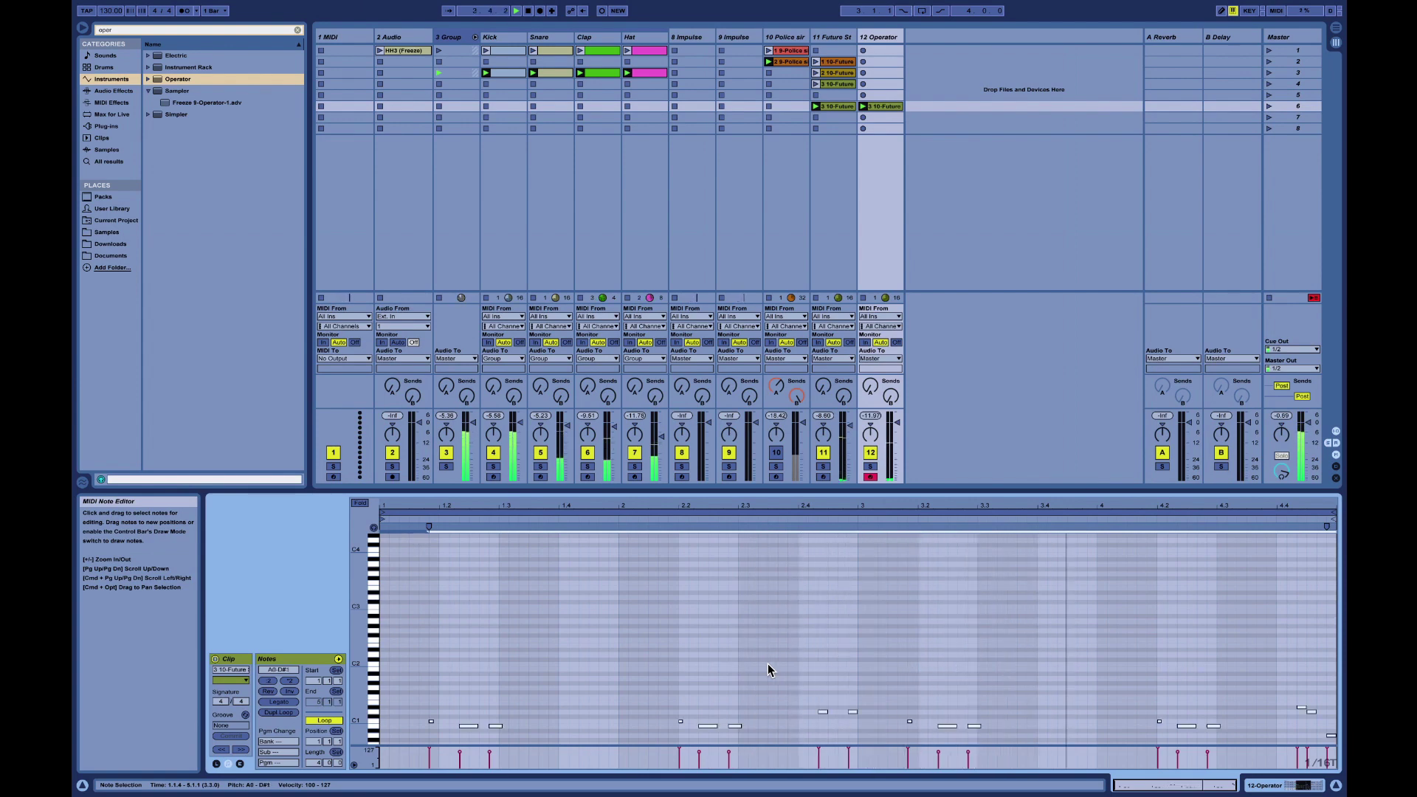
Raise the Operator's volume to -11 dB and lower its filter frequency to about 145 Hz
key("shift+Tab")
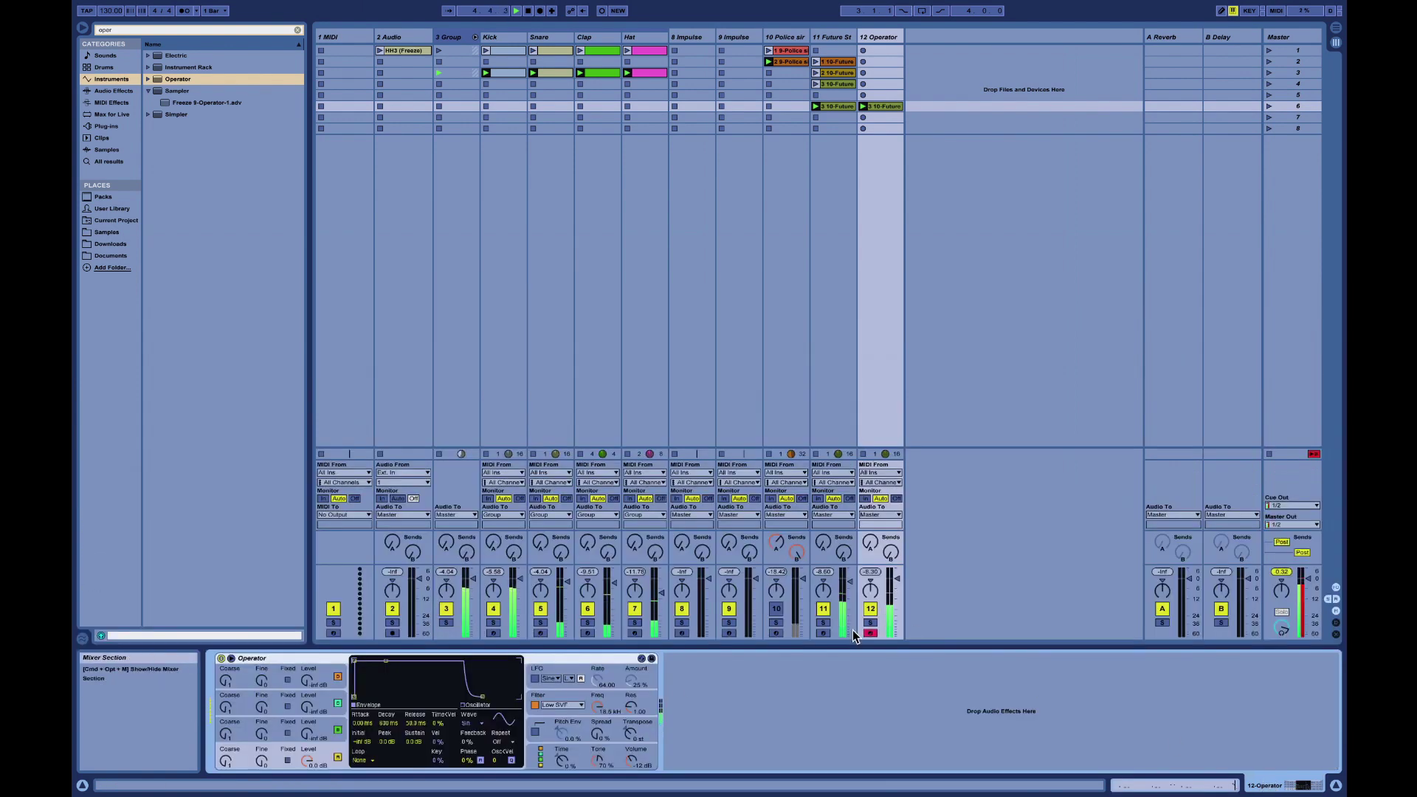
left_click_drag(632, 760, 632, 756)
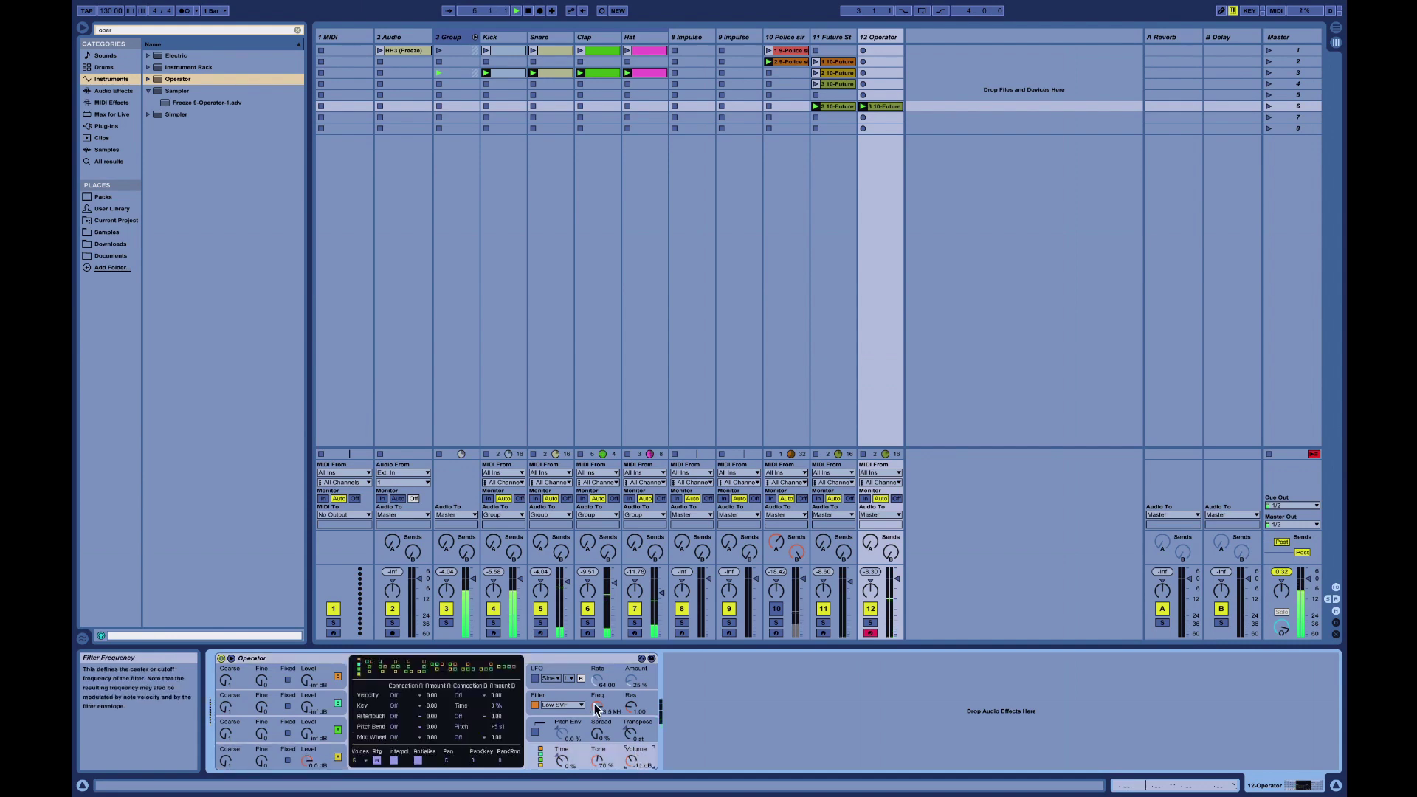
left_click_drag(598, 707, 598, 723)
Switch the Operator to the parallel oscillator algorithm and bring up the levels of oscillators B and C, with C at -13 dB
left_click_drag(307, 733, 302, 712)
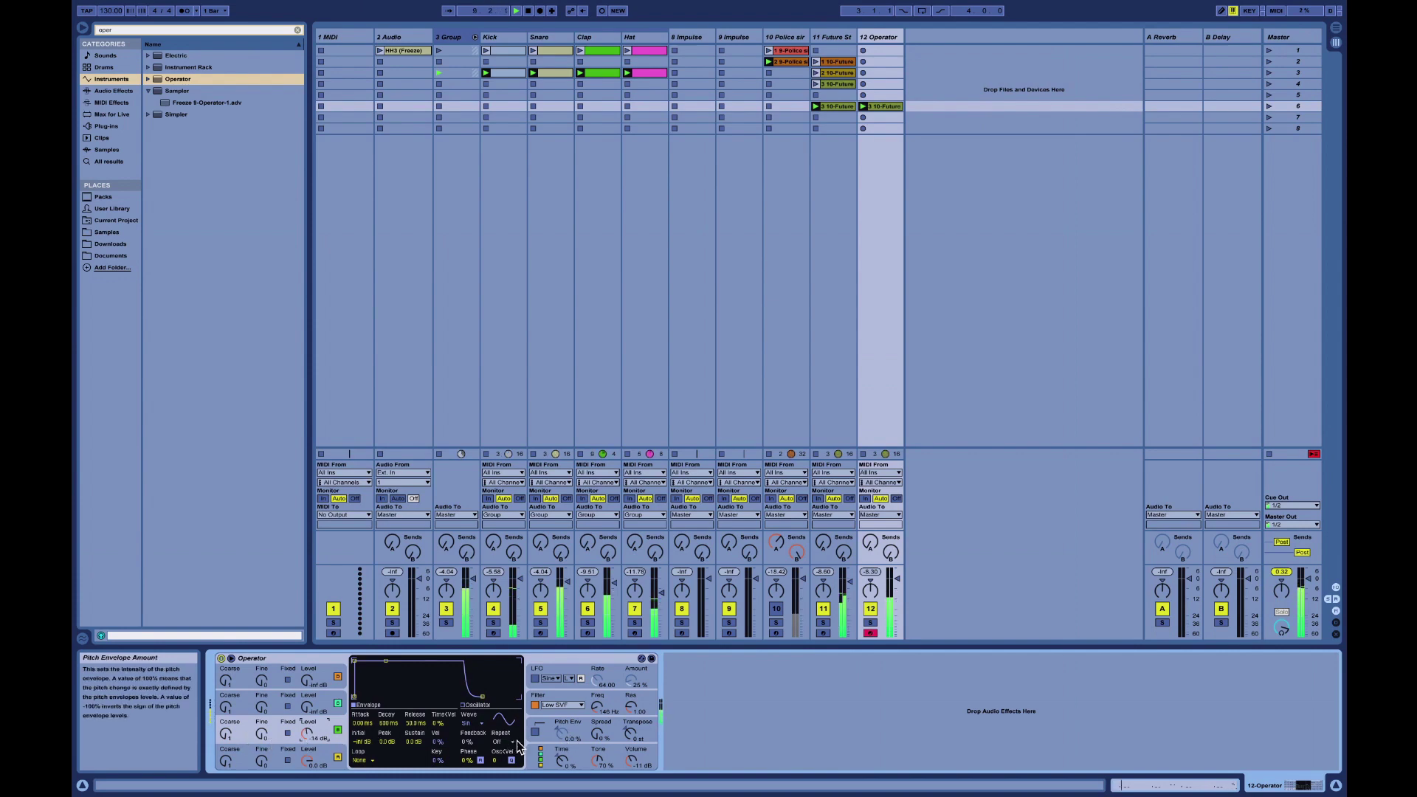
left_click(541, 756)
left_click(504, 673)
left_click(307, 706)
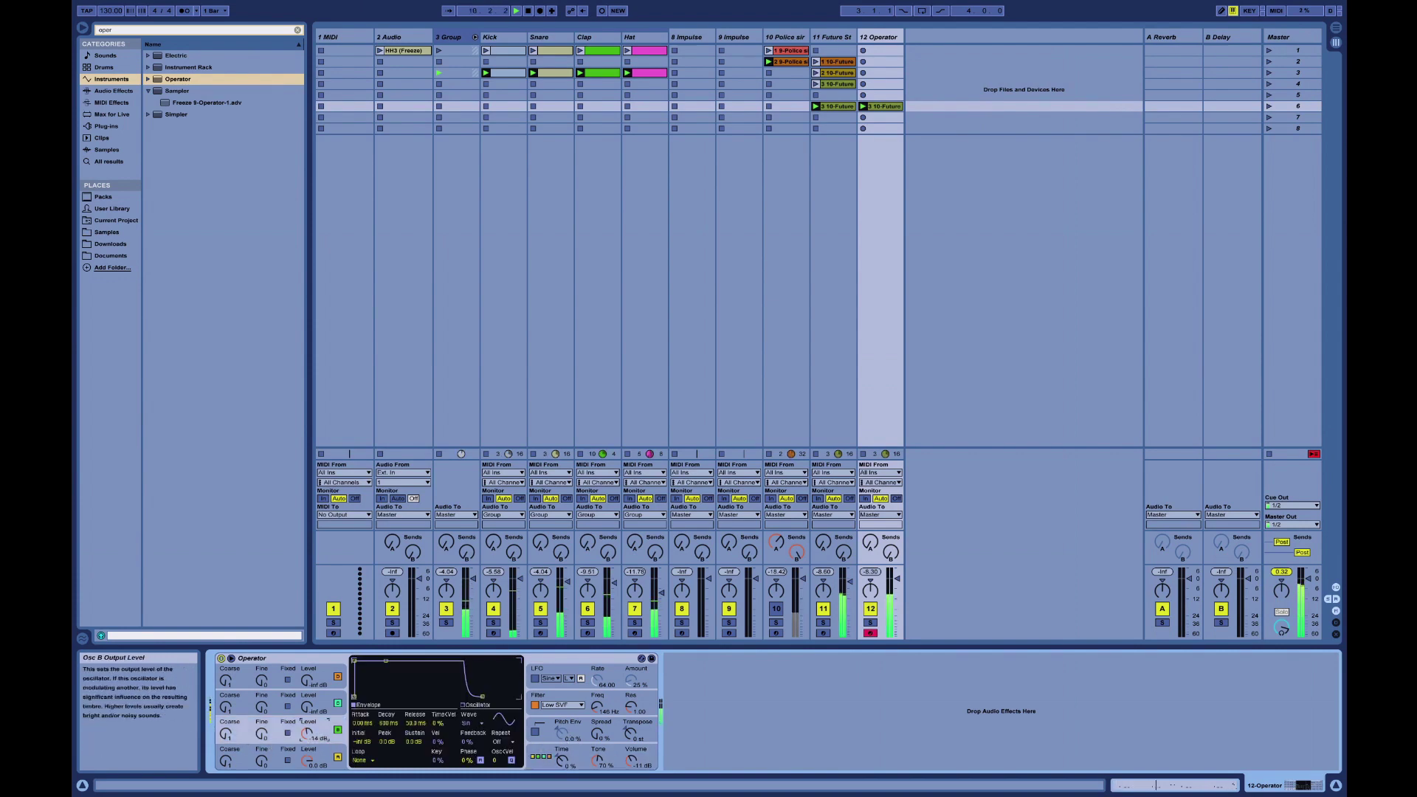
left_click_drag(307, 733, 307, 697)
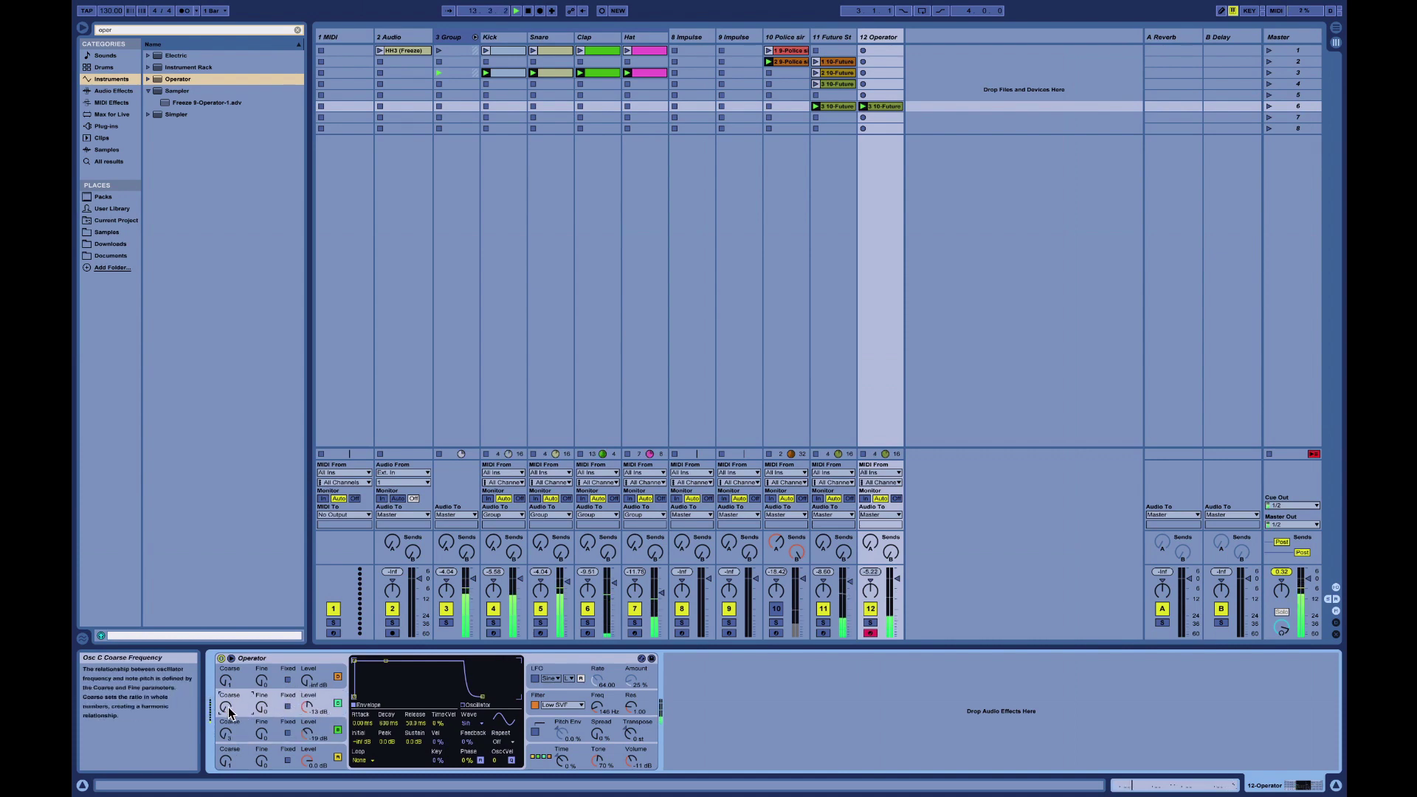
Lower the filter frequency to about 119 Hz and raise oscillator A to about -12 dB, B to -5.7 dB and C to -10 dB
left_click_drag(598, 706, 597, 710)
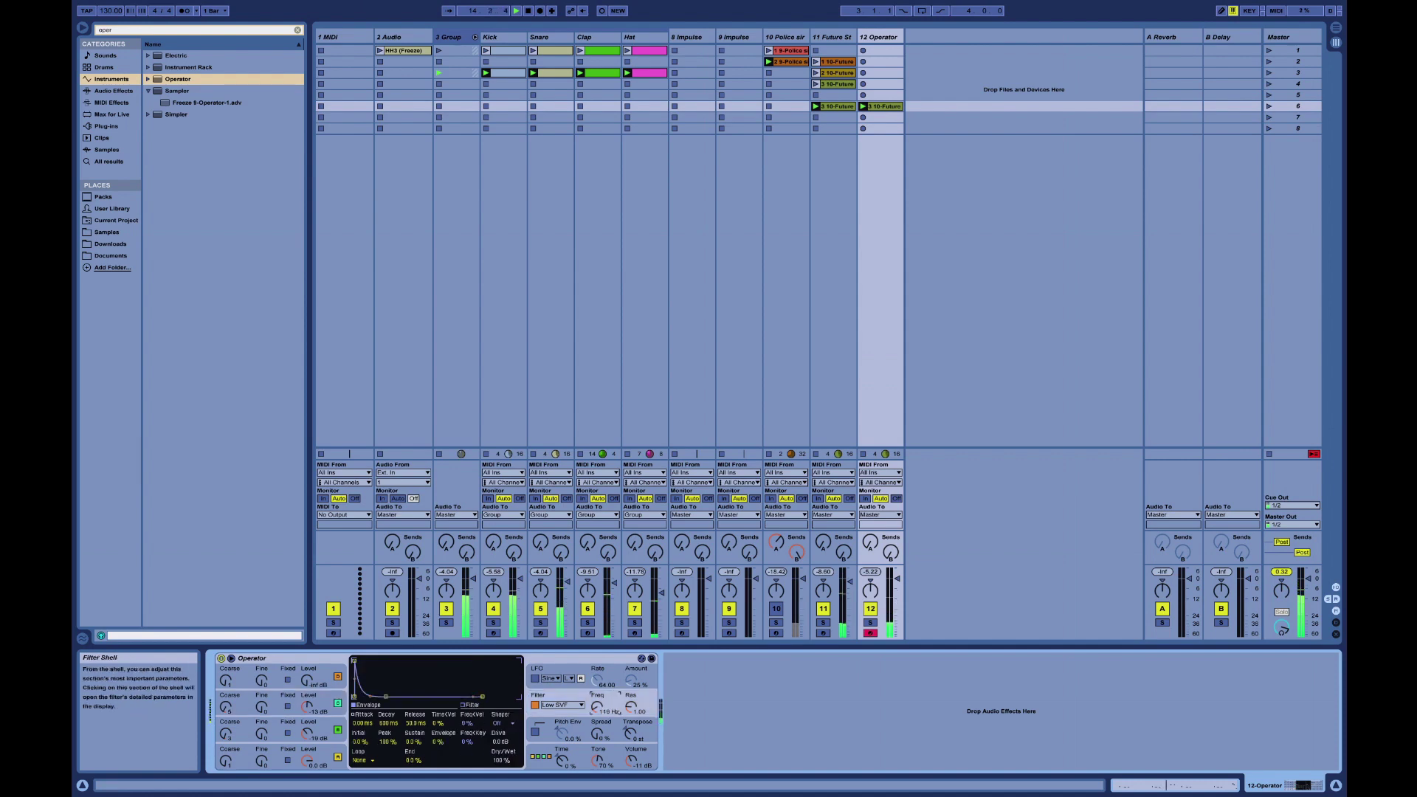
left_click(229, 711)
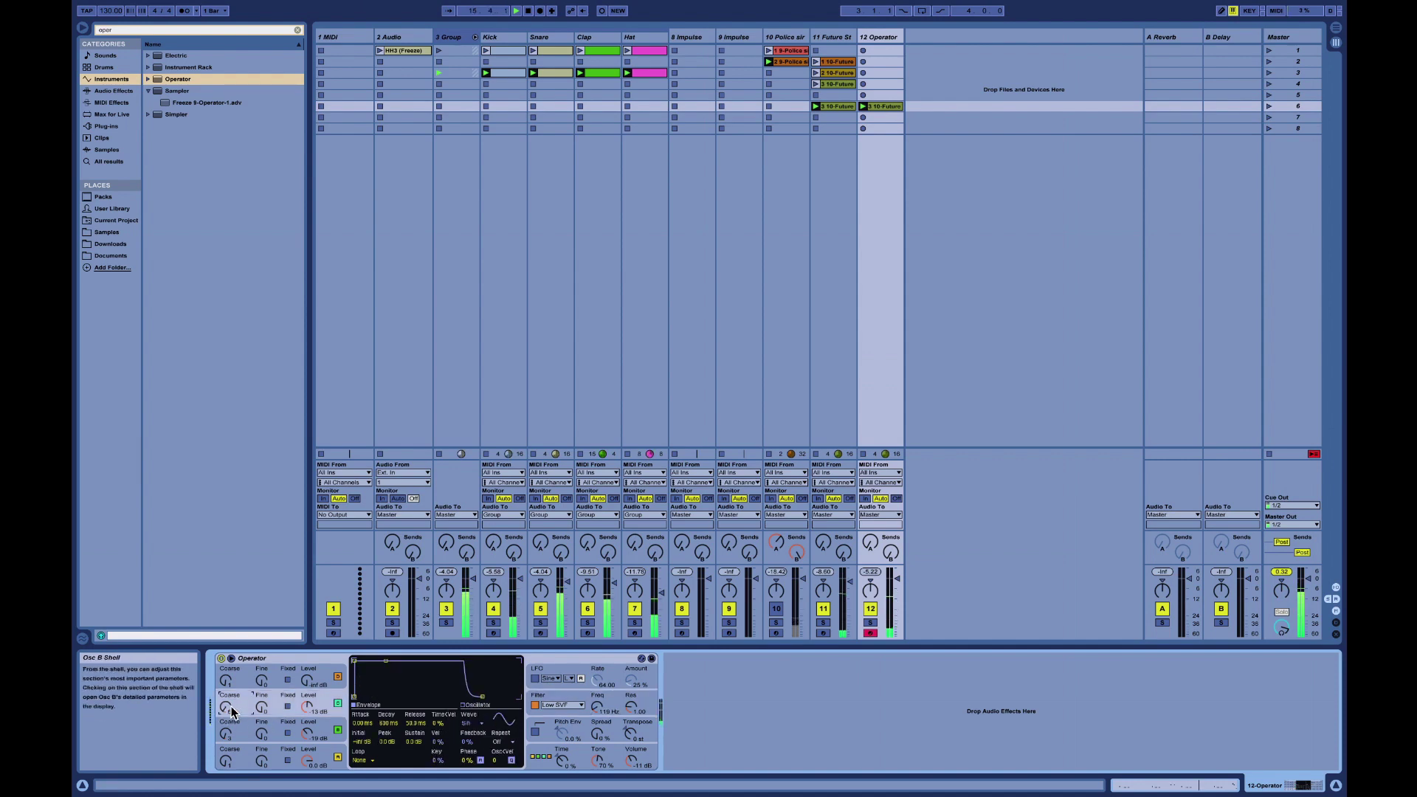
left_click(310, 736)
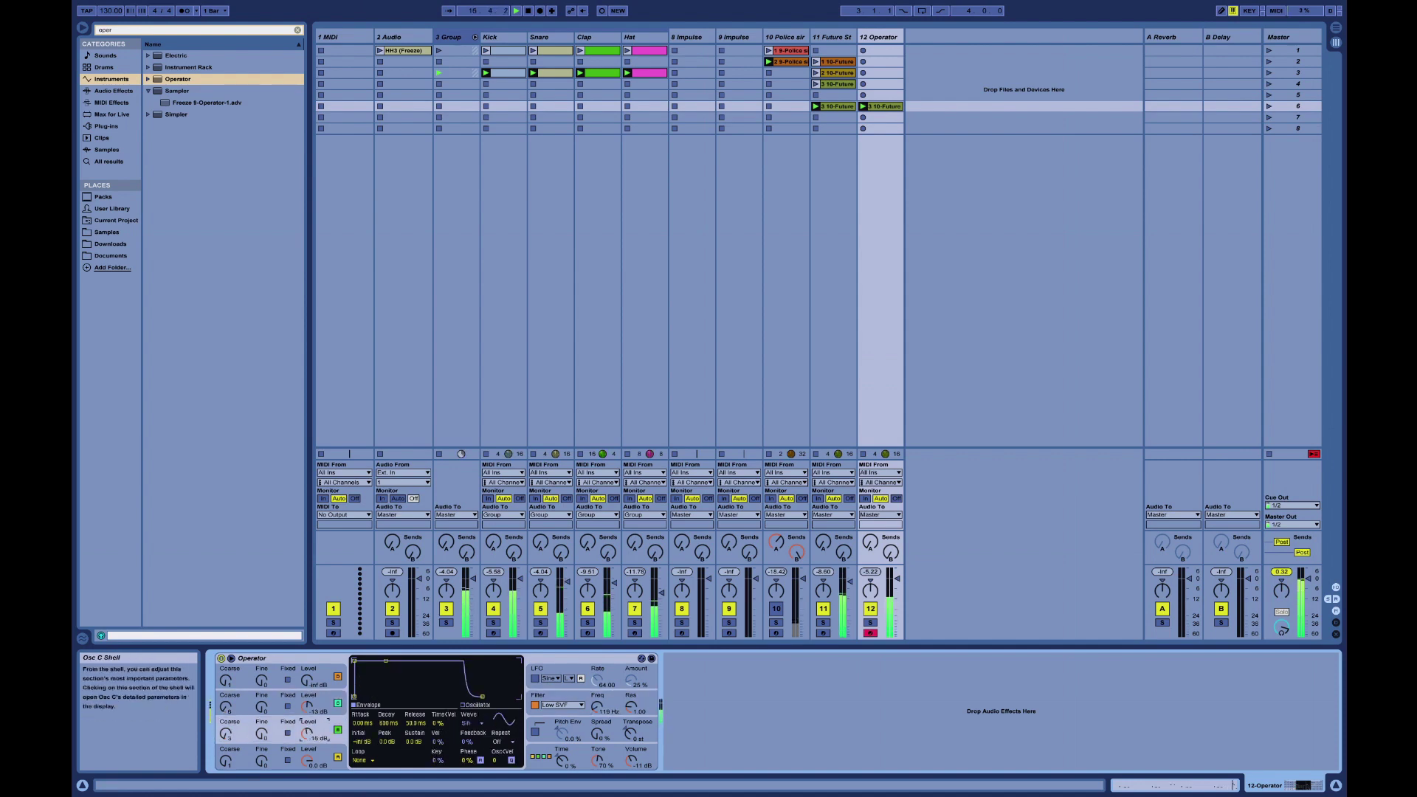
left_click_drag(309, 708, 310, 735)
left_click_drag(307, 680, 307, 672)
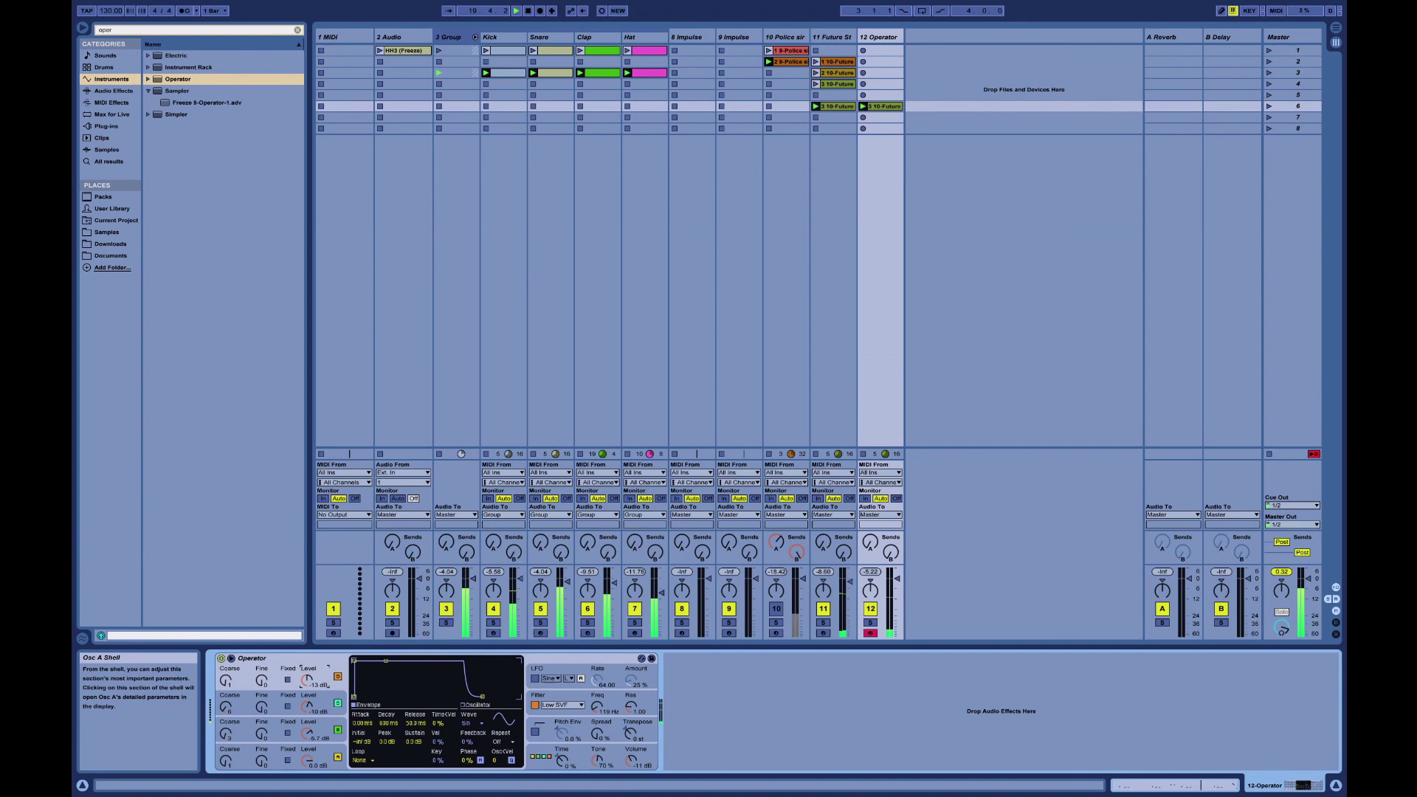
Shape the Operator's filter with a slightly lower frequency, a 37 % envelope amount and a decay of about 1.08 s
left_click(567, 700)
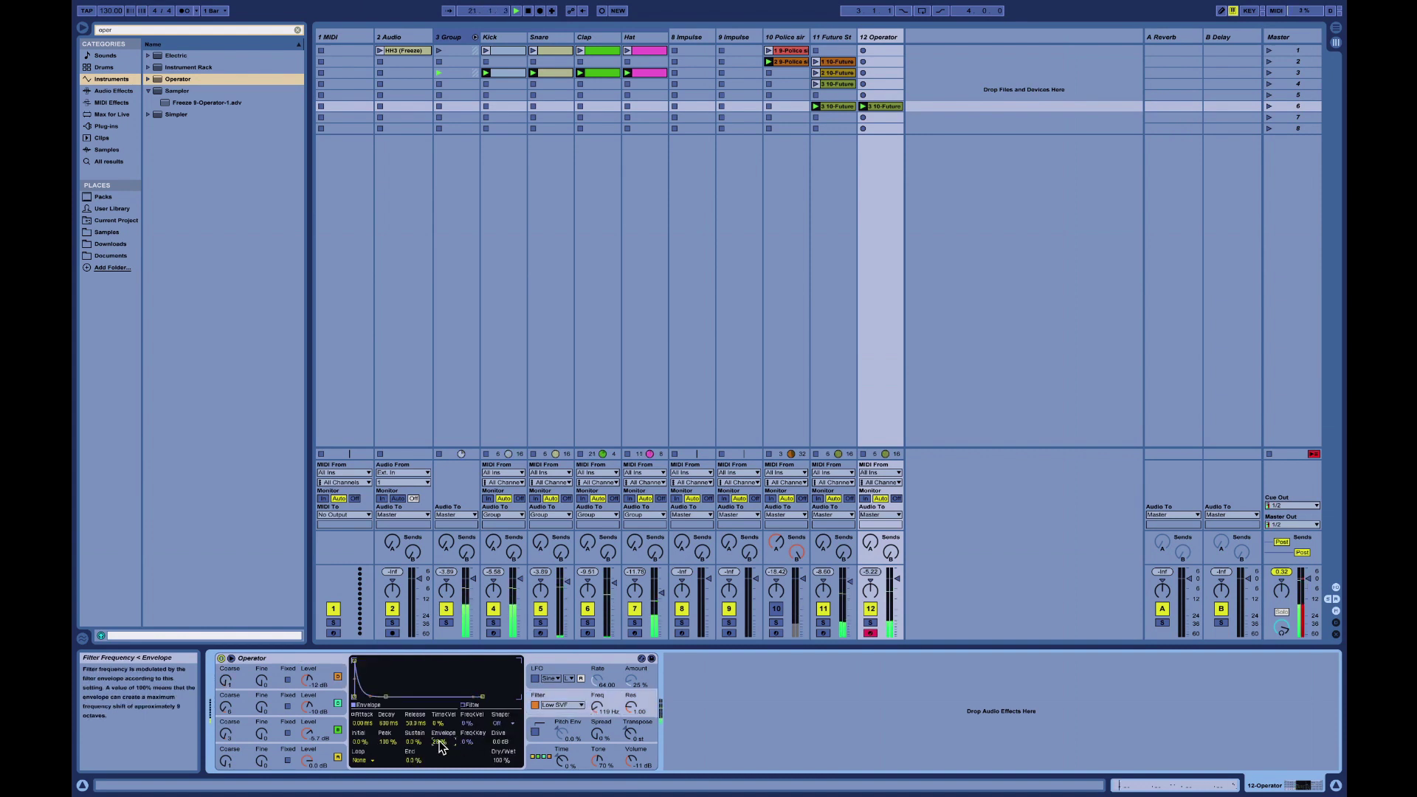
left_click_drag(601, 707, 601, 709)
left_click_drag(440, 747, 388, 713)
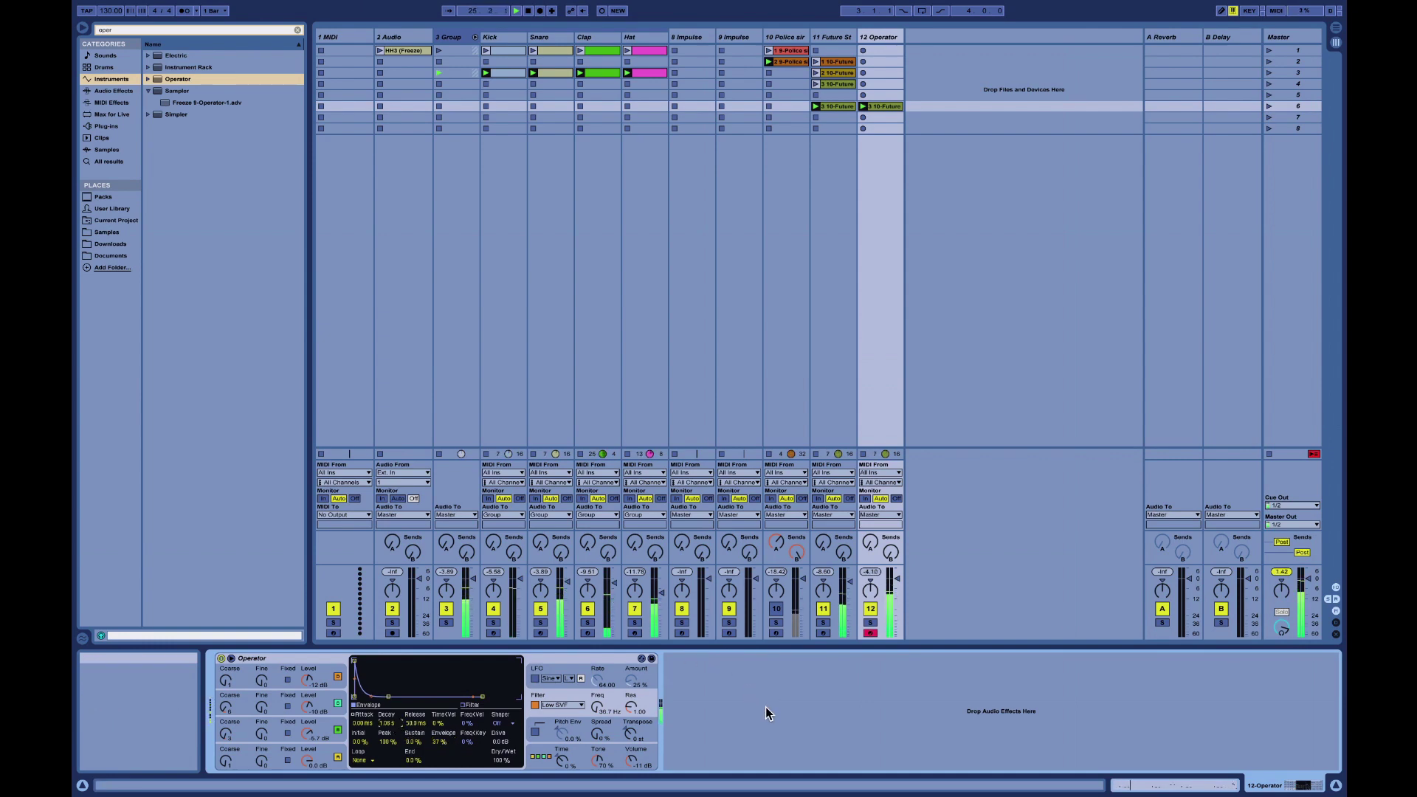
Stop playback and activate the Police siren track
left_click(1288, 573)
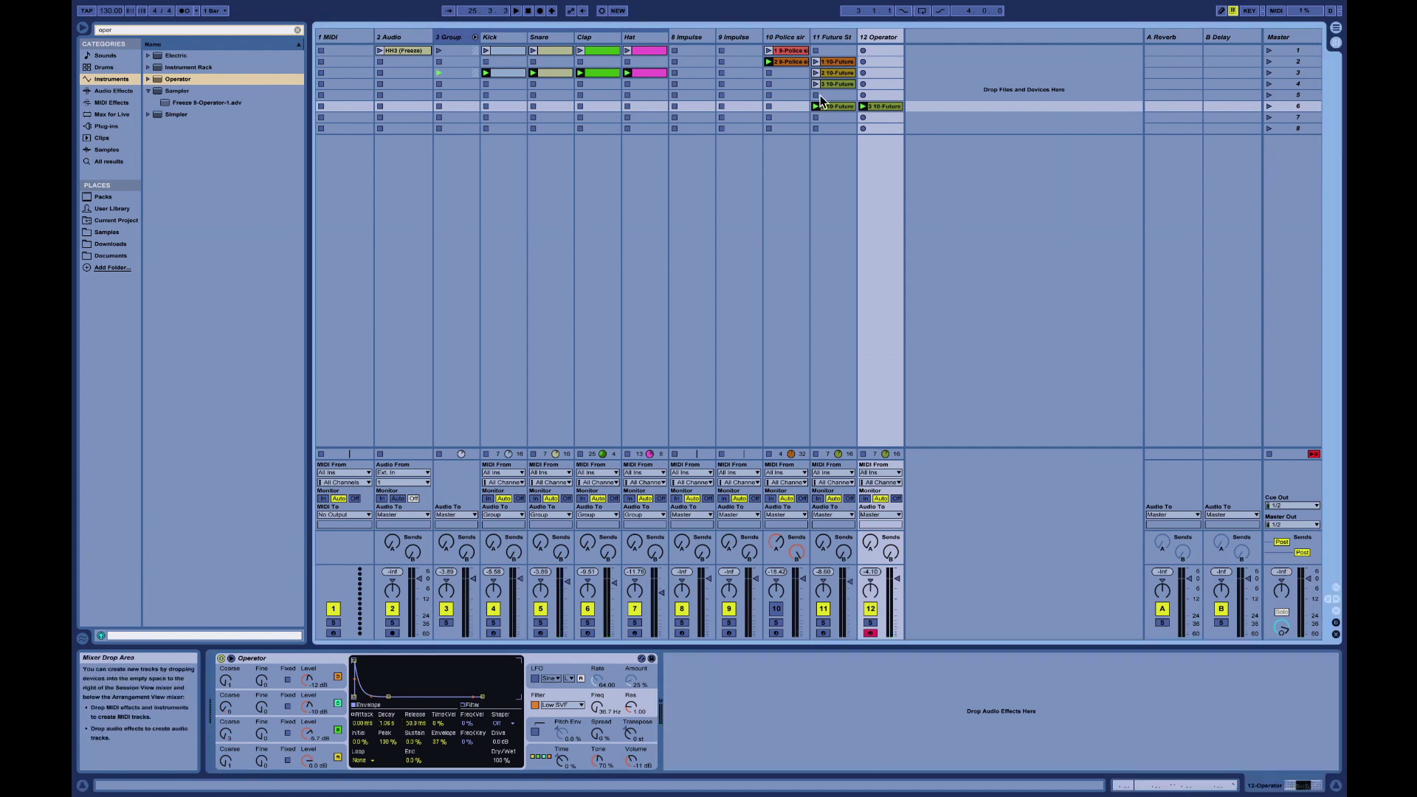
left_click(453, 39)
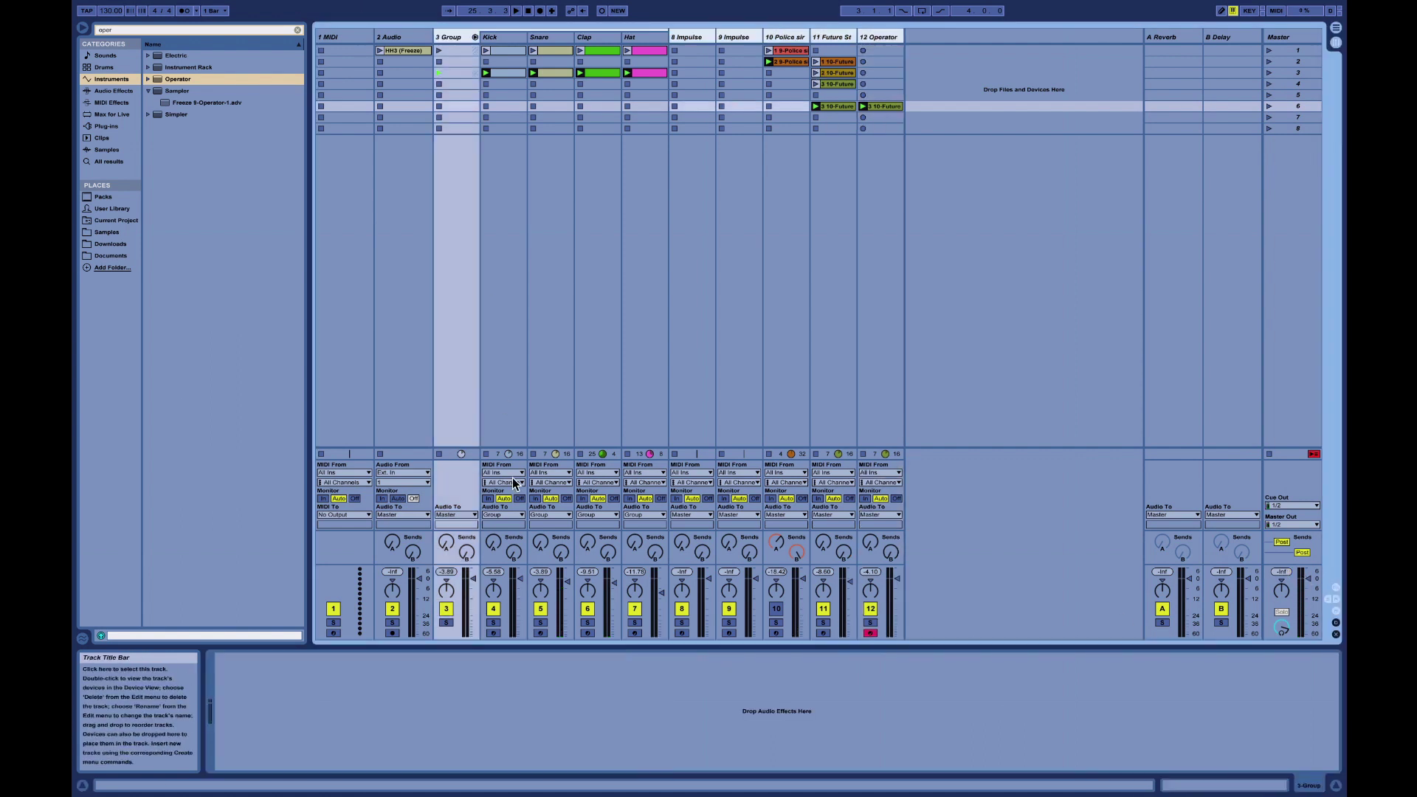
left_click(446, 609)
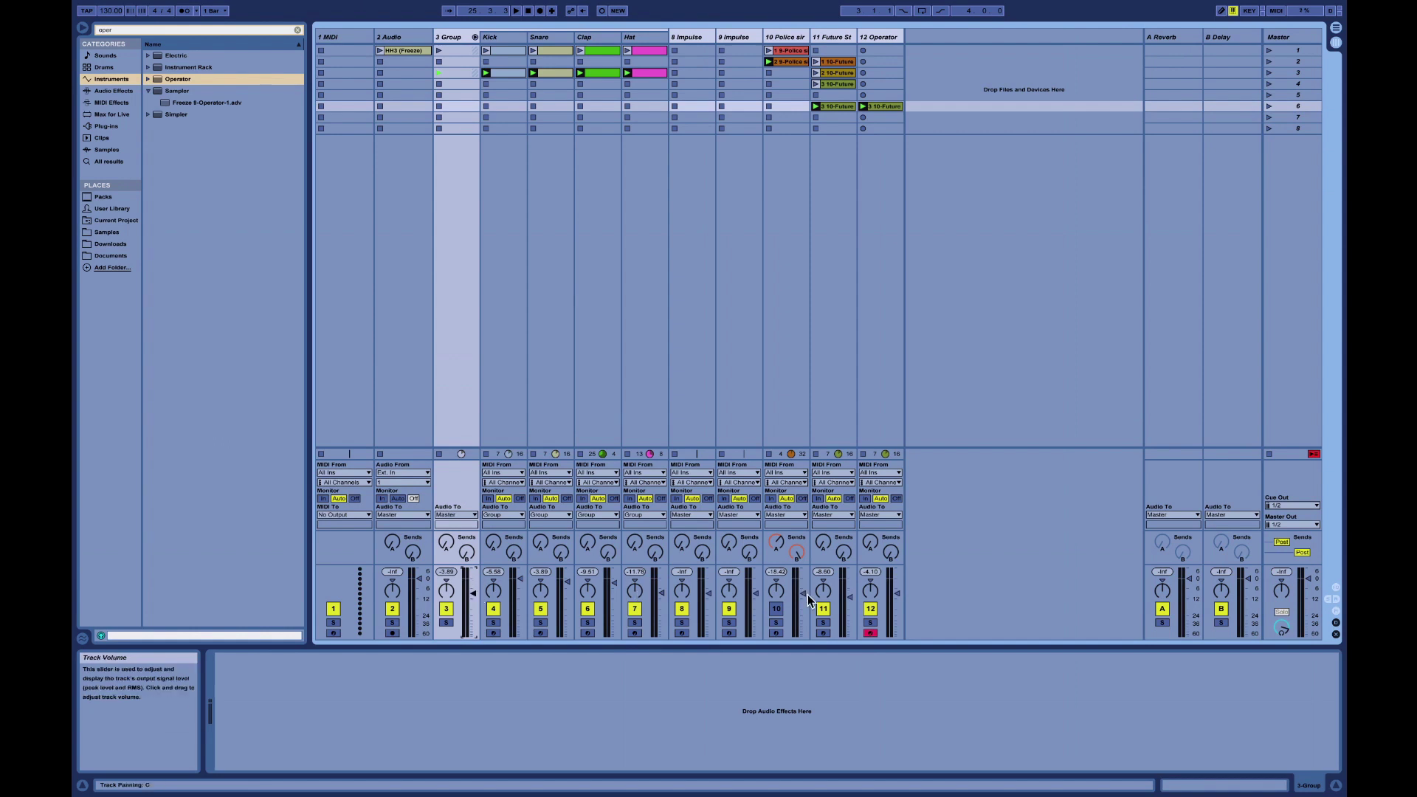
left_click(682, 609)
left_click(729, 609)
left_click(871, 609)
left_click(824, 609)
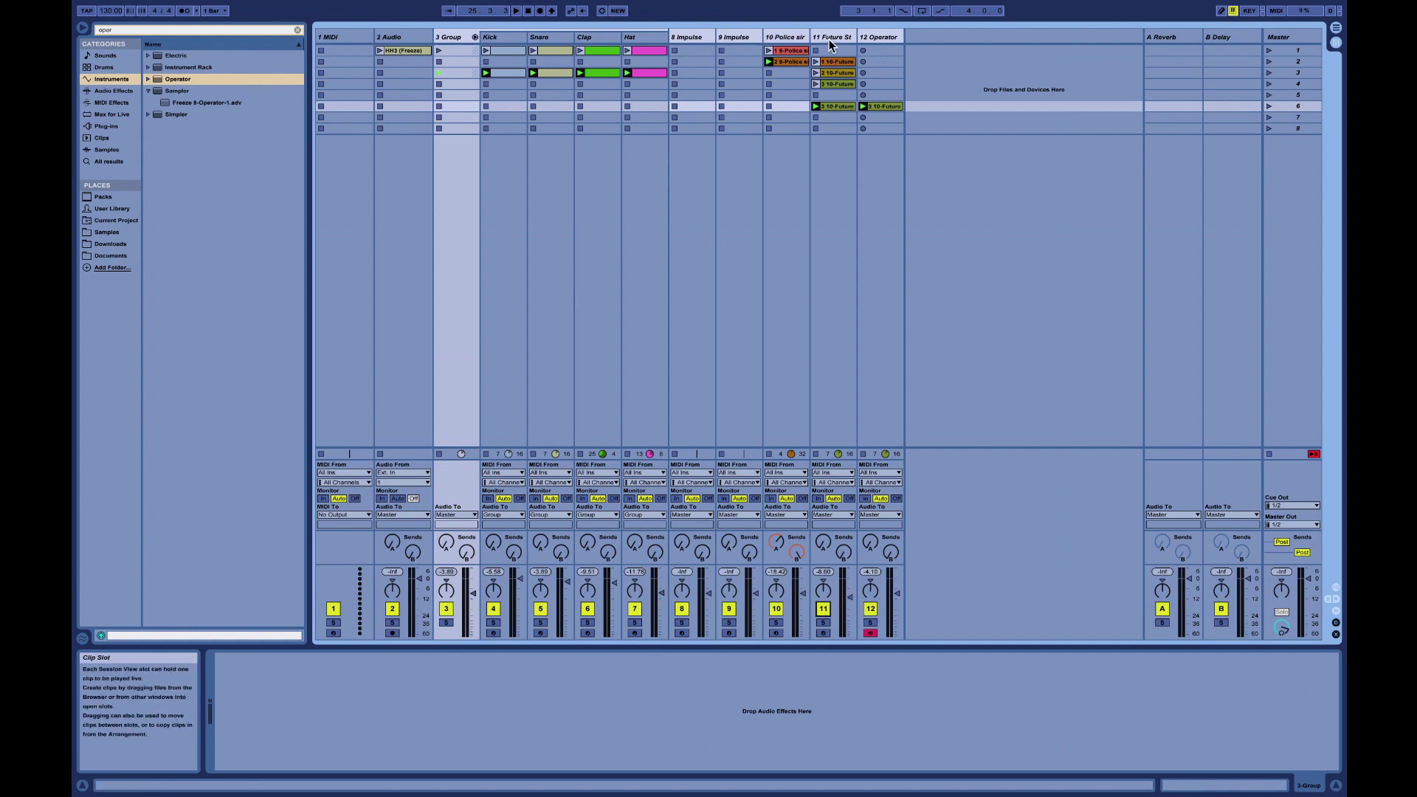
Mute the Future Stack and Police siren tracks while playing the beat from the start
left_click(826, 316)
left_click(823, 611)
key("space")
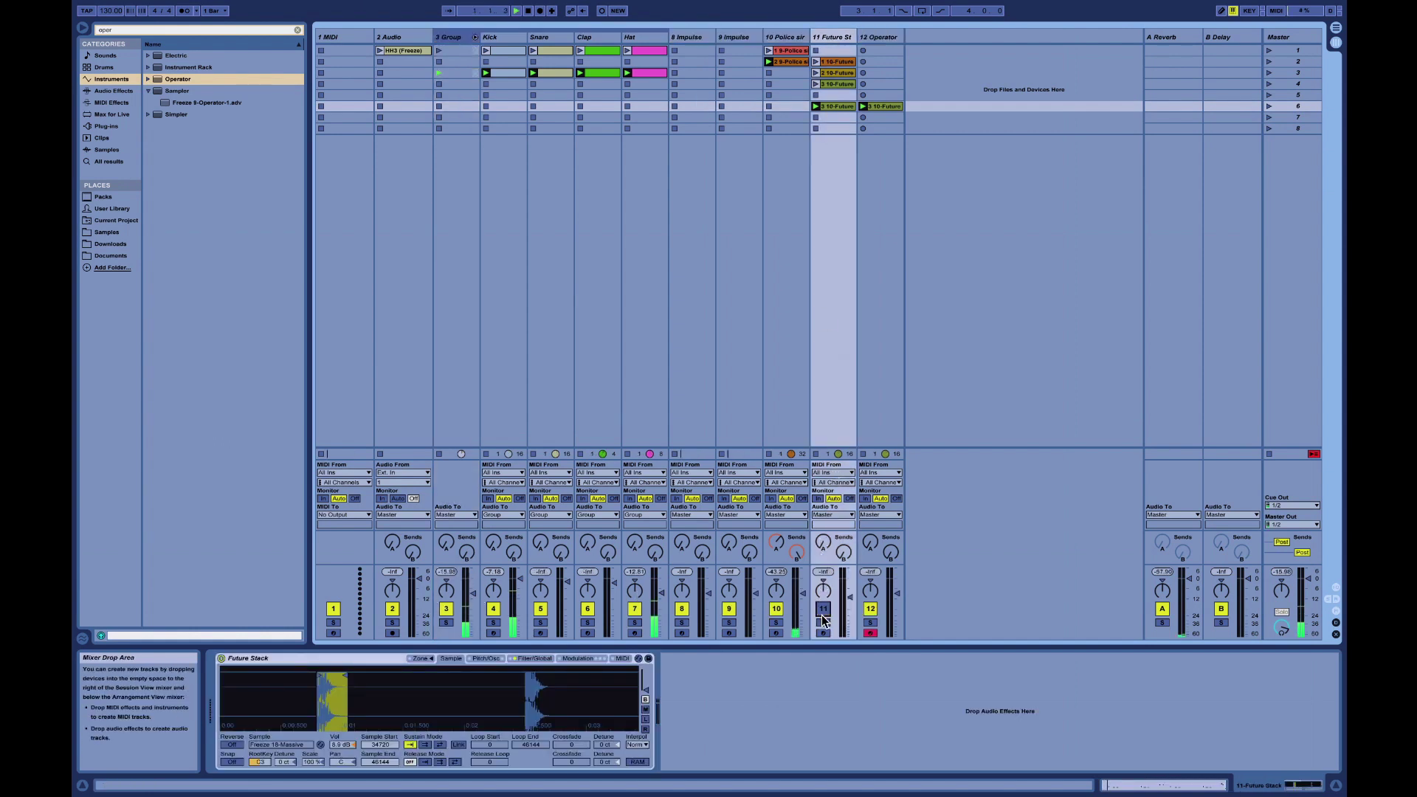
left_click(777, 610)
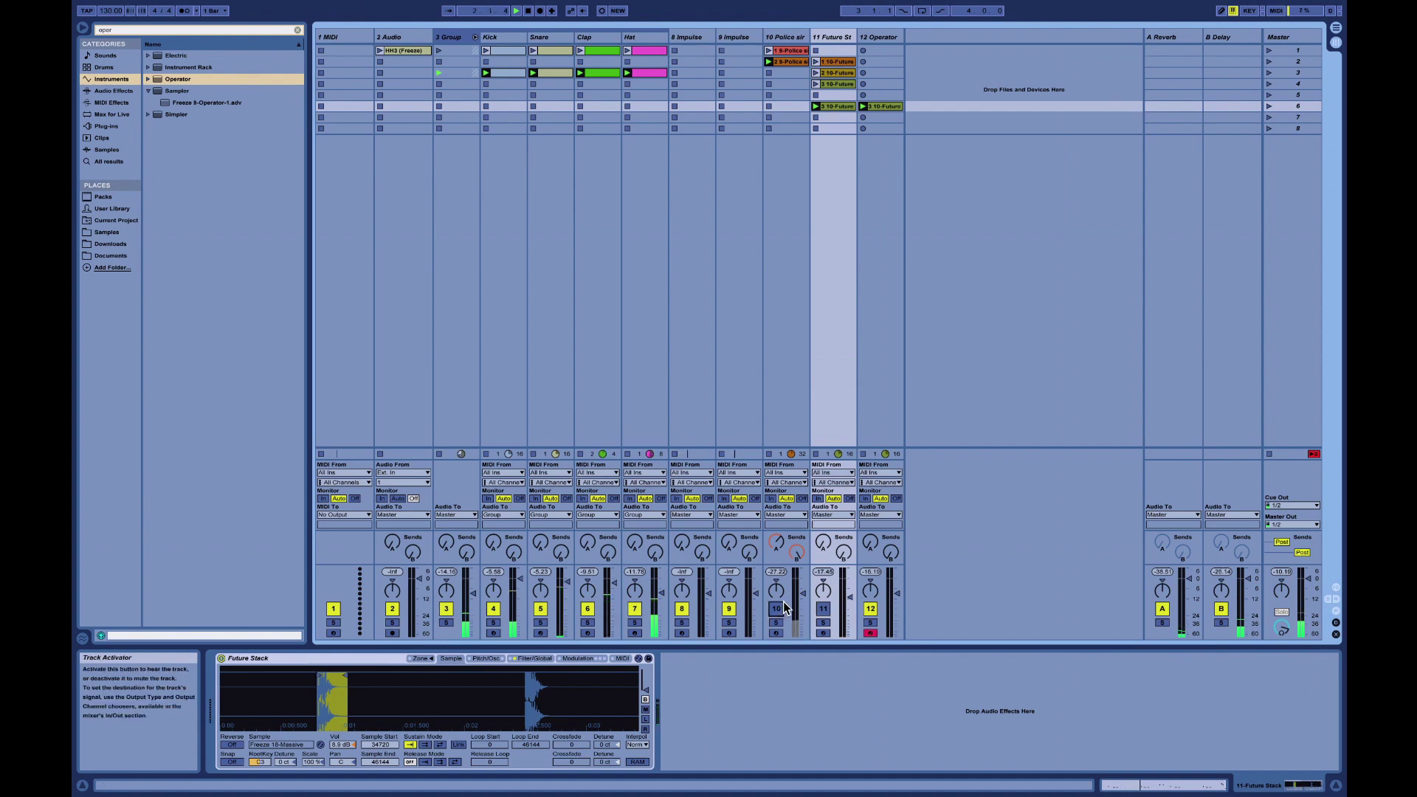